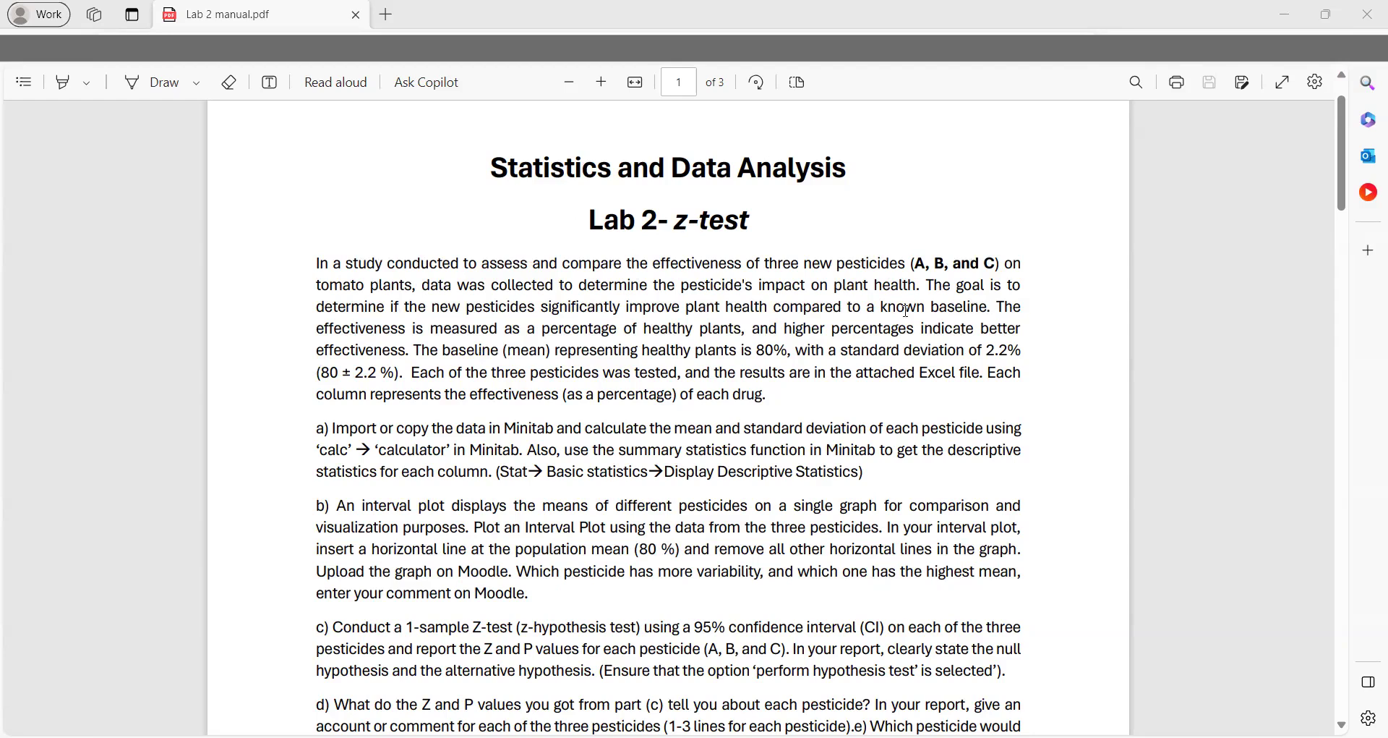
Read the Lab 2 z-test introduction about the study goal, baseline mean, standard deviation and attached Excel data
left_click_drag(906, 311, 989, 310)
left_click(927, 329)
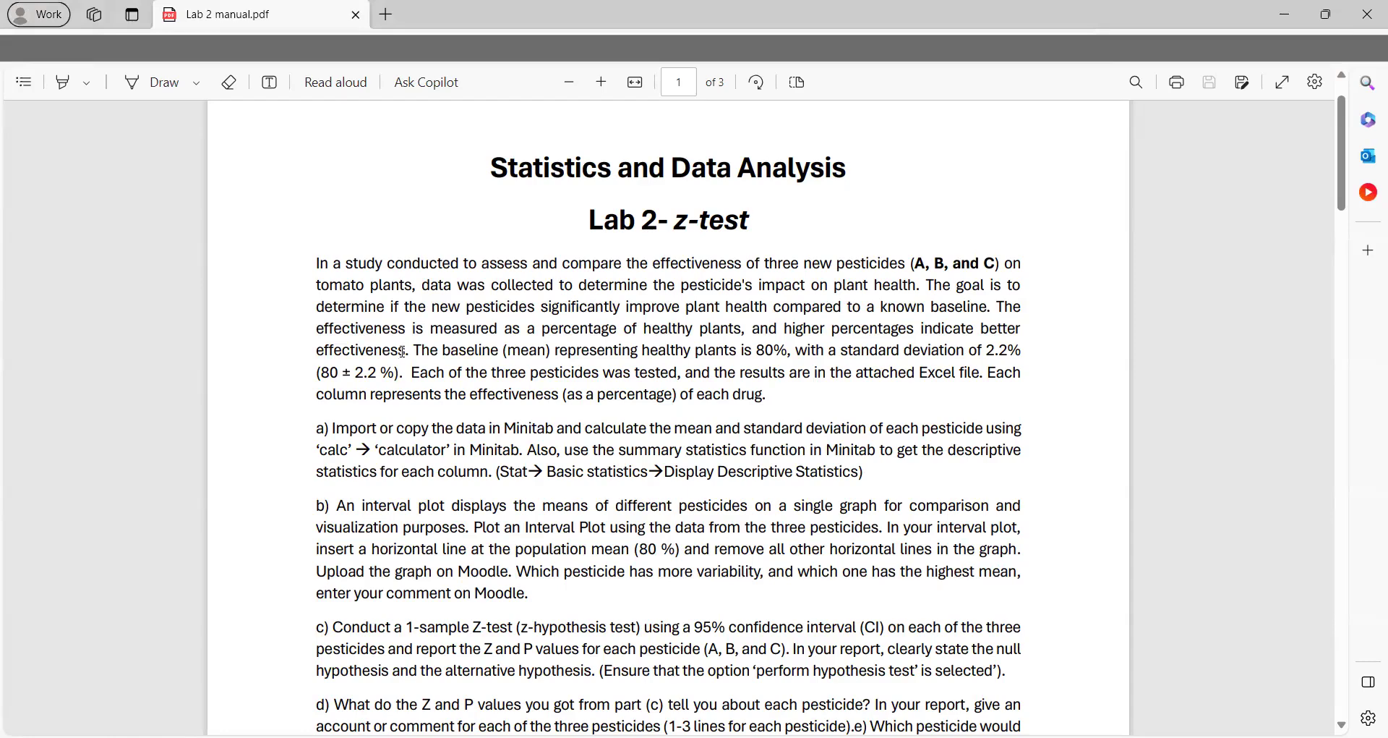
left_click_drag(411, 357, 917, 374)
left_click(449, 394)
left_click(702, 376)
left_click_drag(595, 372, 767, 396)
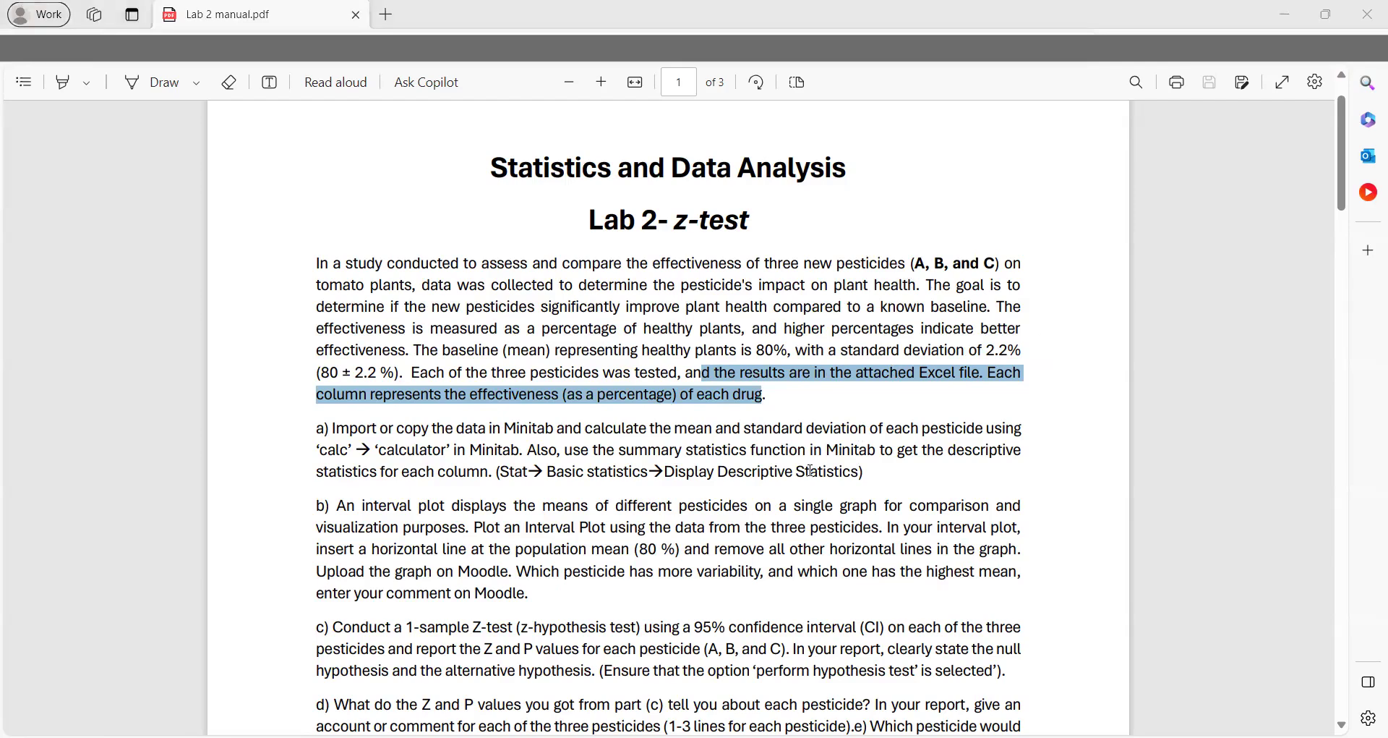
Switch to the Lab 2 Data For Analysis workbook in Excel and review the sample column from first to last row
key("alt+Tab")
left_click(107, 192)
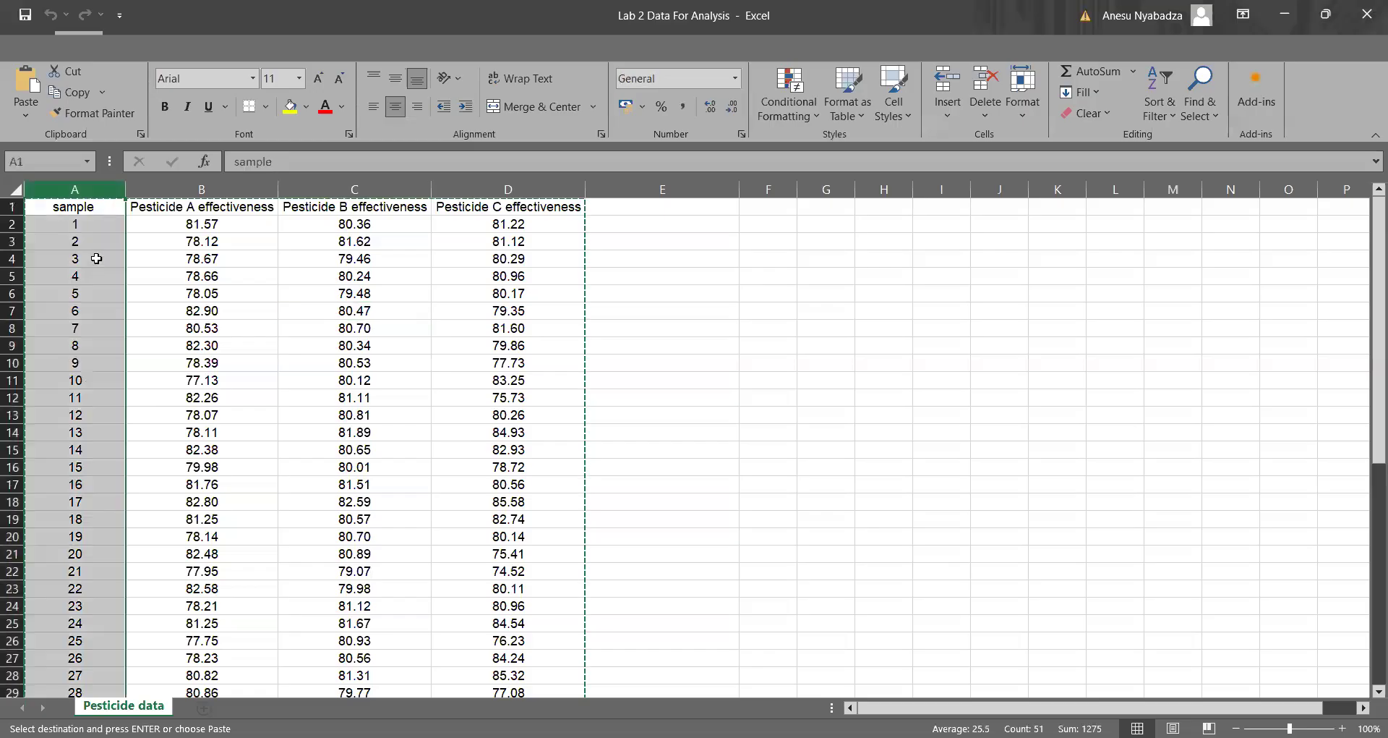
scroll(95, 327, "down", 7)
scroll(79, 449, "down", 3)
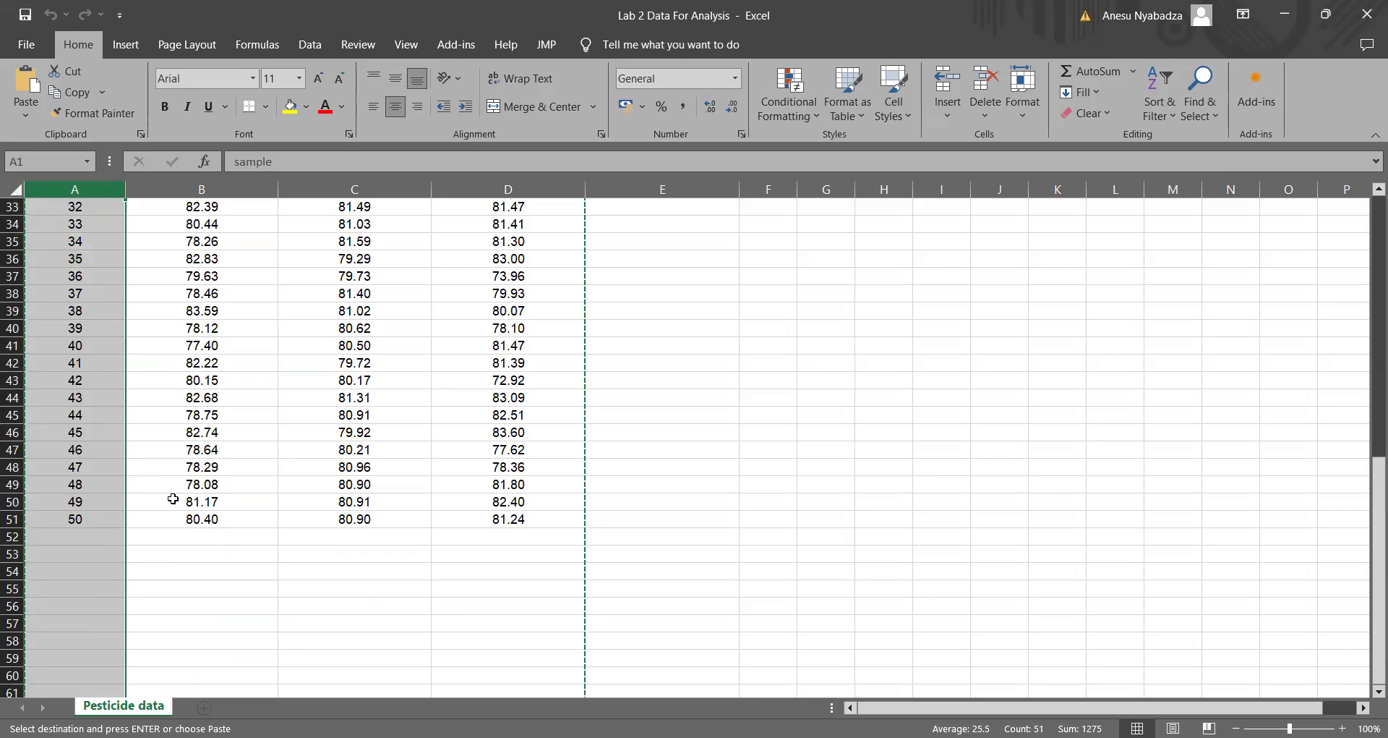
left_click(127, 502)
scroll(110, 448, "up", 11)
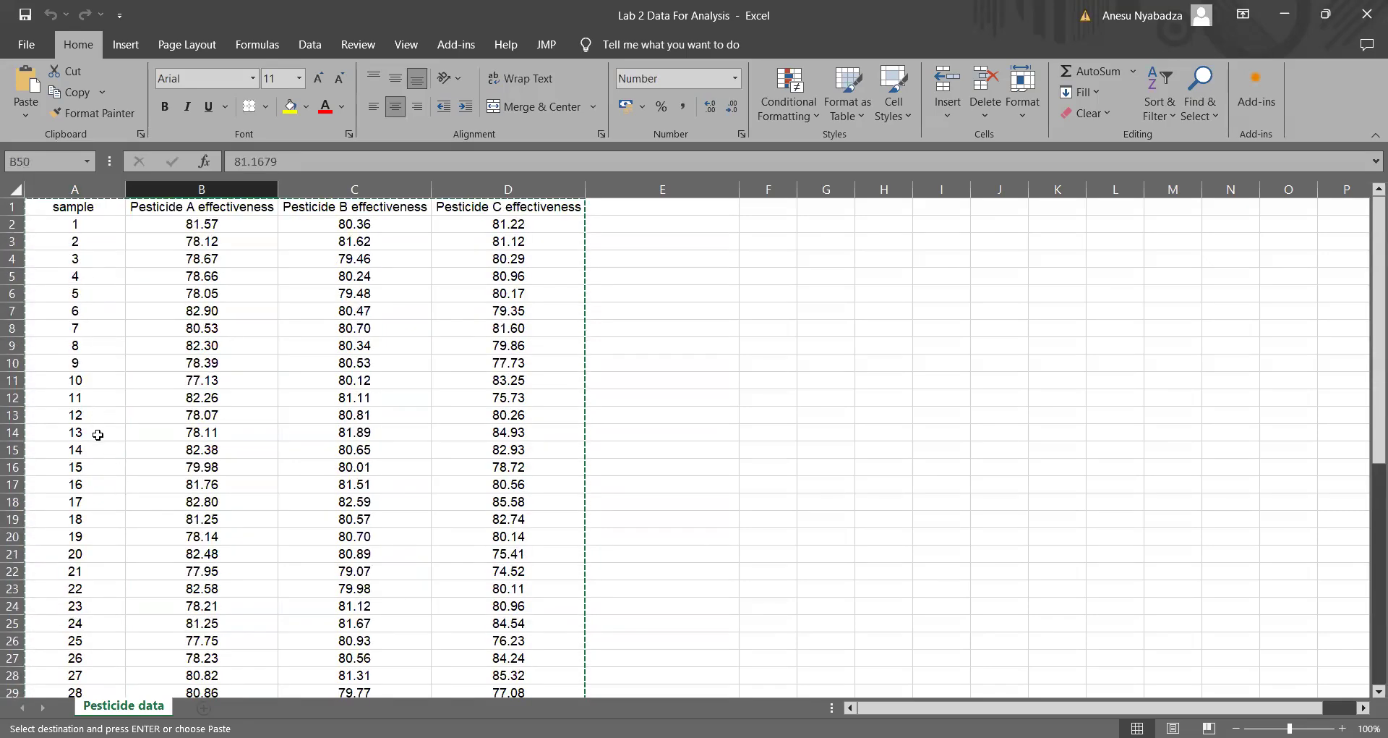
left_click(128, 380)
left_click(80, 253)
scroll(105, 470, "down", 11)
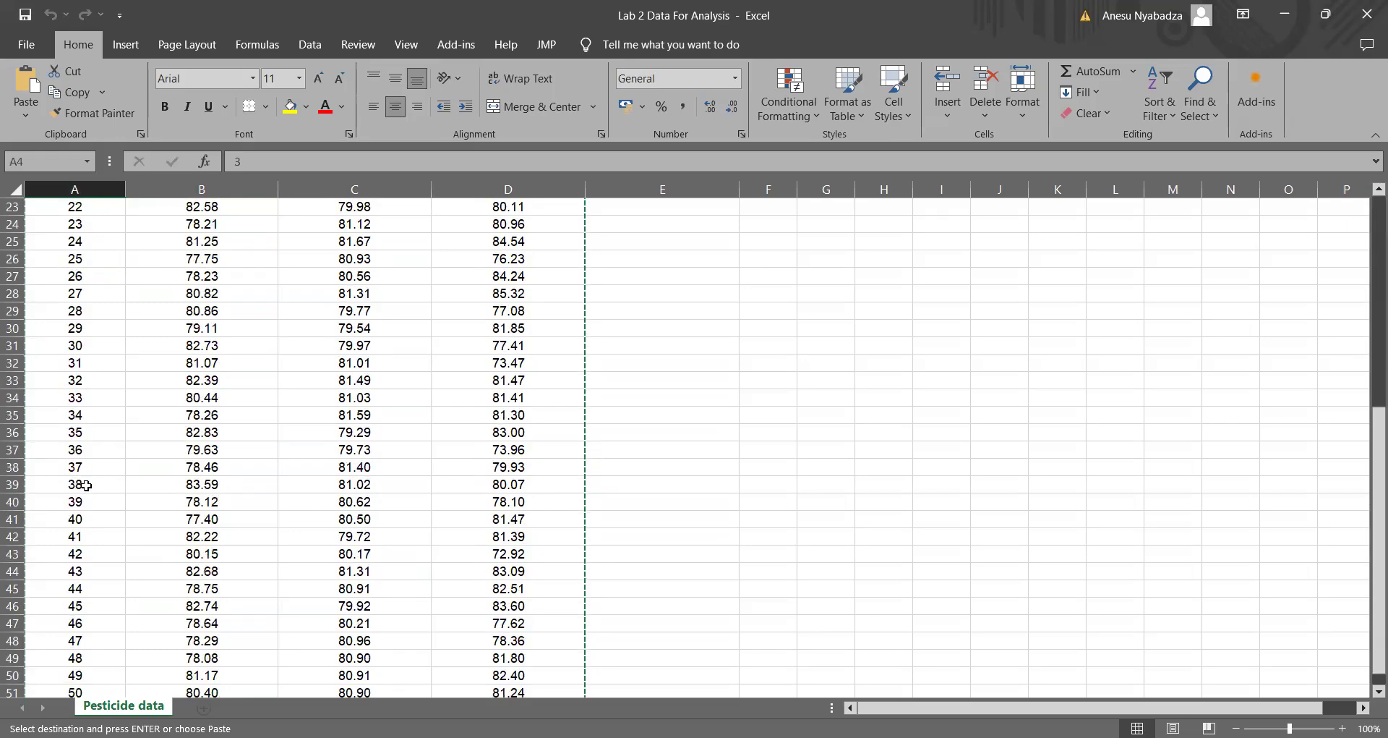
left_click(81, 520)
scroll(88, 477, "up", 3)
scroll(88, 474, "up", 7)
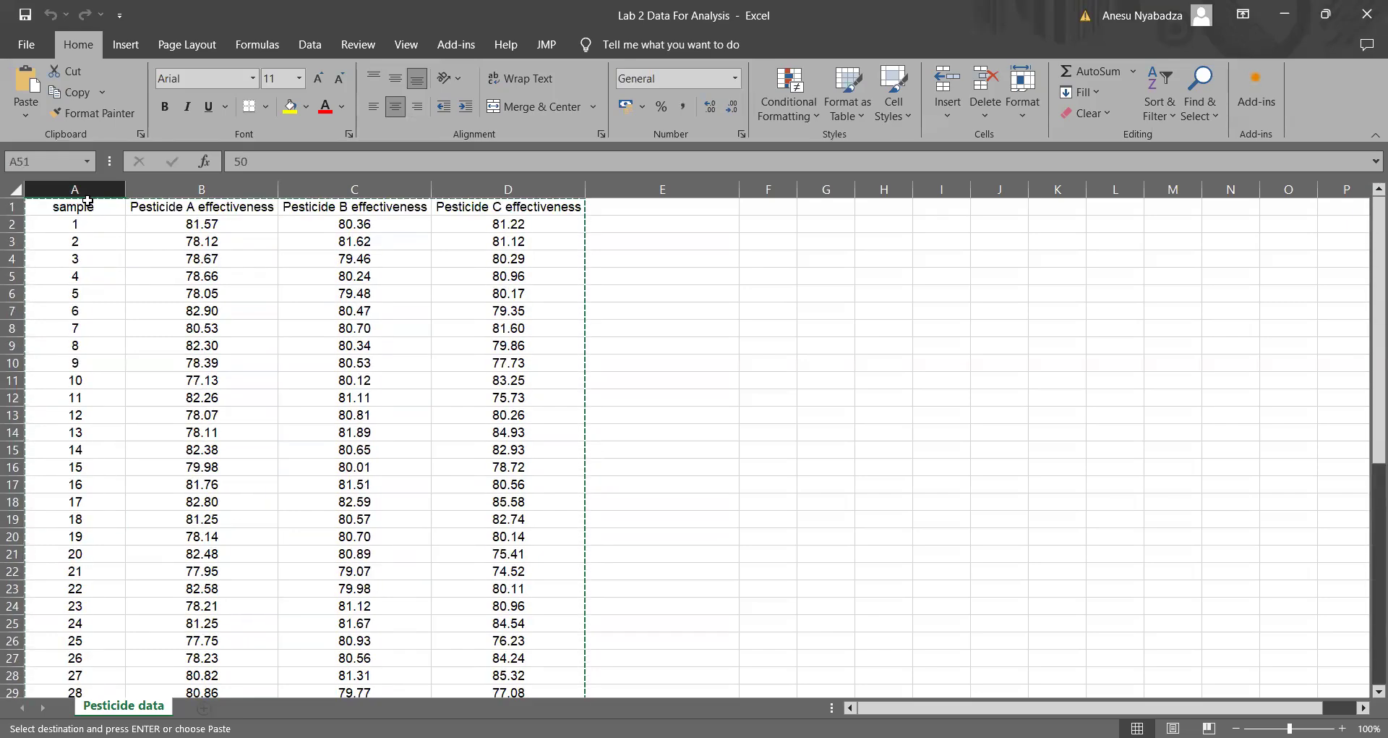
Examine the Pesticide A, Pesticide B and Pesticide C effectiveness columns one by one
left_click(202, 189)
left_click(354, 189)
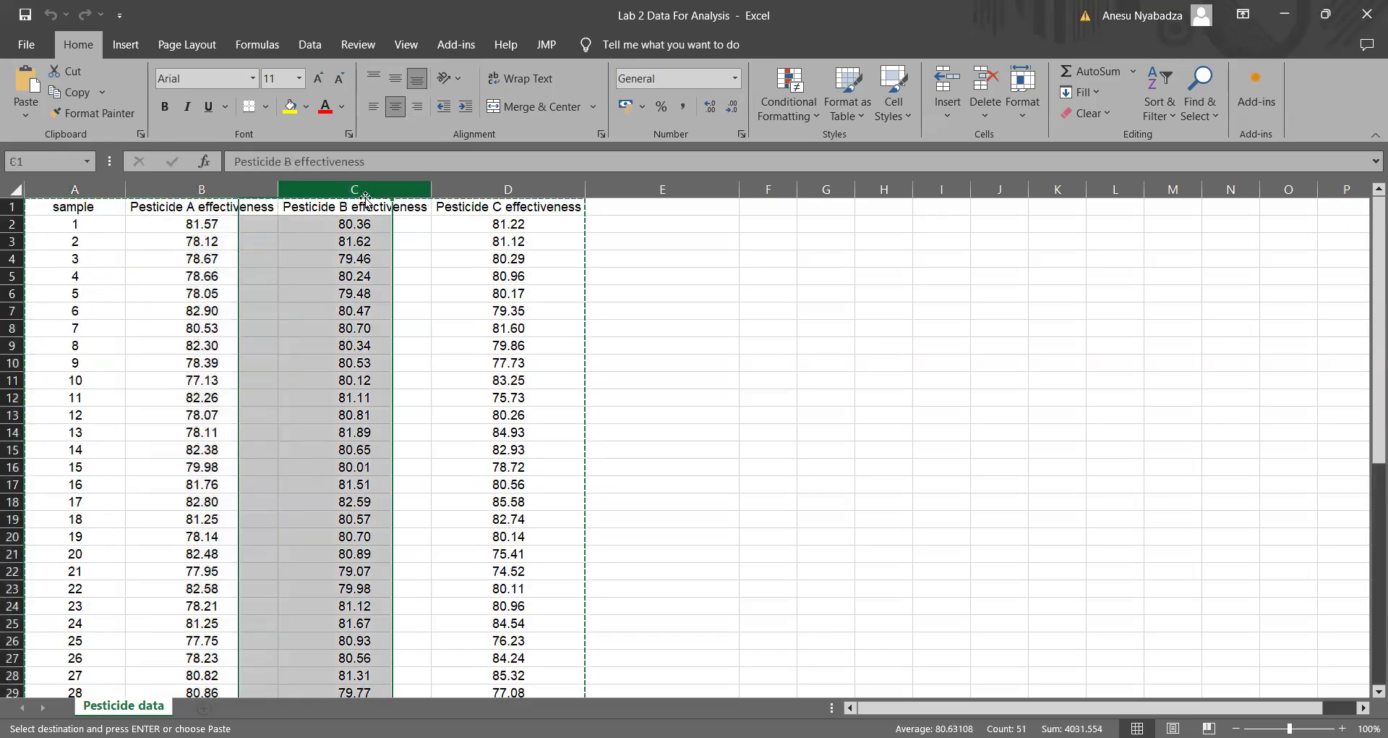
left_click(448, 190)
left_click(421, 192)
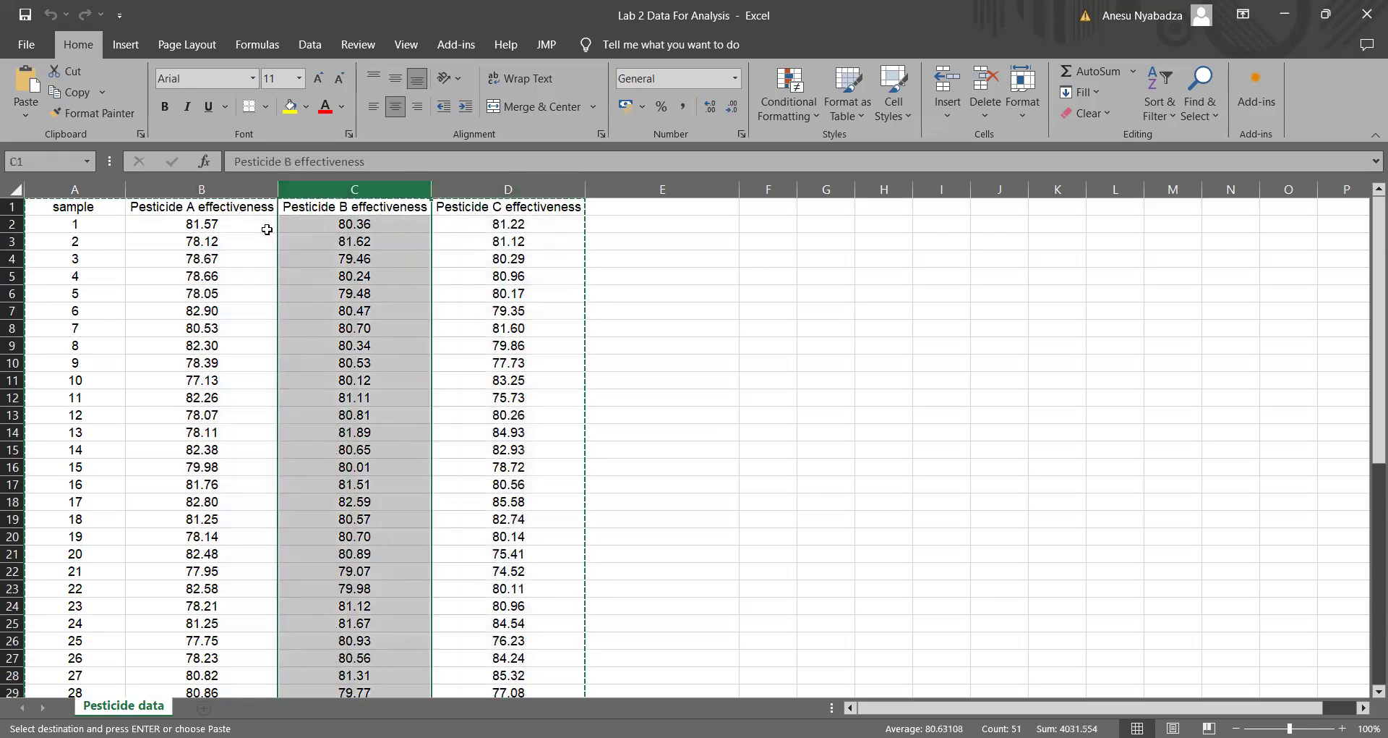
left_click(221, 187)
left_click(344, 190)
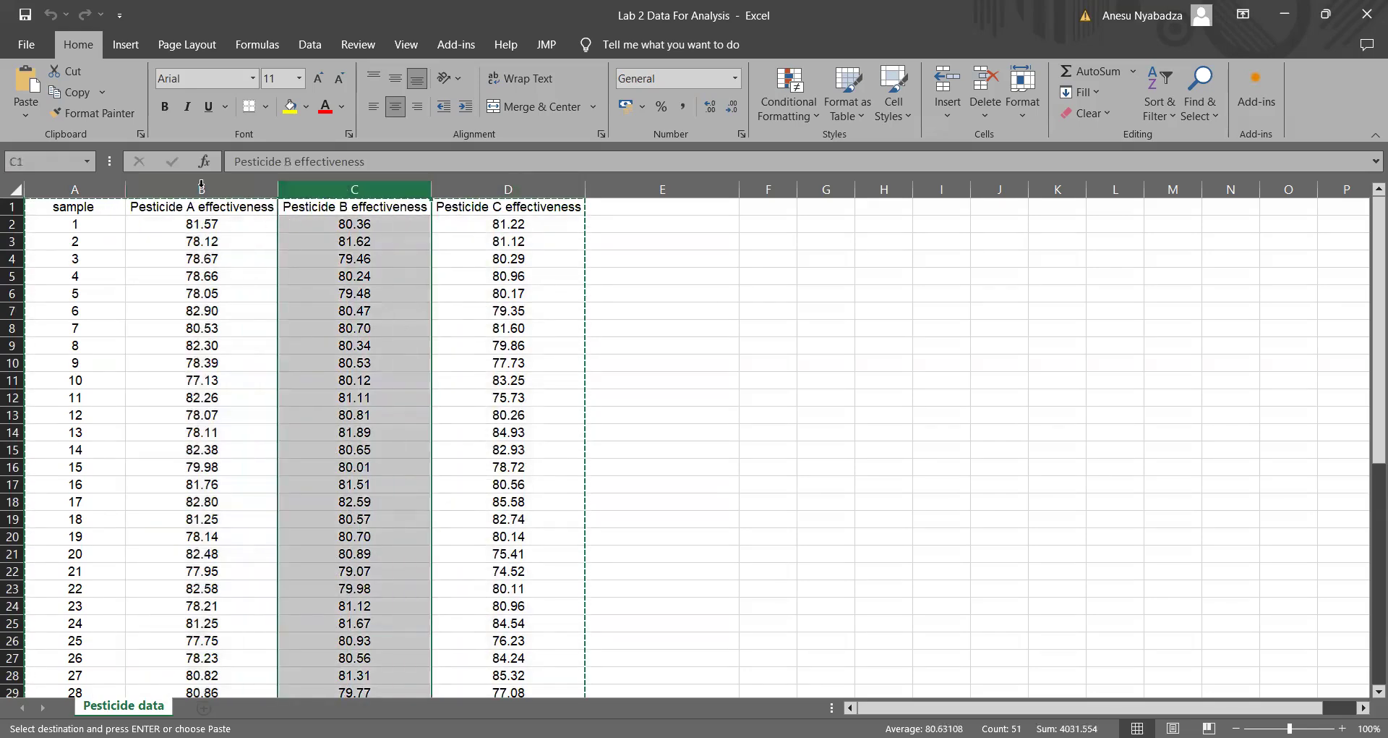
left_click(206, 190)
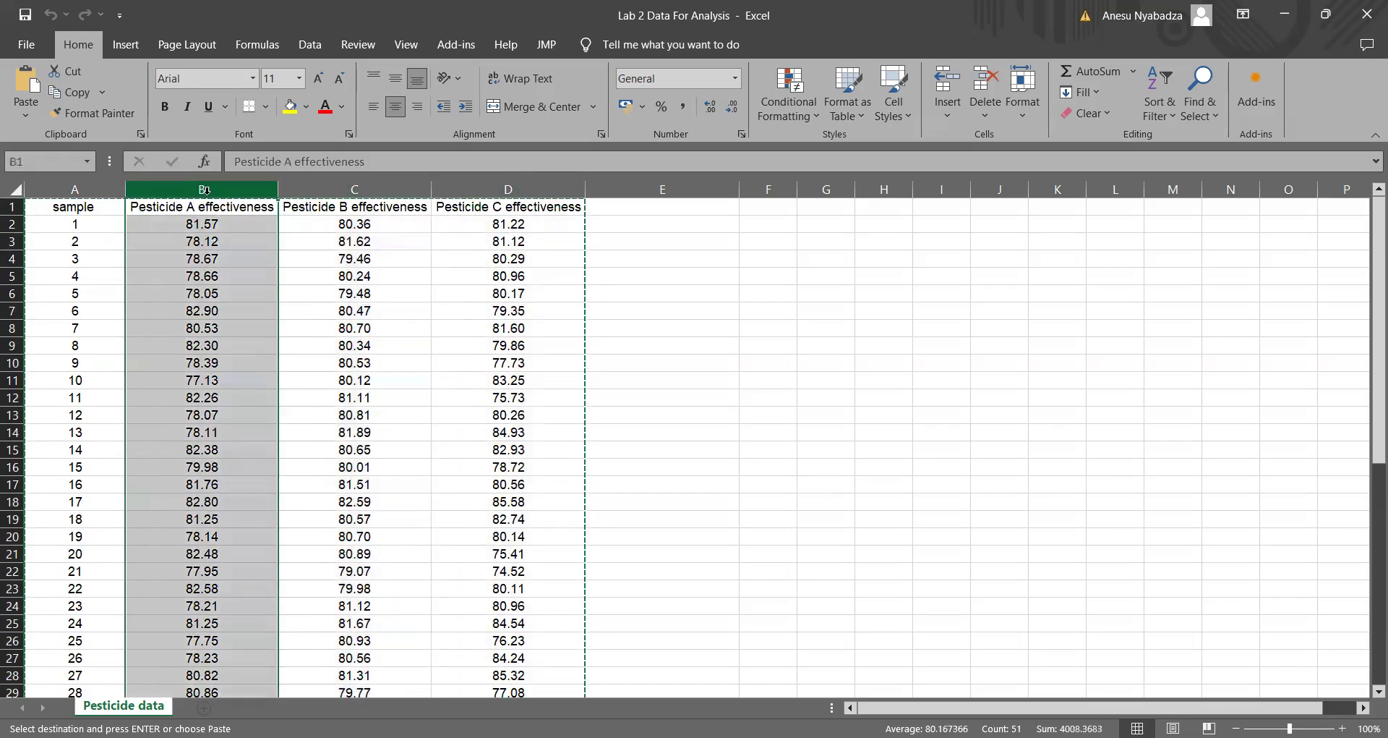
left_click(361, 186)
left_click(492, 189)
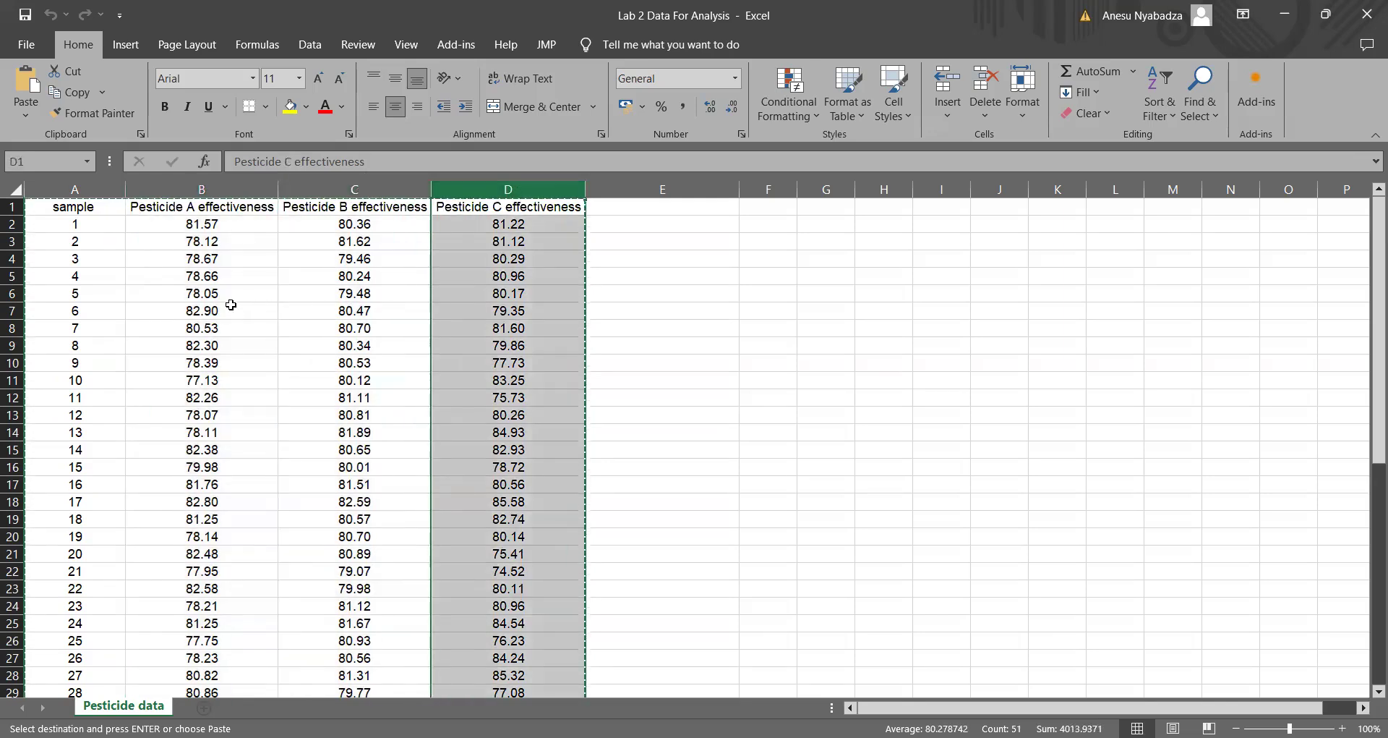
left_click(206, 190)
Examine the individual Pesticide A effectiveness values down to the last sample row
scroll(242, 576, "down", 10)
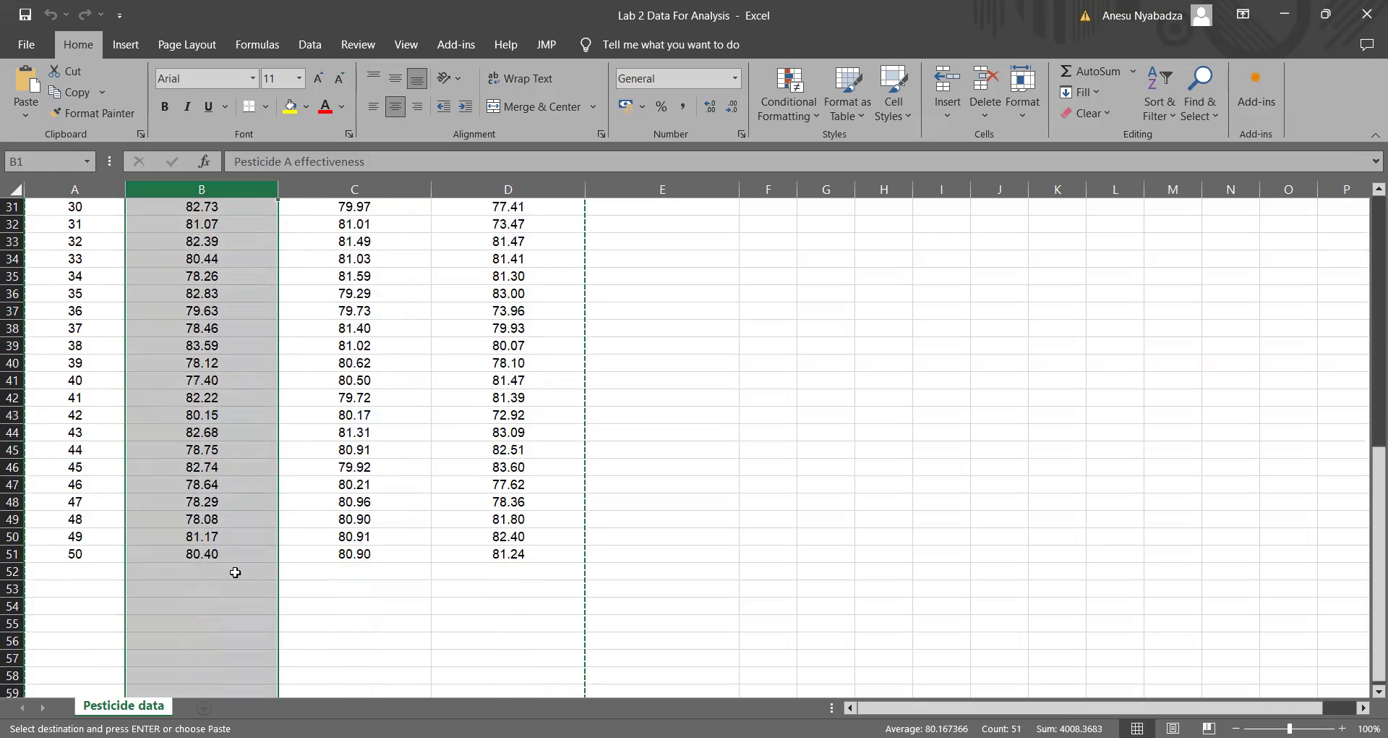
left_click(233, 567)
left_click(235, 547)
scroll(235, 543, "up", 6)
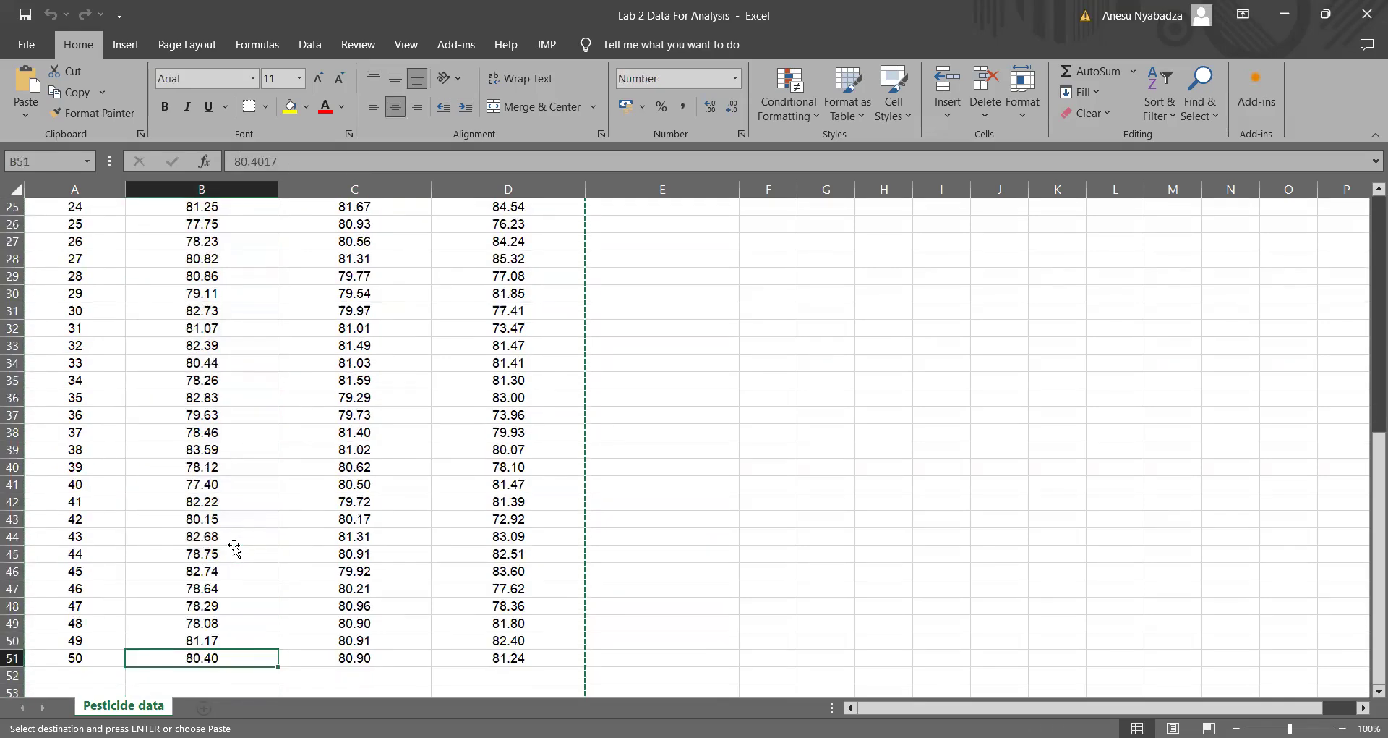
scroll(235, 542, "up", 4)
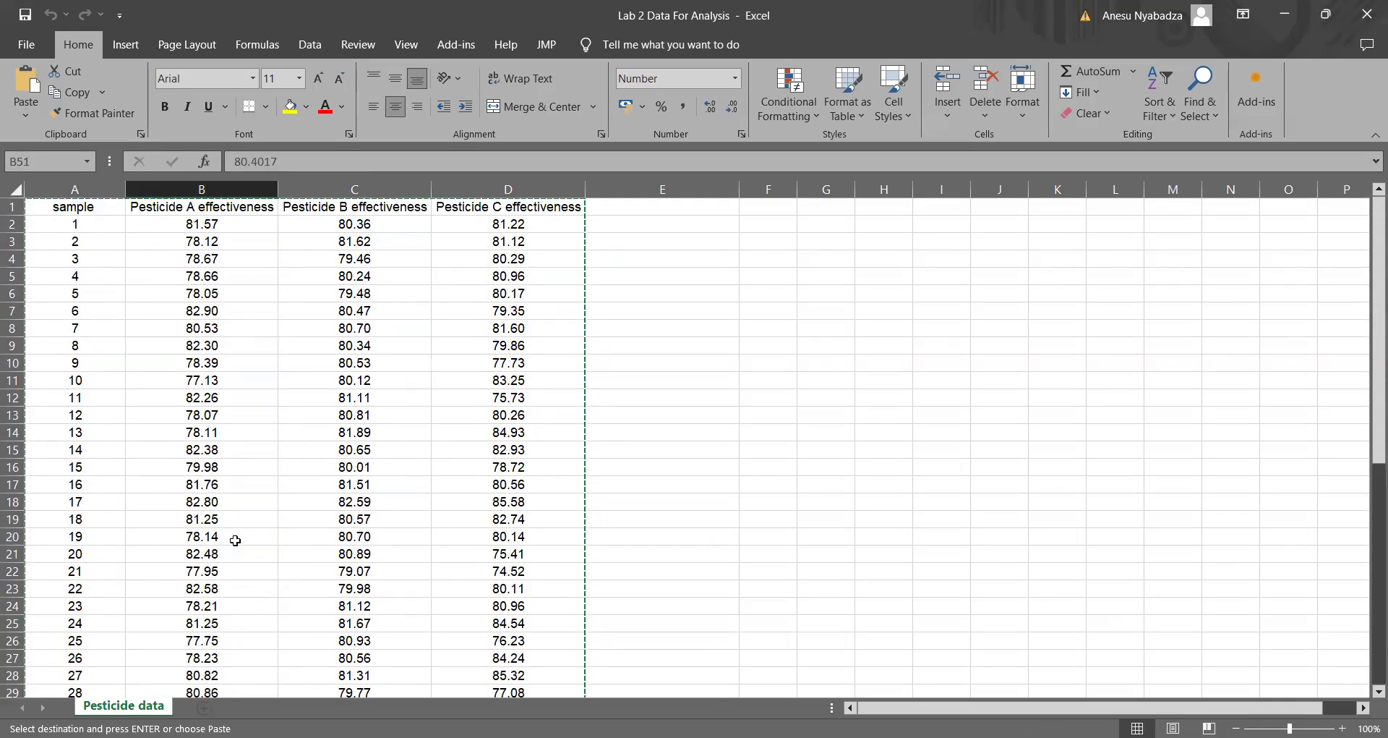
left_click(226, 311)
left_click(190, 274)
left_click(206, 250)
left_click(182, 289)
left_click(177, 343)
left_click(163, 382)
left_click(160, 428)
scroll(154, 449, "down", 11)
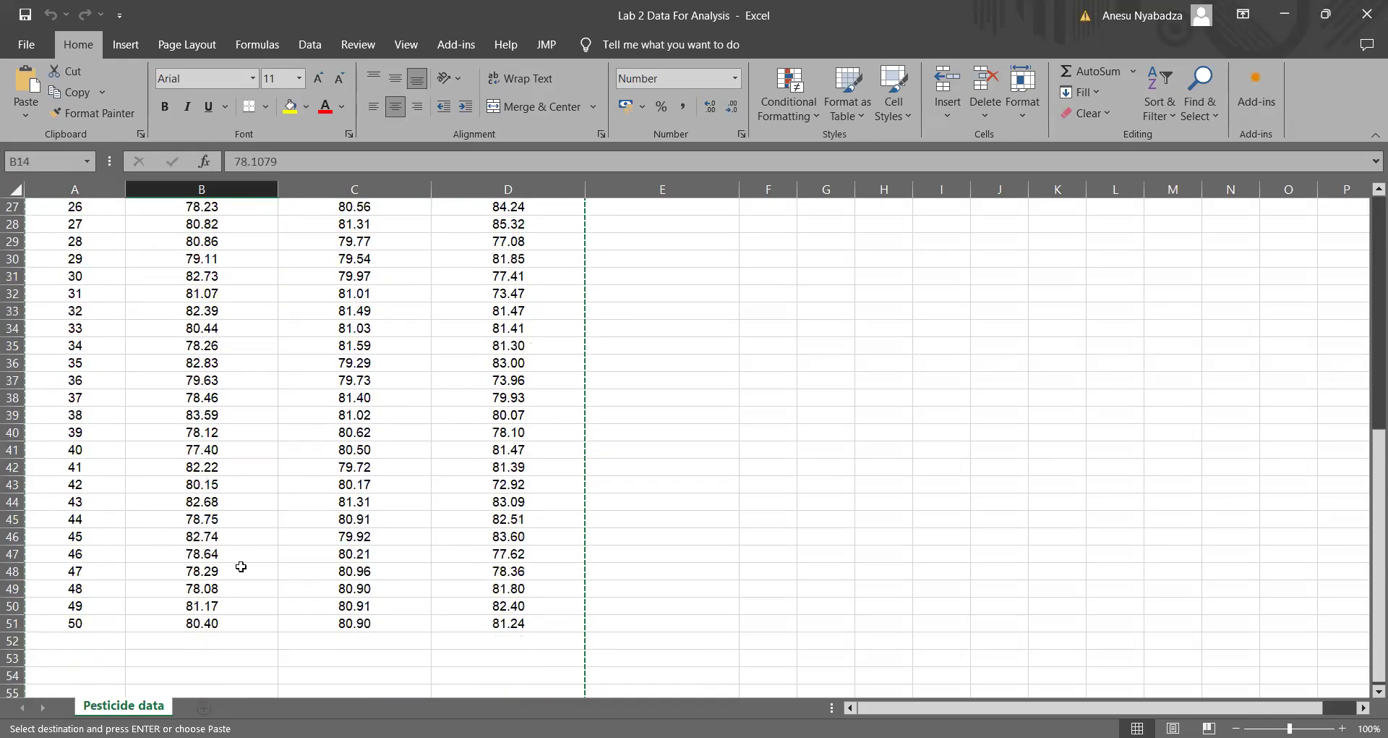
scroll(459, 440, "up", 11)
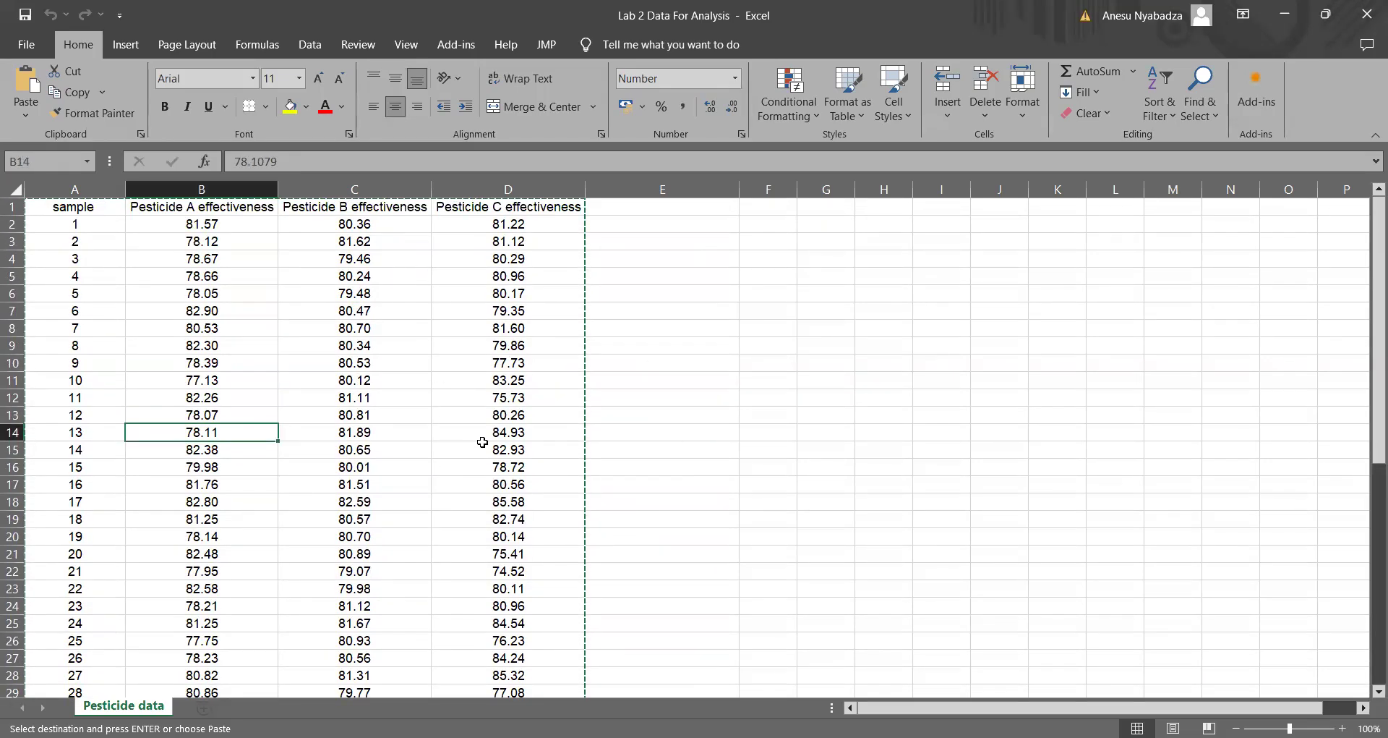
Select the three pesticide effectiveness columns together, leaving out the sample column
left_click(358, 346)
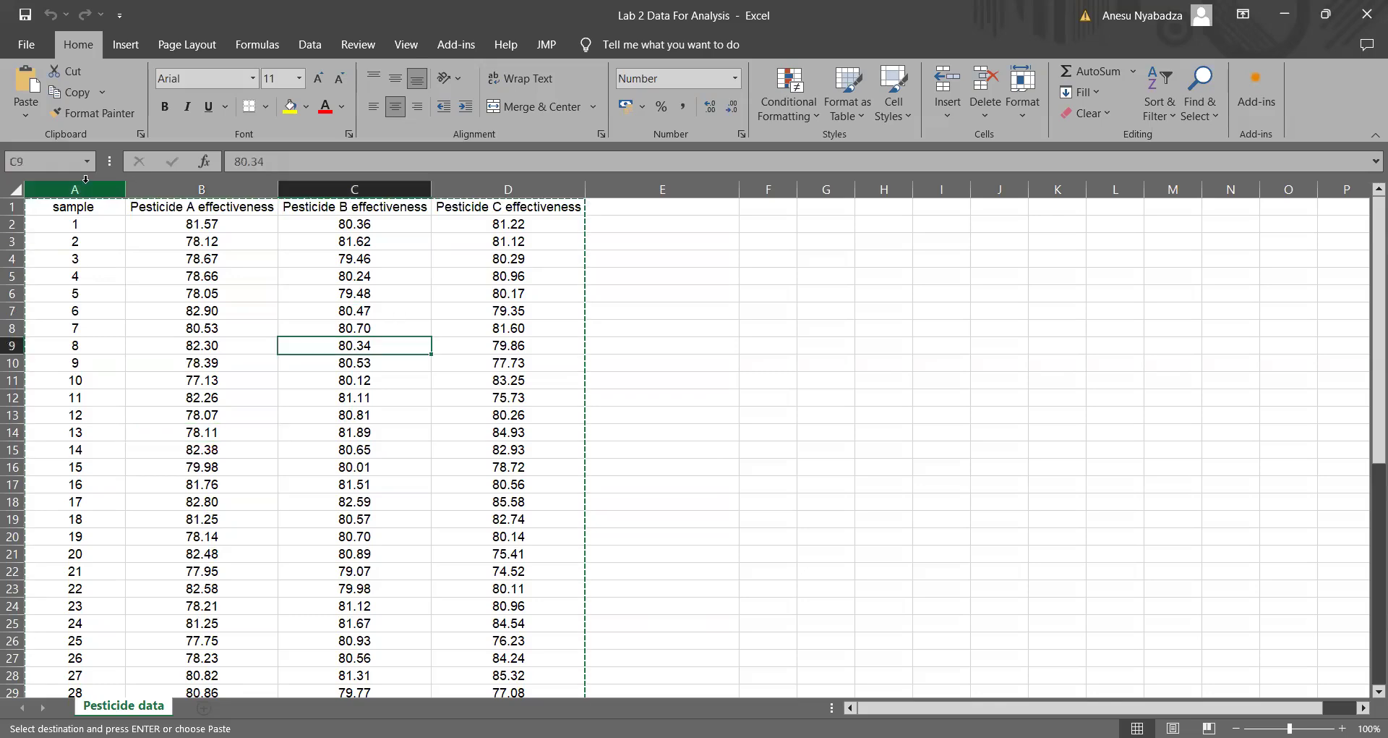
left_click(165, 190)
left_click(344, 193, "ctrl")
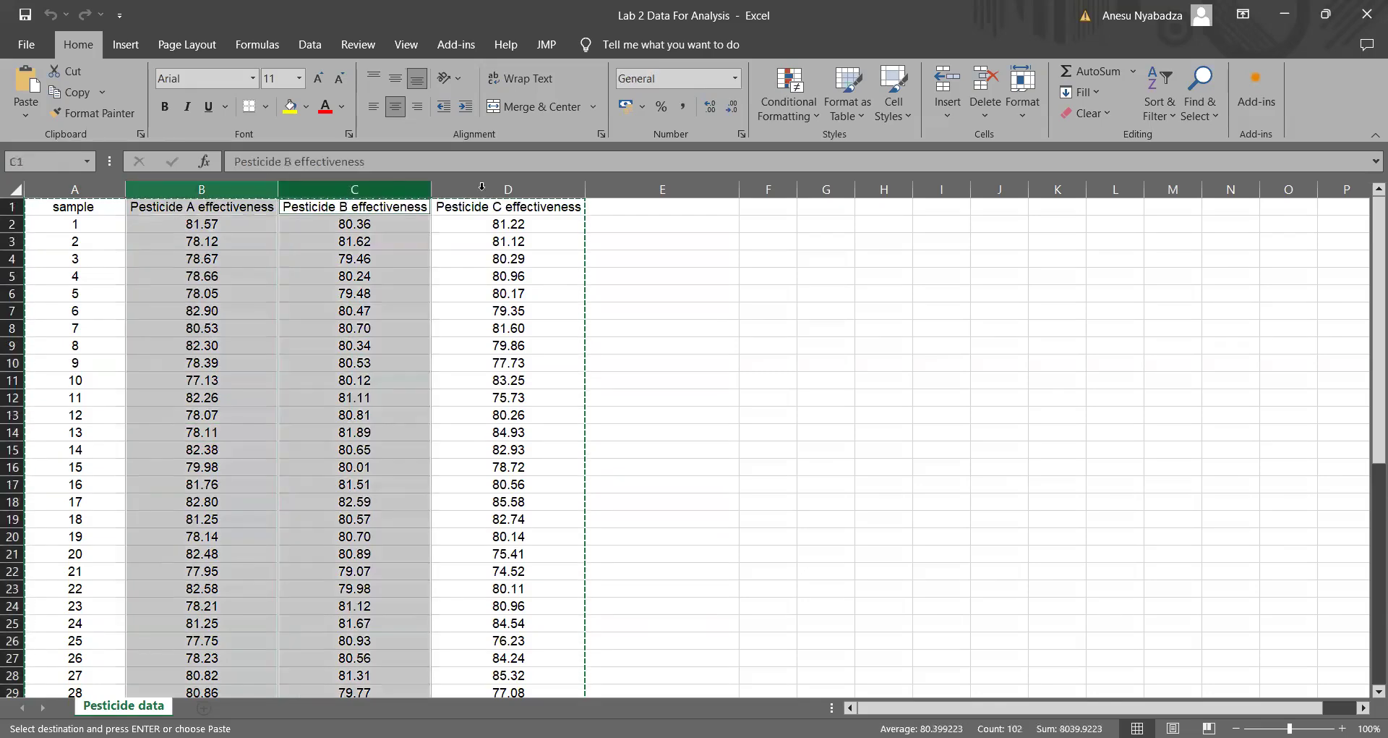
left_click(507, 187, "ctrl")
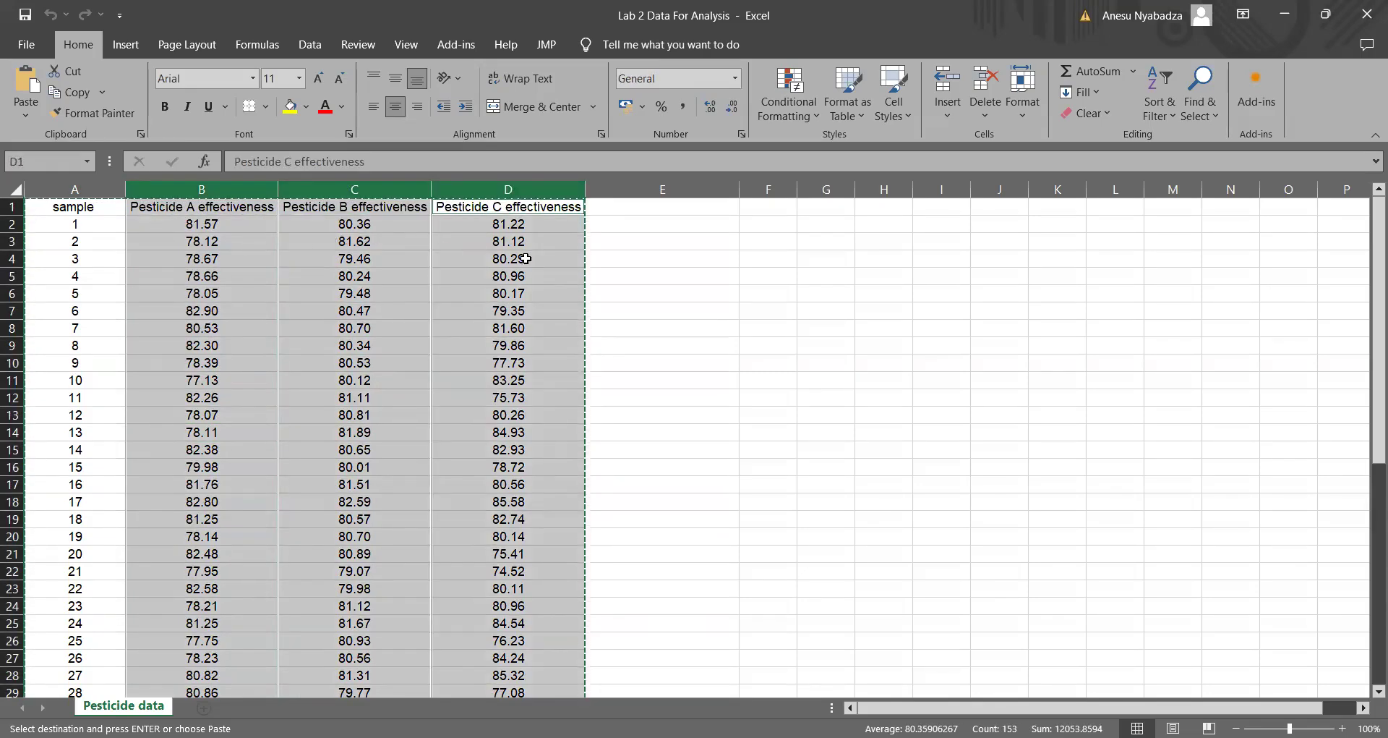
left_click(301, 296)
left_click(68, 192)
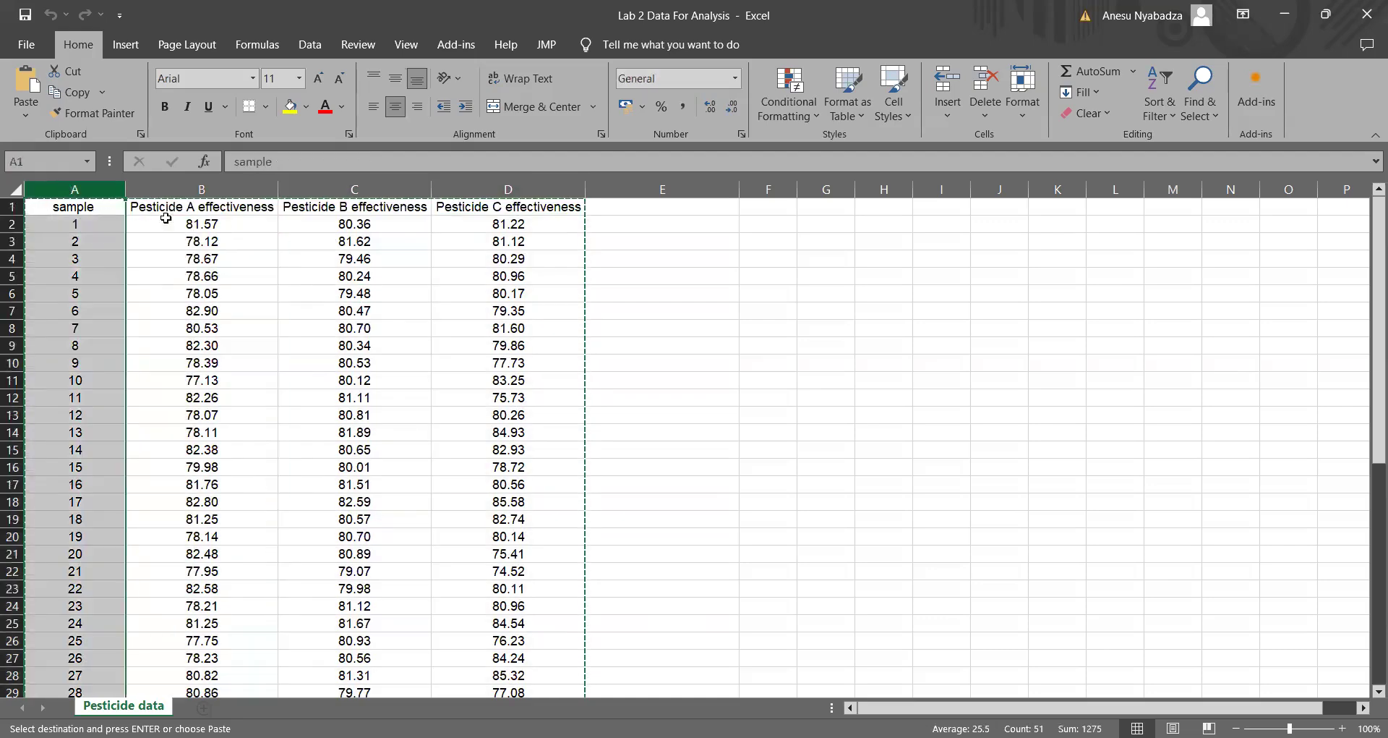
scroll(115, 391, "down", 2)
scroll(111, 394, "up", 2)
left_click(248, 184)
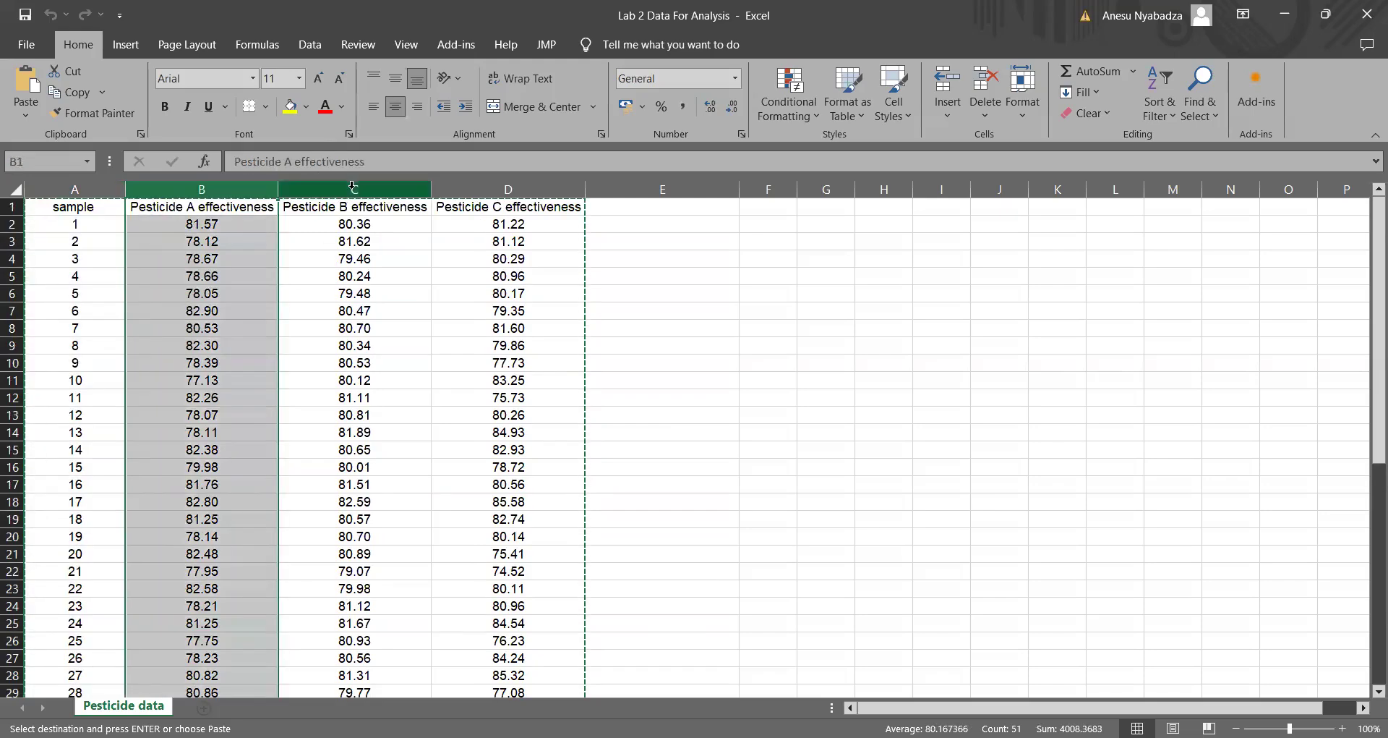
left_click(353, 189, "ctrl")
left_click(508, 189, "ctrl")
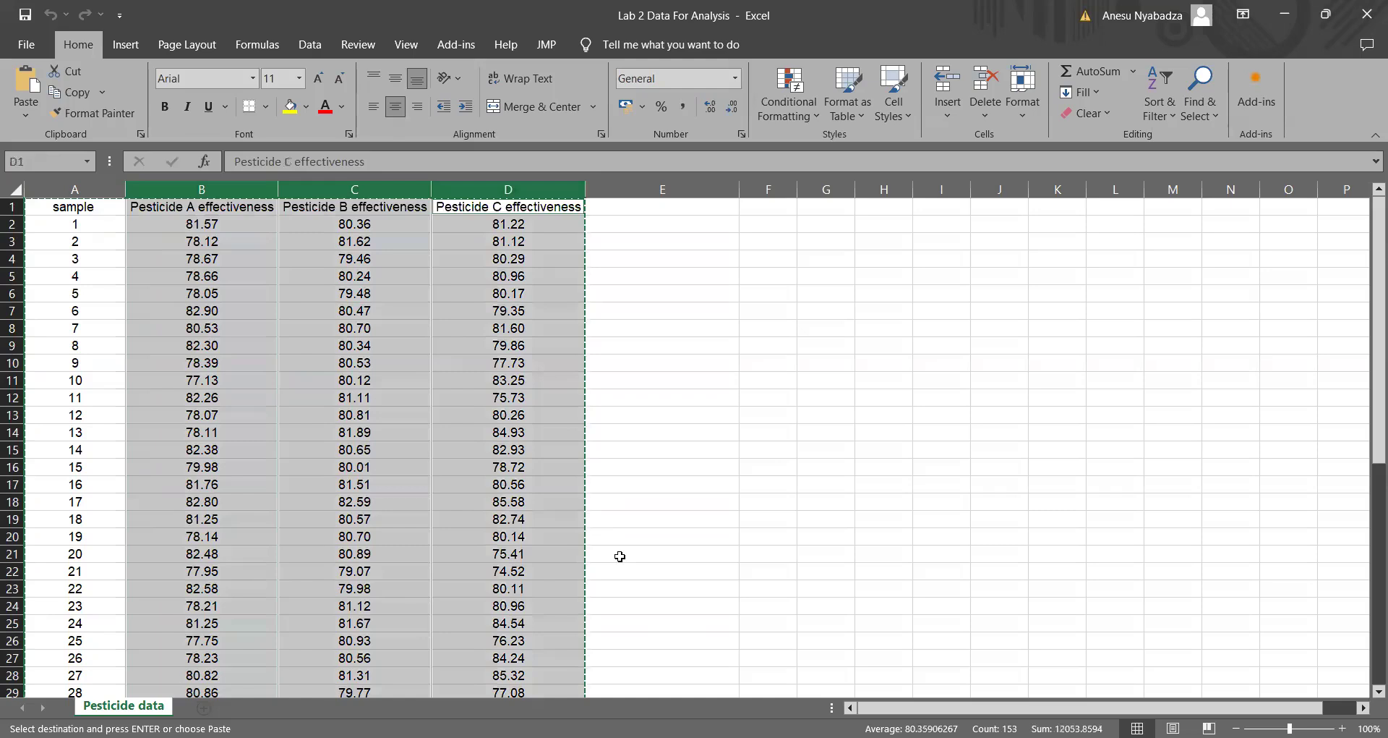
Switch to Minitab and clear the calculated values under Mean A, Mean B and Mean C in row 1
key("alt+Tab")
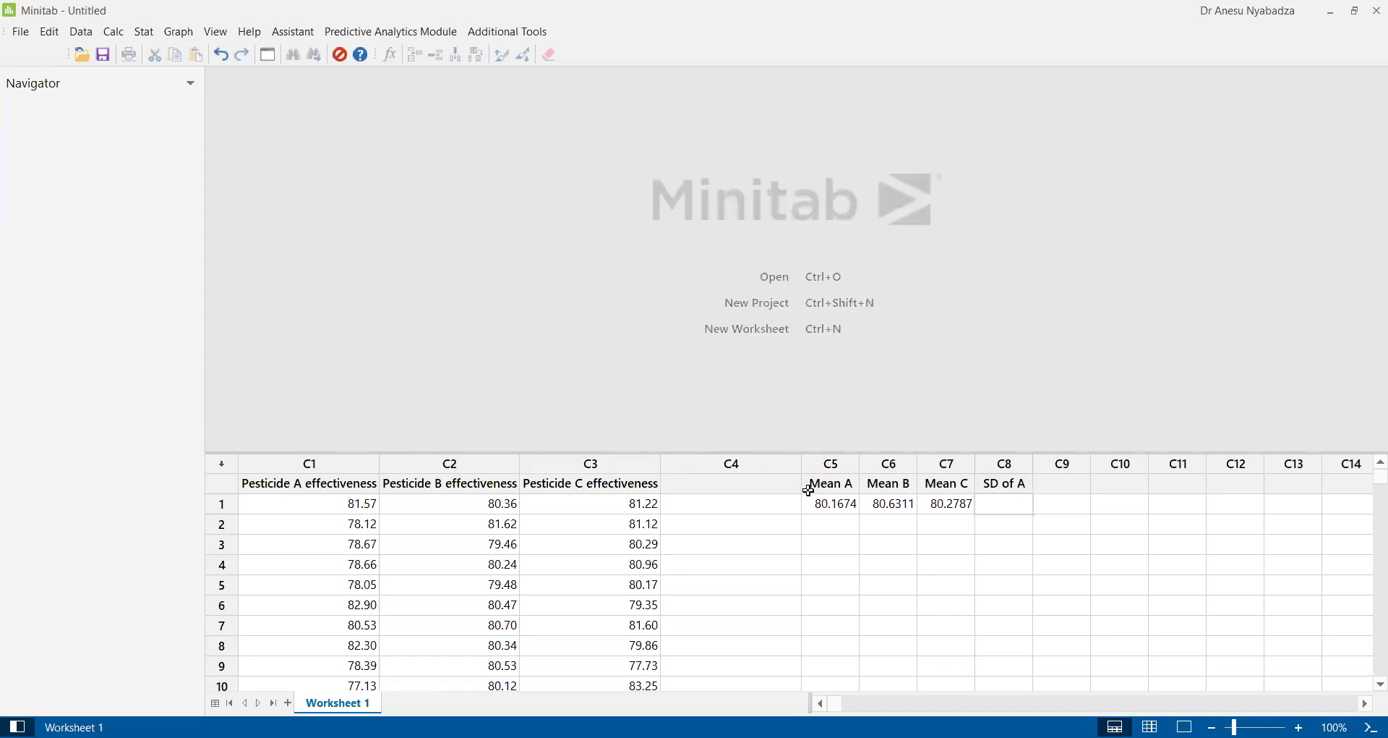
left_click(892, 515)
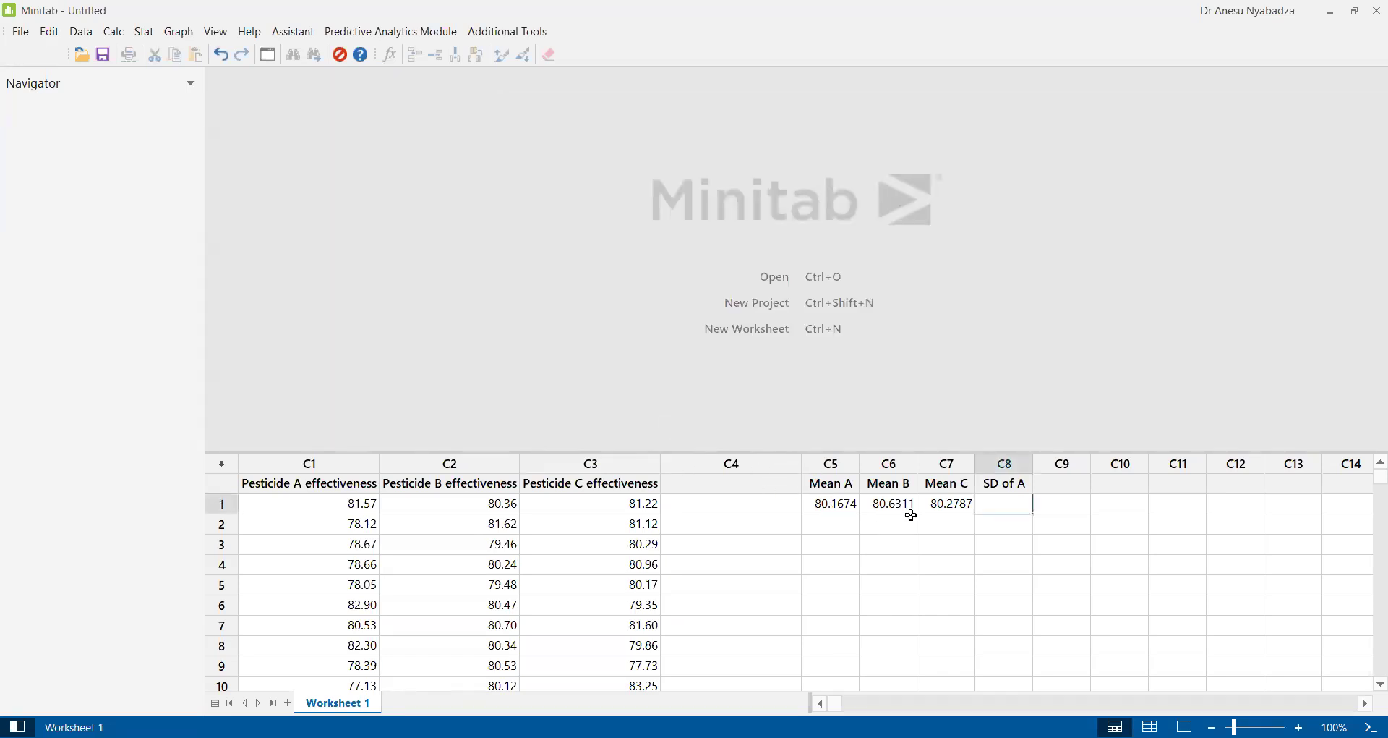
left_click_drag(832, 510, 946, 512)
key("BackSpace")
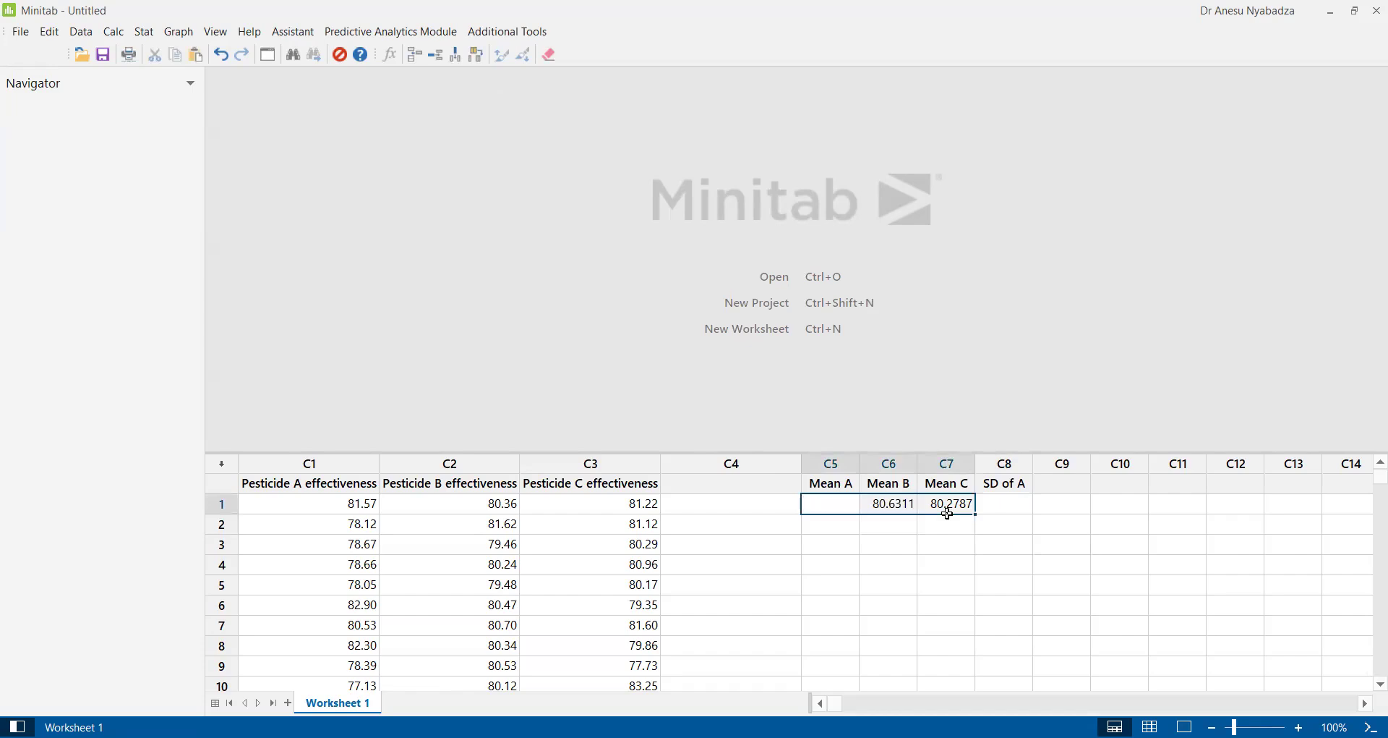
left_click(911, 511)
key("BackSpace")
left_click(949, 513)
key("BackSpace")
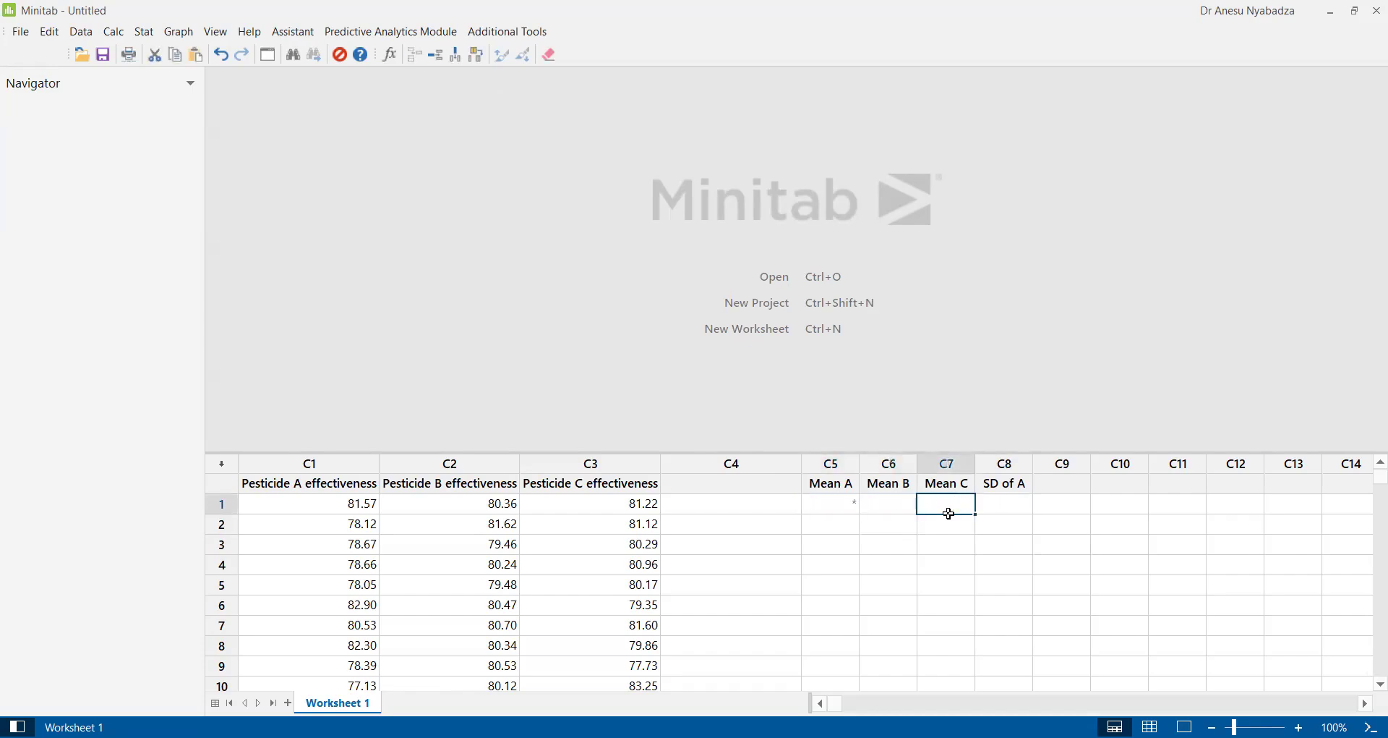
left_click(828, 484)
left_click(828, 502)
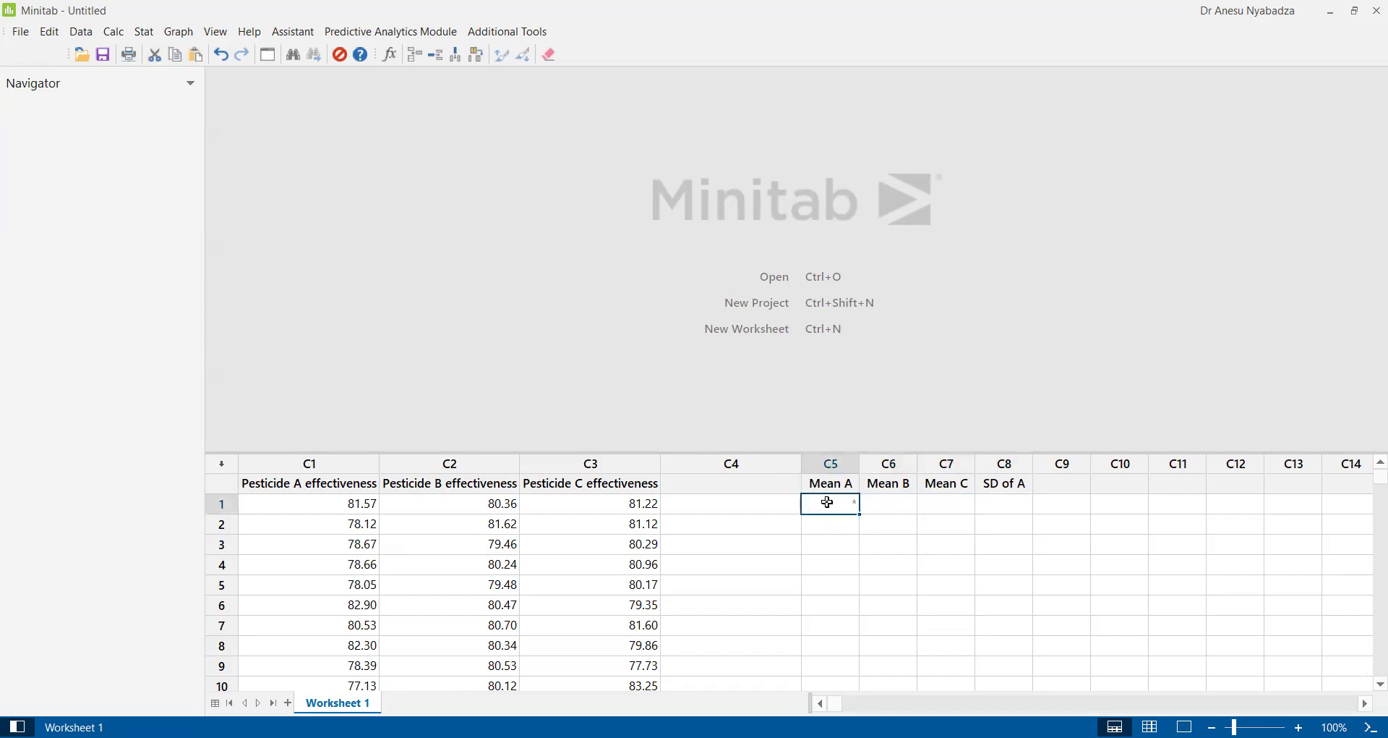
left_click(815, 527)
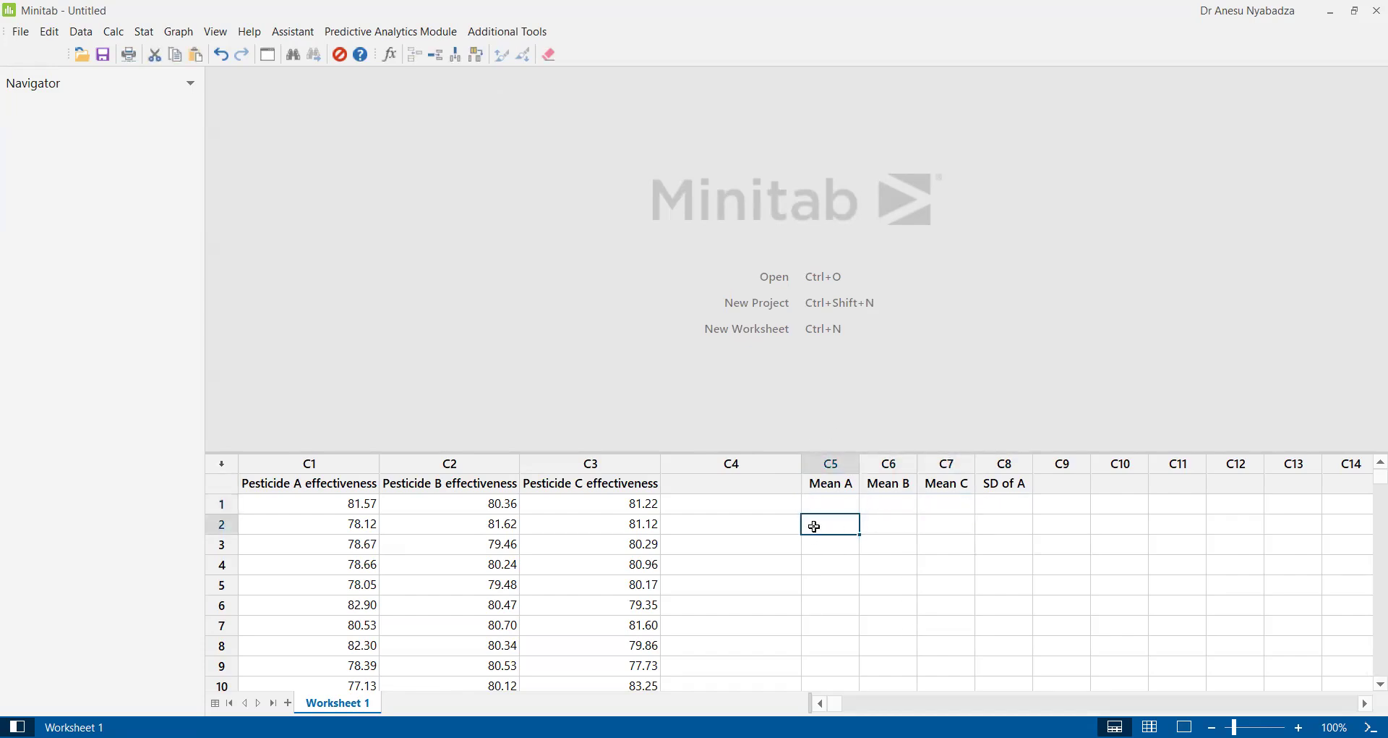
Delete the column names Mean A, Mean B, Mean C and SD of A from C5 to C8
left_click(829, 483)
key("Delete")
left_click(897, 480)
key("Delete")
left_click(945, 479)
key("Delete")
left_click(985, 484)
key("Delete")
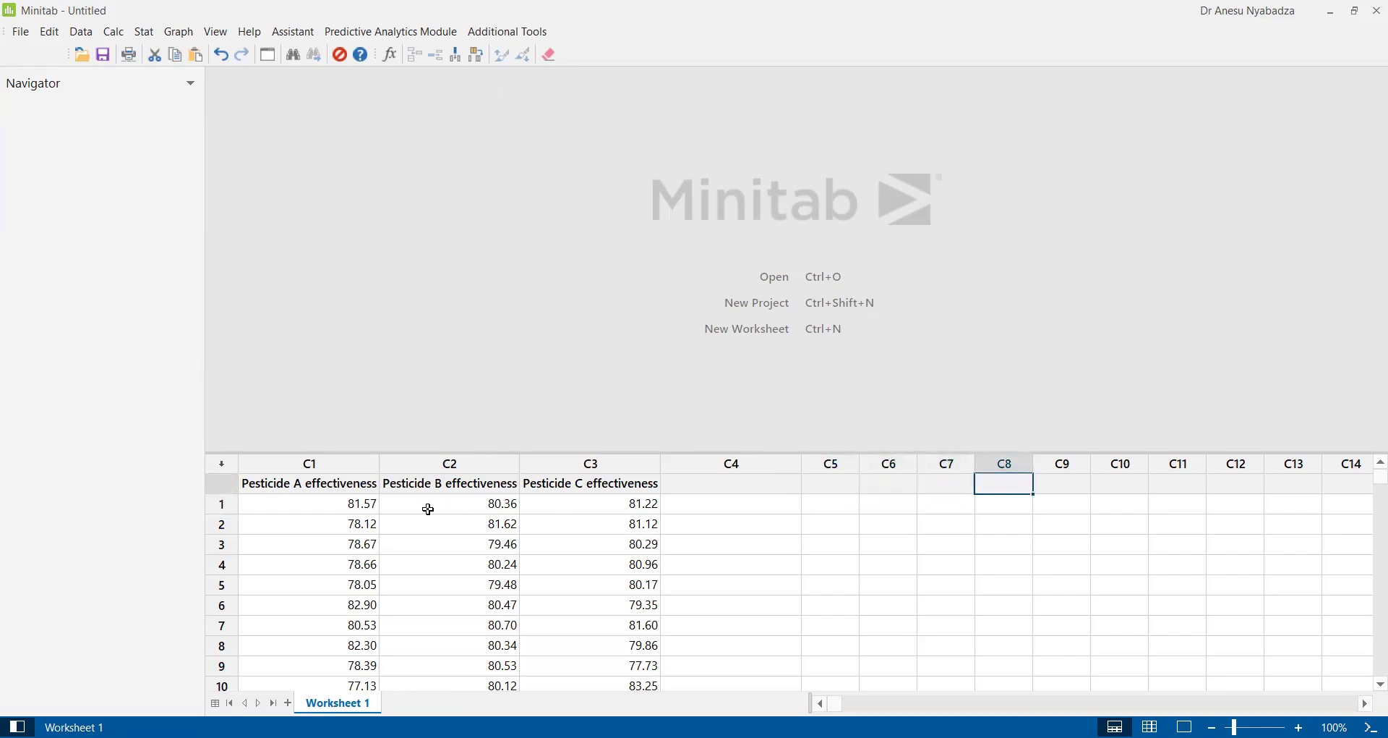
Review the three pesticide column names and enlarge the worksheet area to show about 20 rows of data
left_click(289, 480)
left_click(466, 486)
left_click(553, 480)
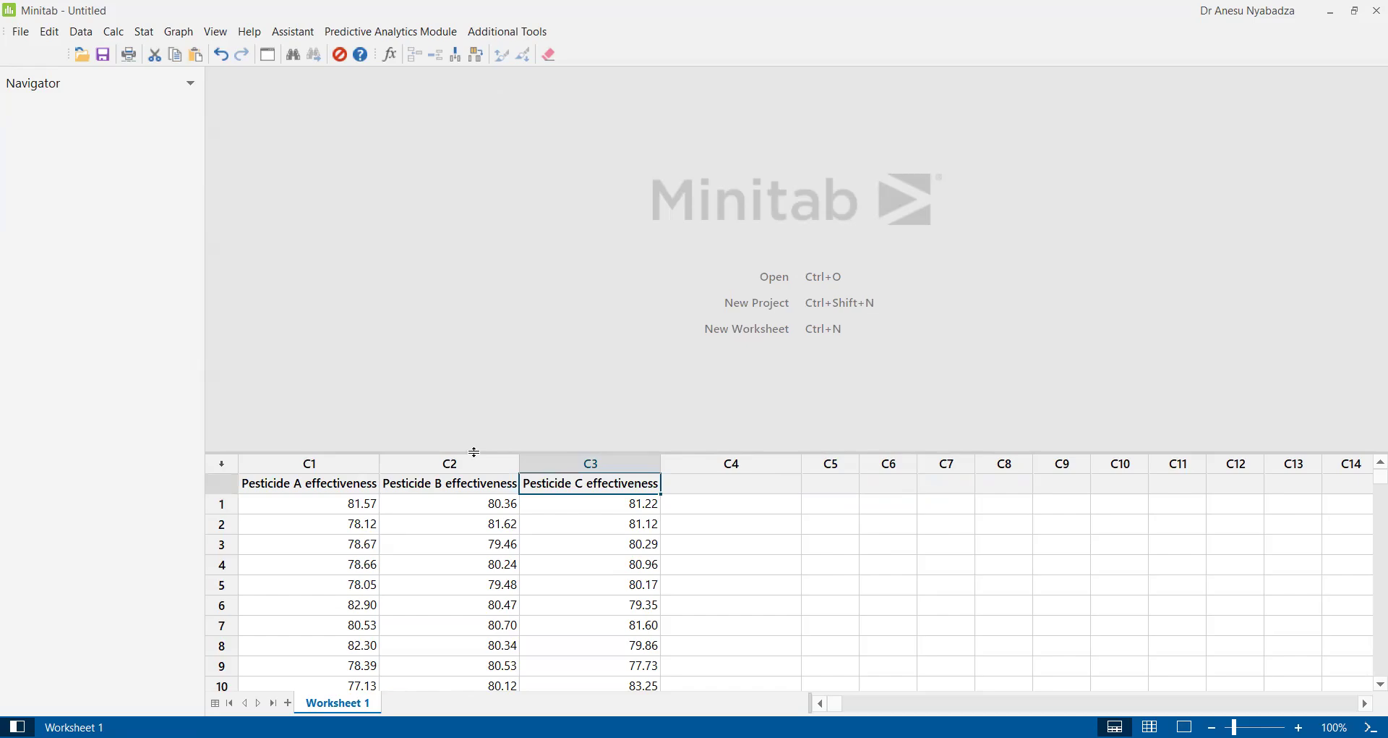
left_click_drag(474, 452, 495, 240)
left_click(505, 372)
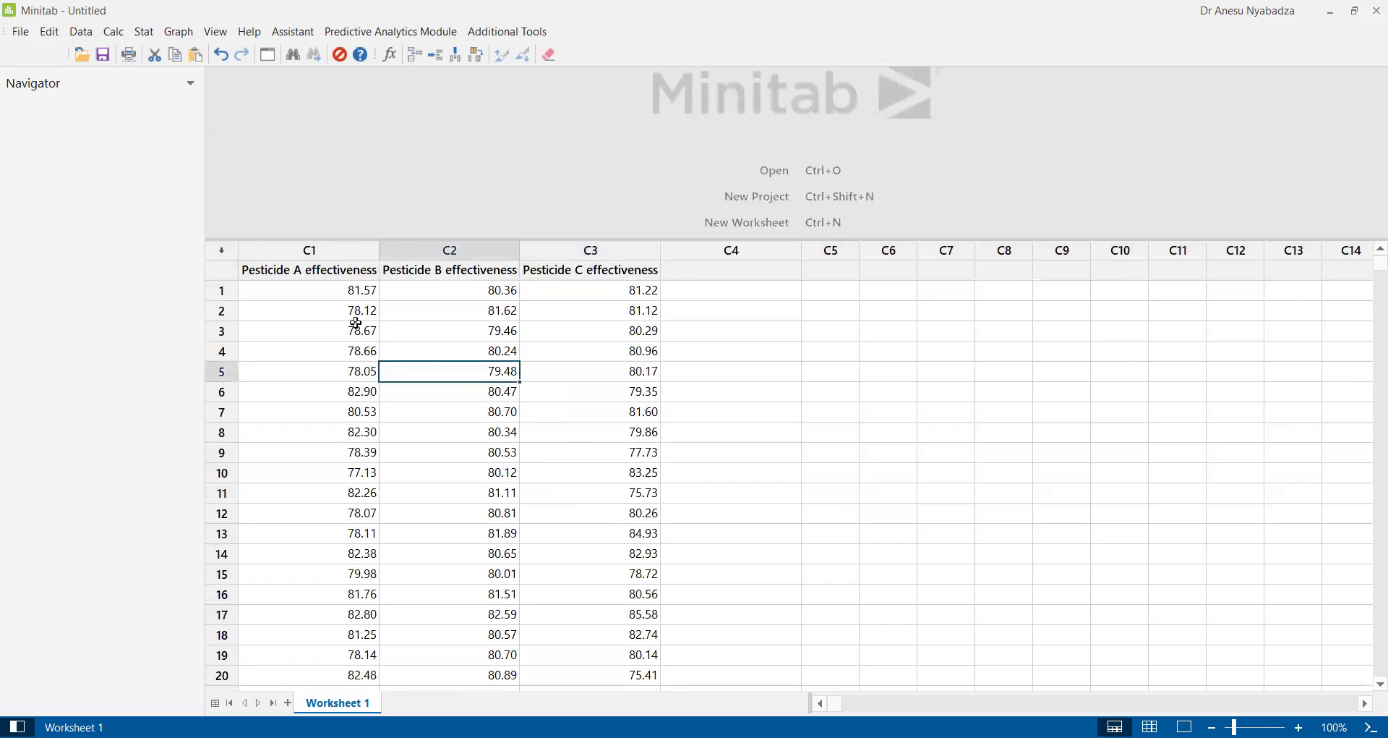
left_click(334, 307)
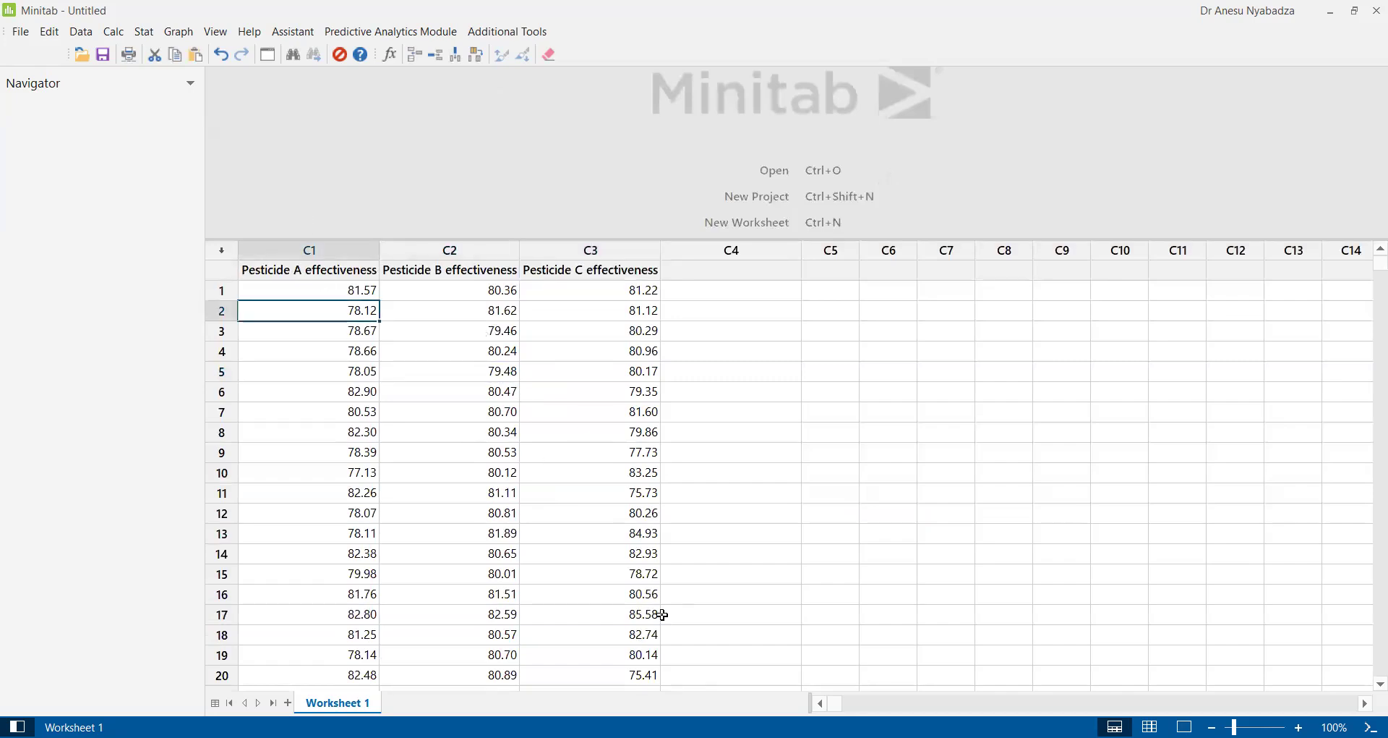
Switch to the Lab 2 manual PDF and read part (a) on calculating each pesticide's mean and standard deviation
key("alt+Tab")
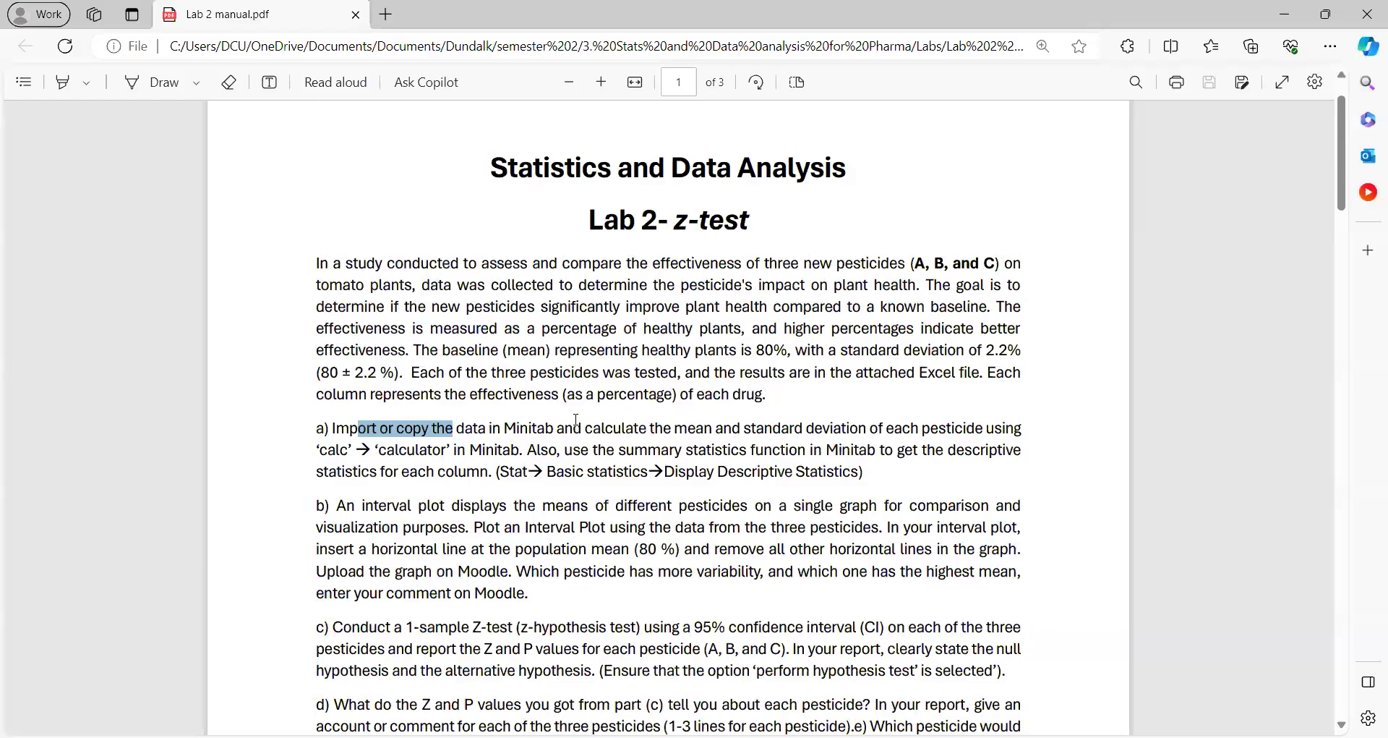
left_click_drag(585, 423, 442, 451)
left_click(653, 423)
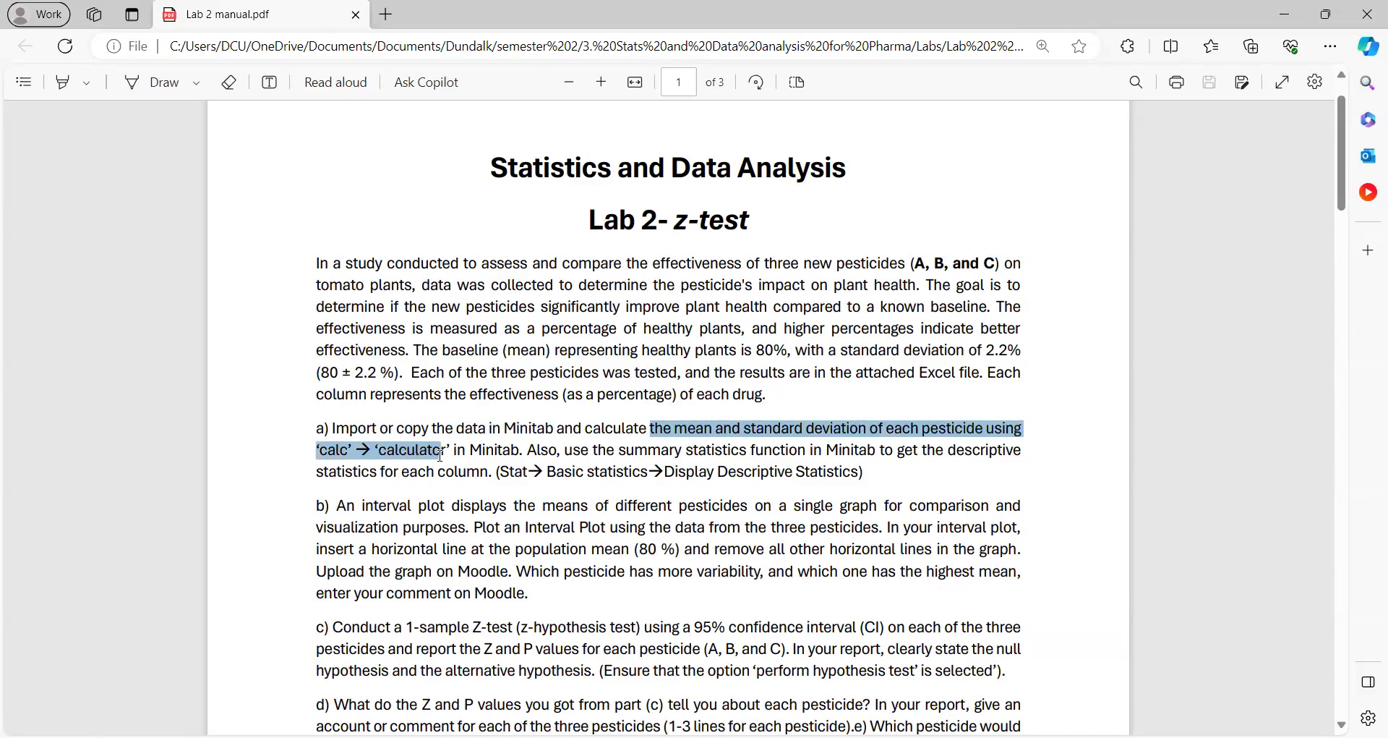
Read the manual's summary statistics instruction, switch to Minitab and clear the variables in Display Descriptive Statistics
left_click_drag(619, 450, 998, 455)
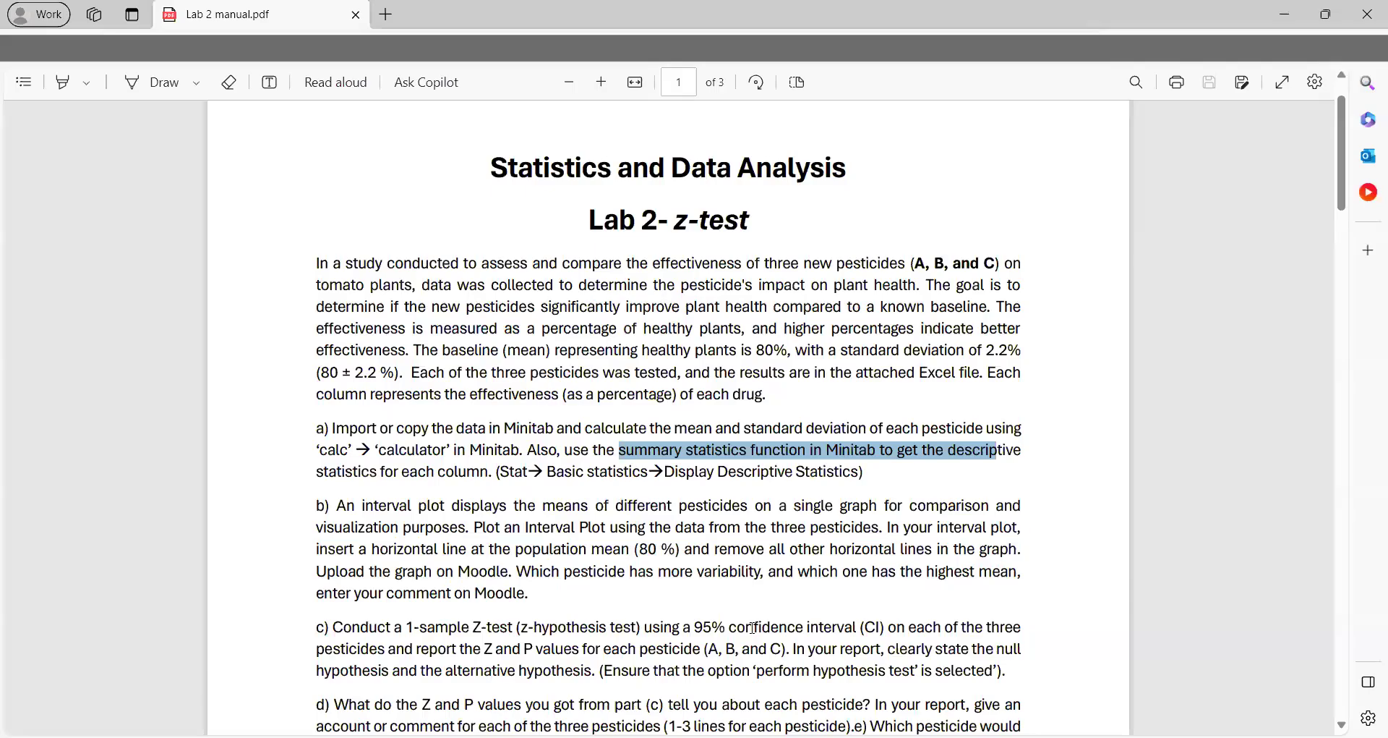
key("alt+Tab")
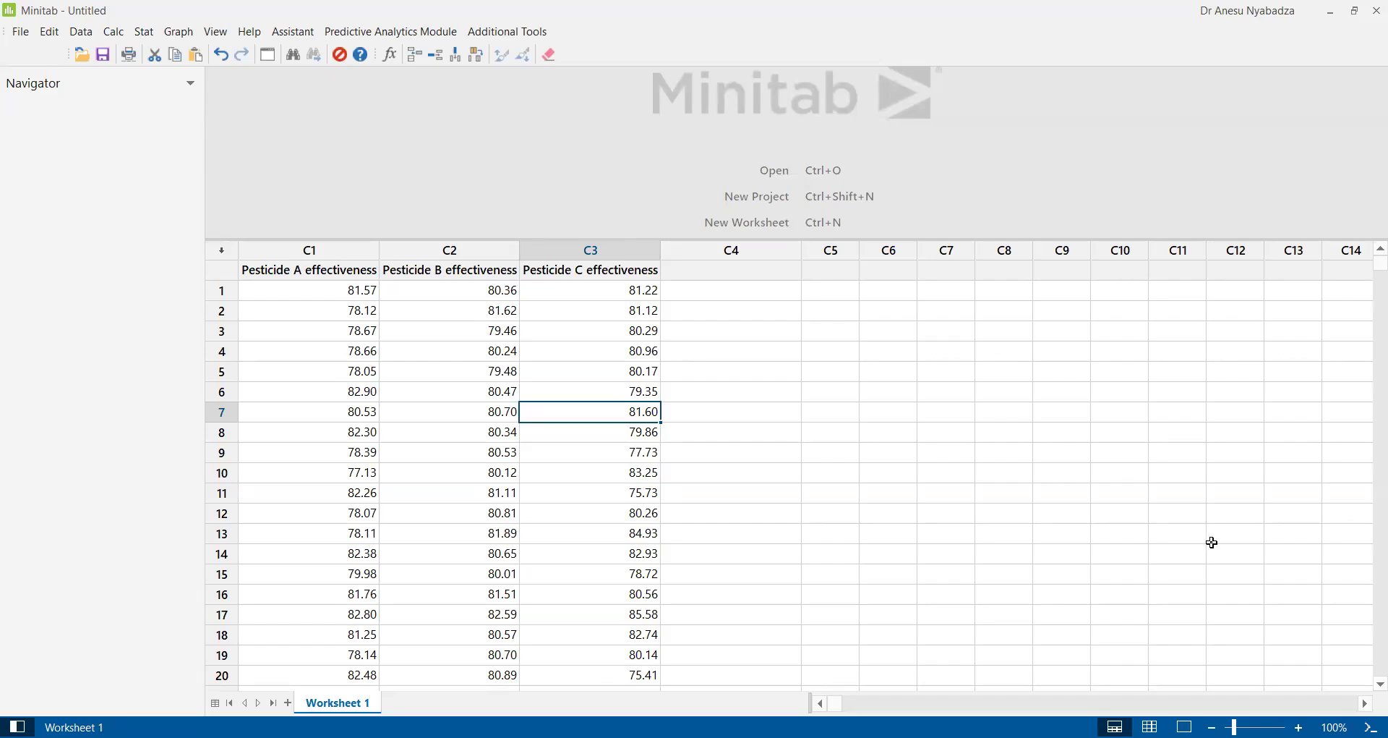
left_click(147, 36)
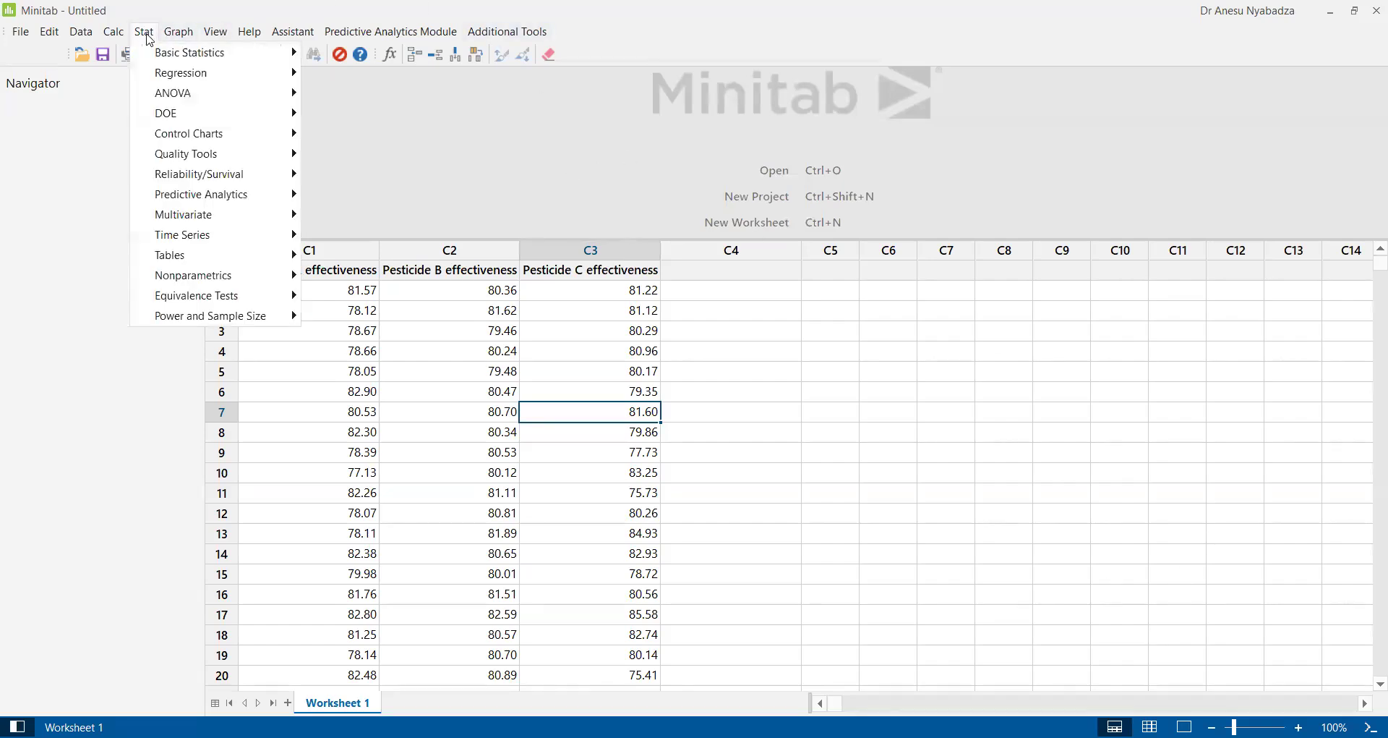
mouse_move(152, 58)
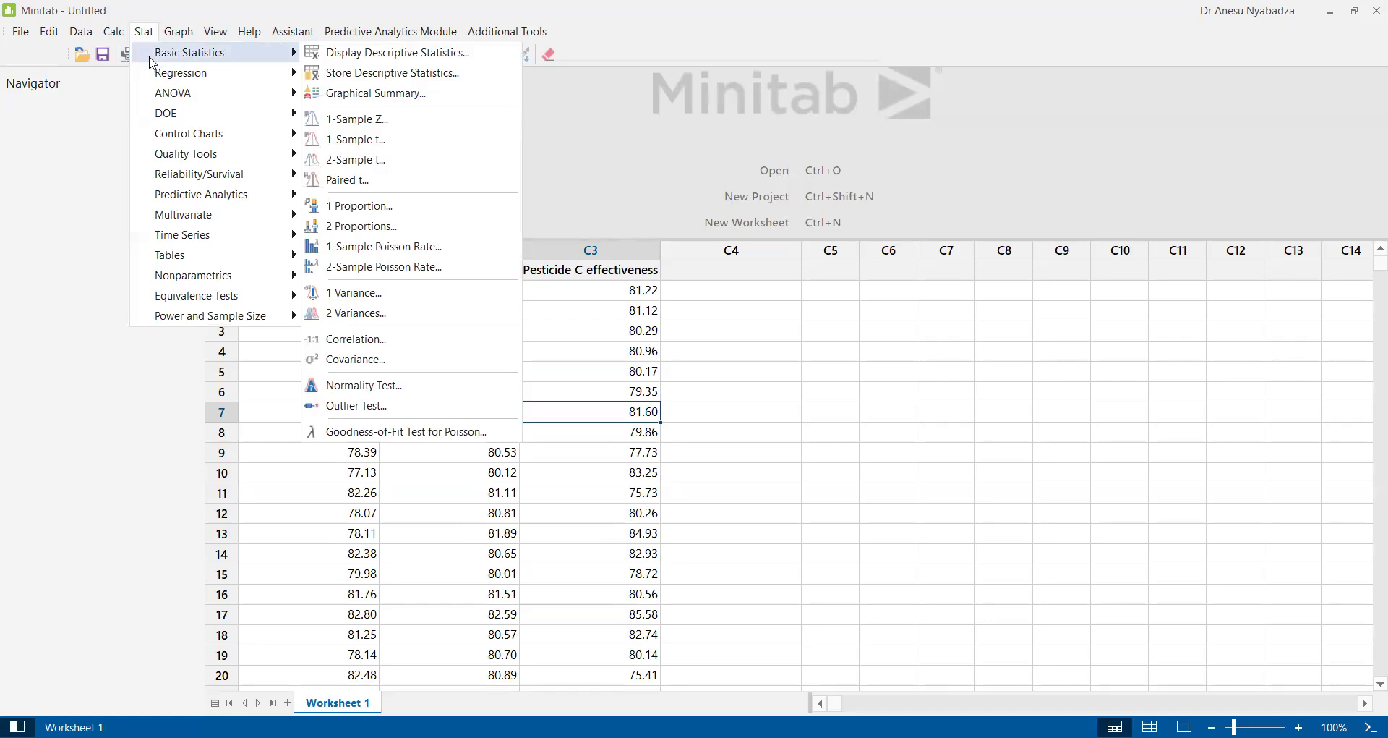
left_click(350, 54)
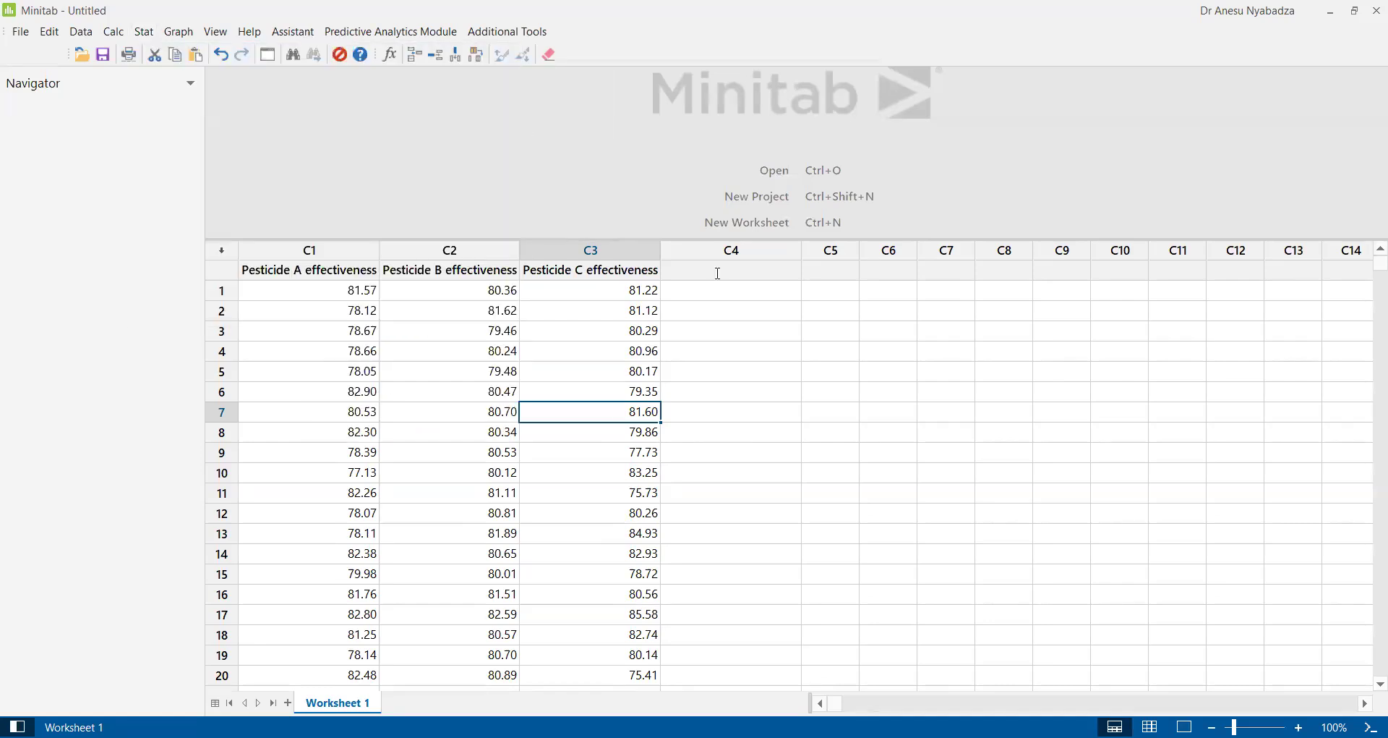
left_click_drag(798, 302, 675, 267)
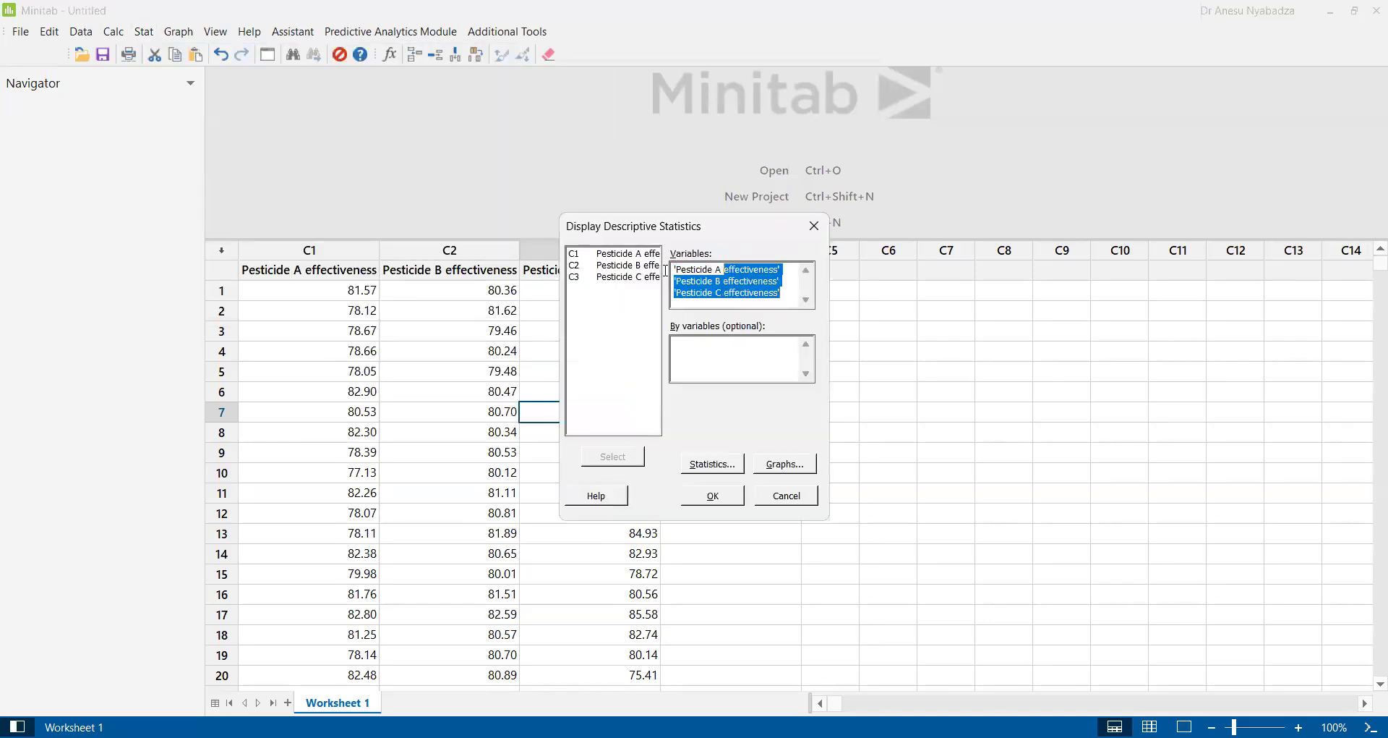
key("Delete")
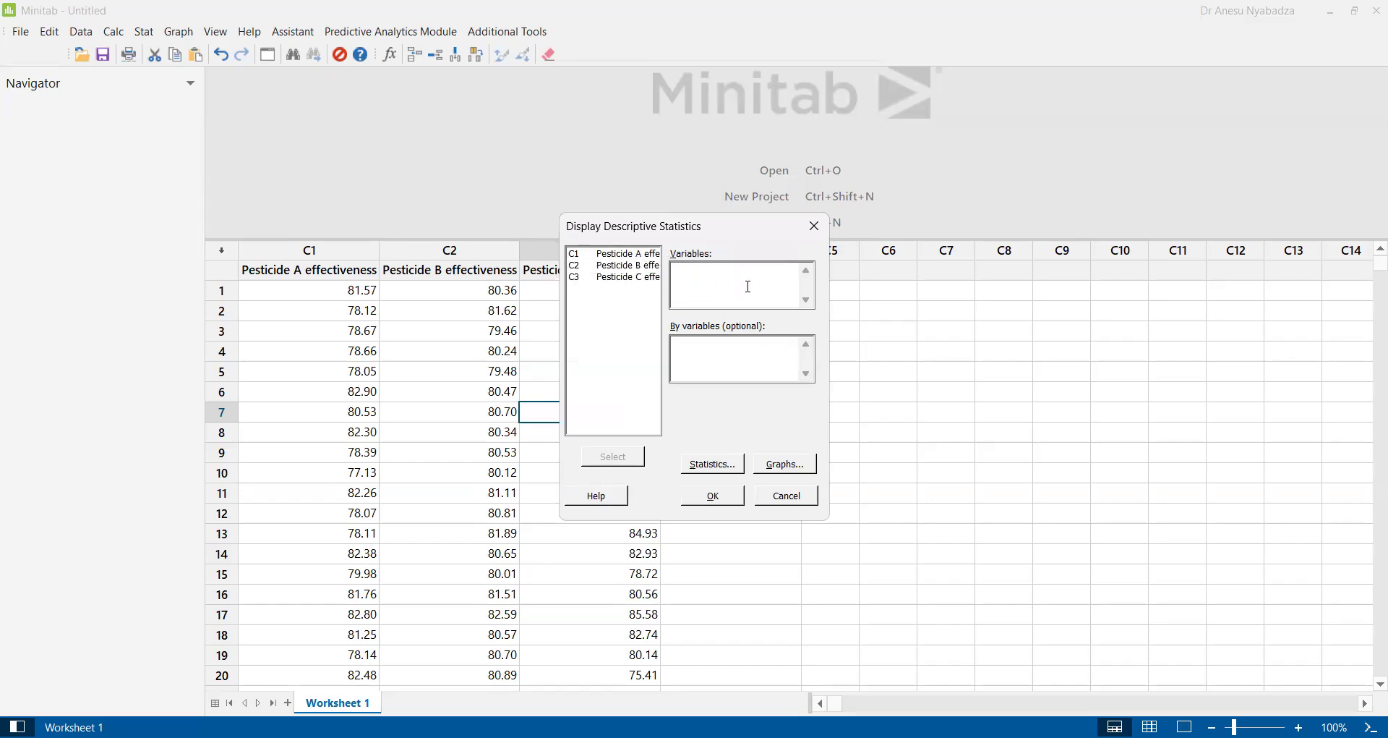
Display descriptive statistics for Pesticide A, B and C effectiveness and enlarge the output area to show the full tables
double_click(638, 255)
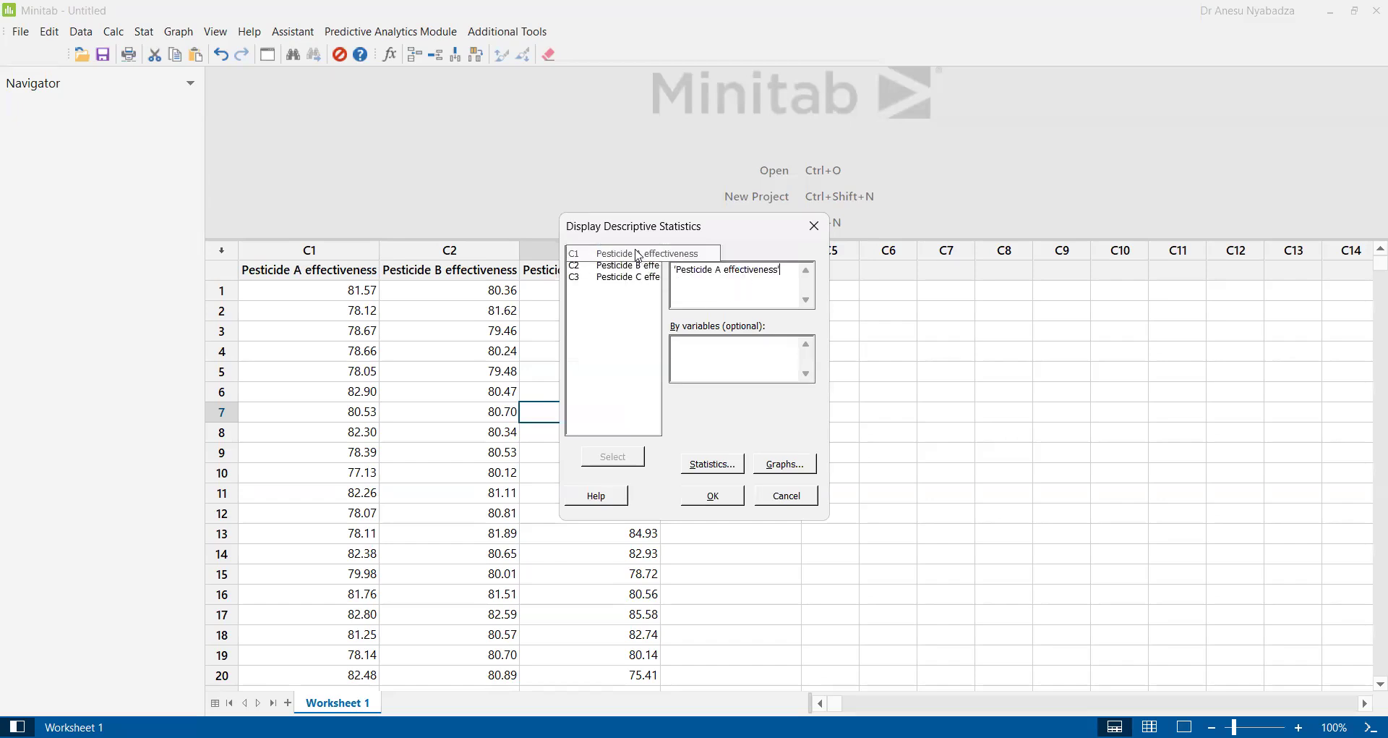
double_click(628, 266)
double_click(627, 278)
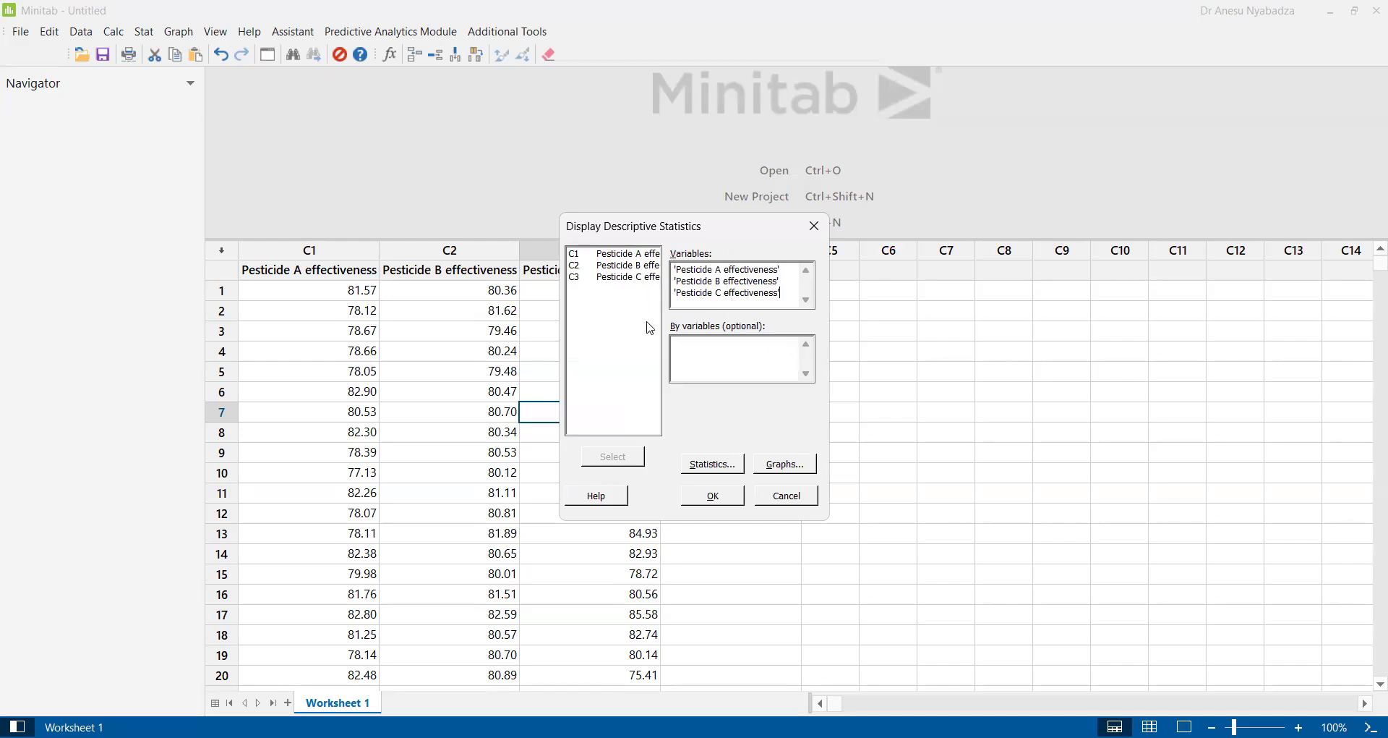
left_click(713, 495)
left_click_drag(710, 239, 727, 420)
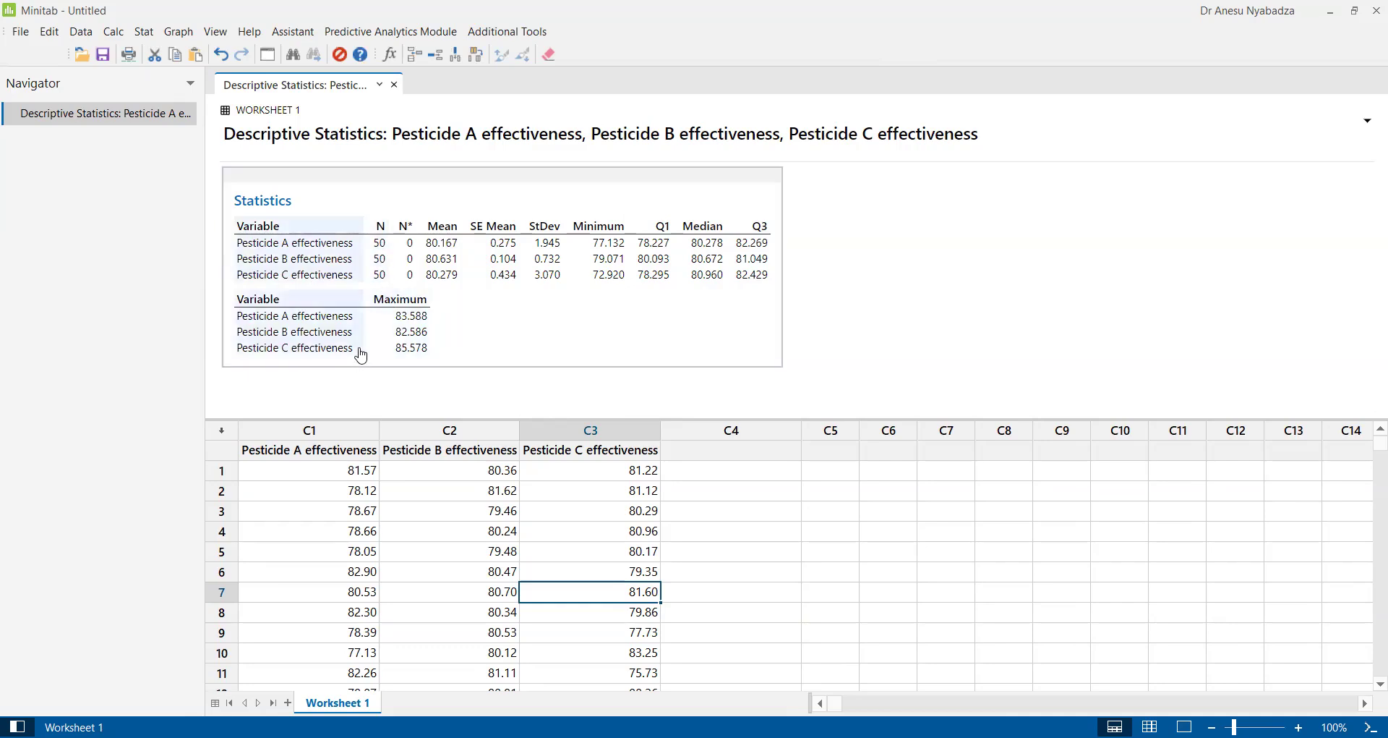
Name worksheet columns C6 to C9 Mean A, Mean B, Mean C and SD A
left_click(858, 453)
left_click(882, 449)
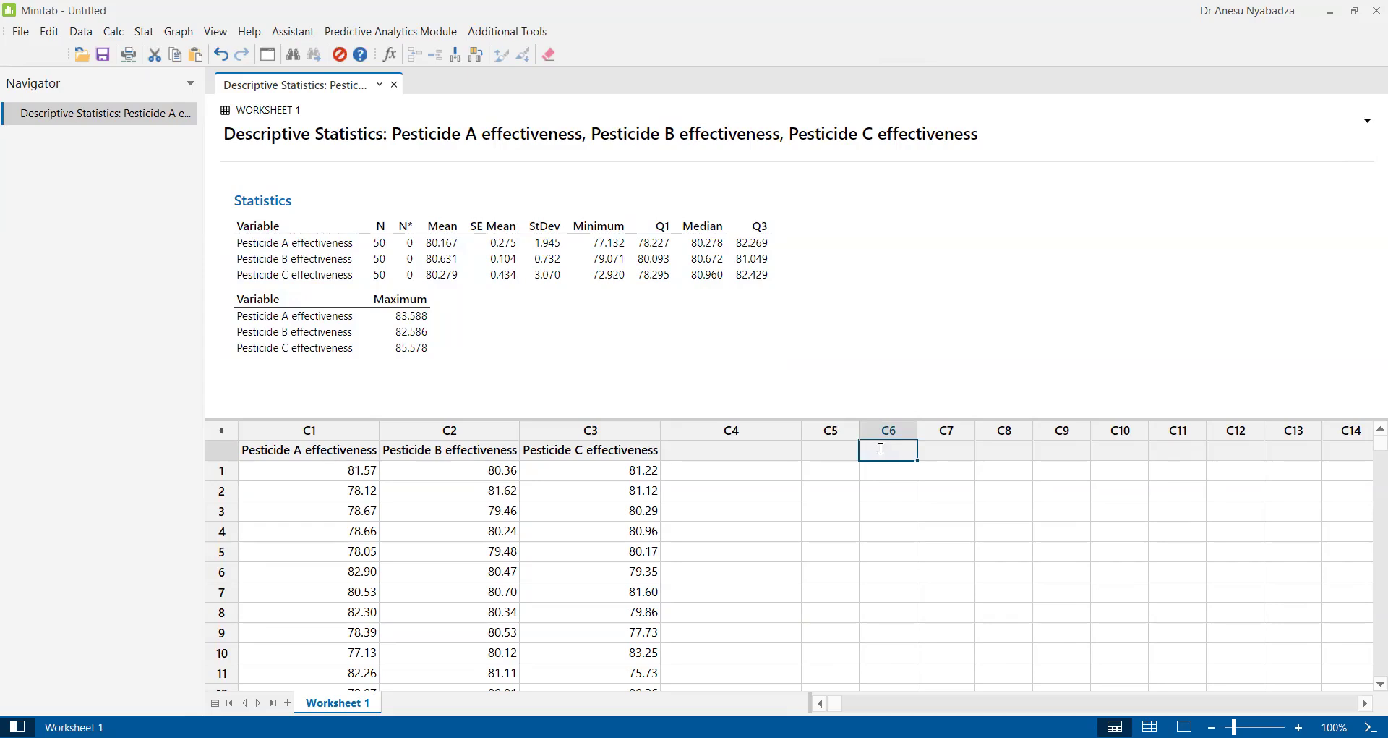
type("Mean A")
left_click(937, 486)
left_click(947, 449)
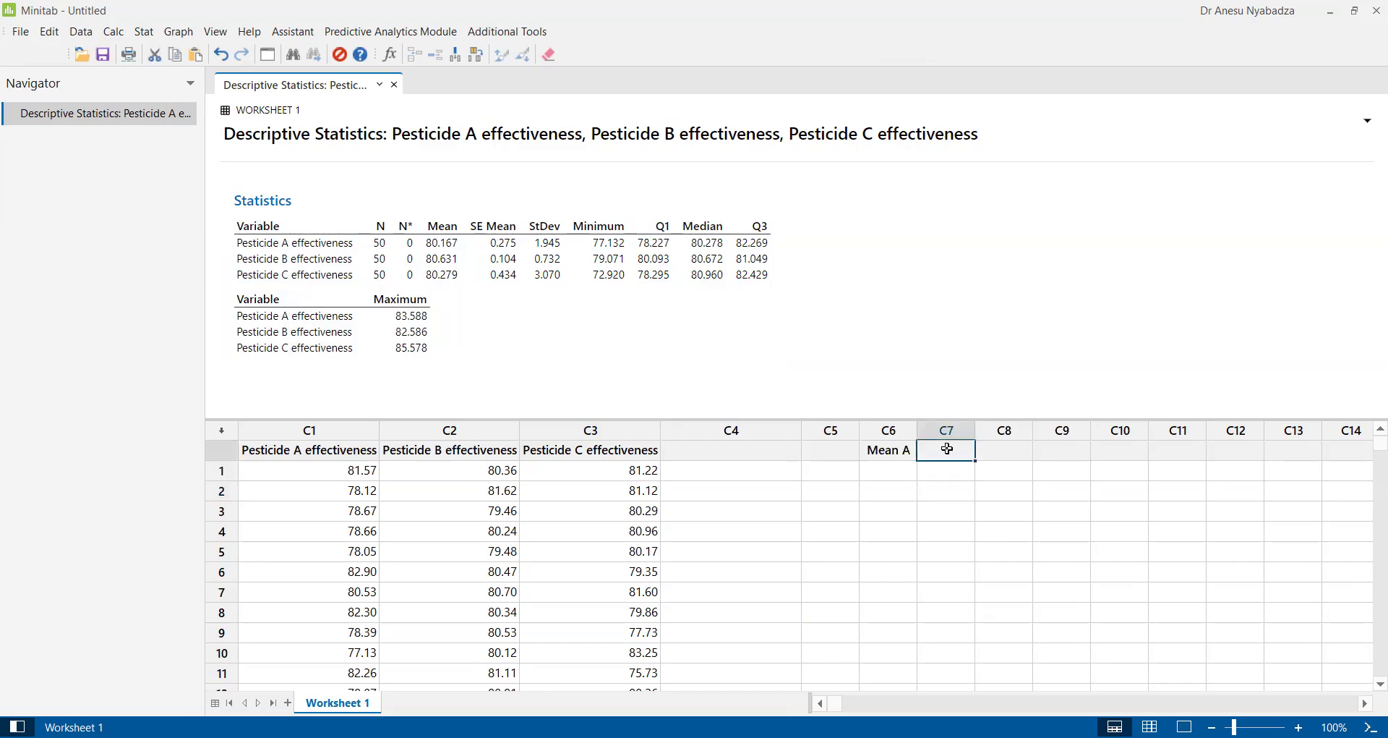
type("Mean B")
key("Return")
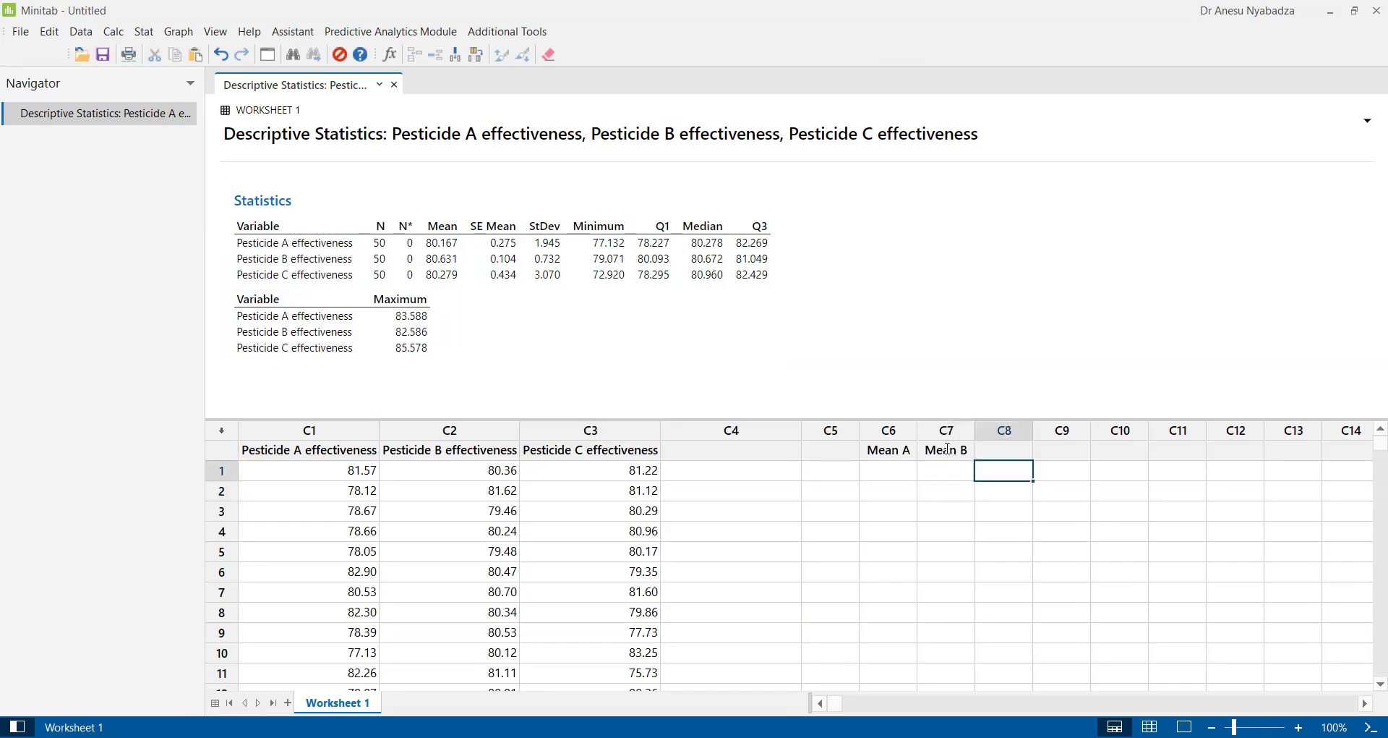
left_click(1003, 449)
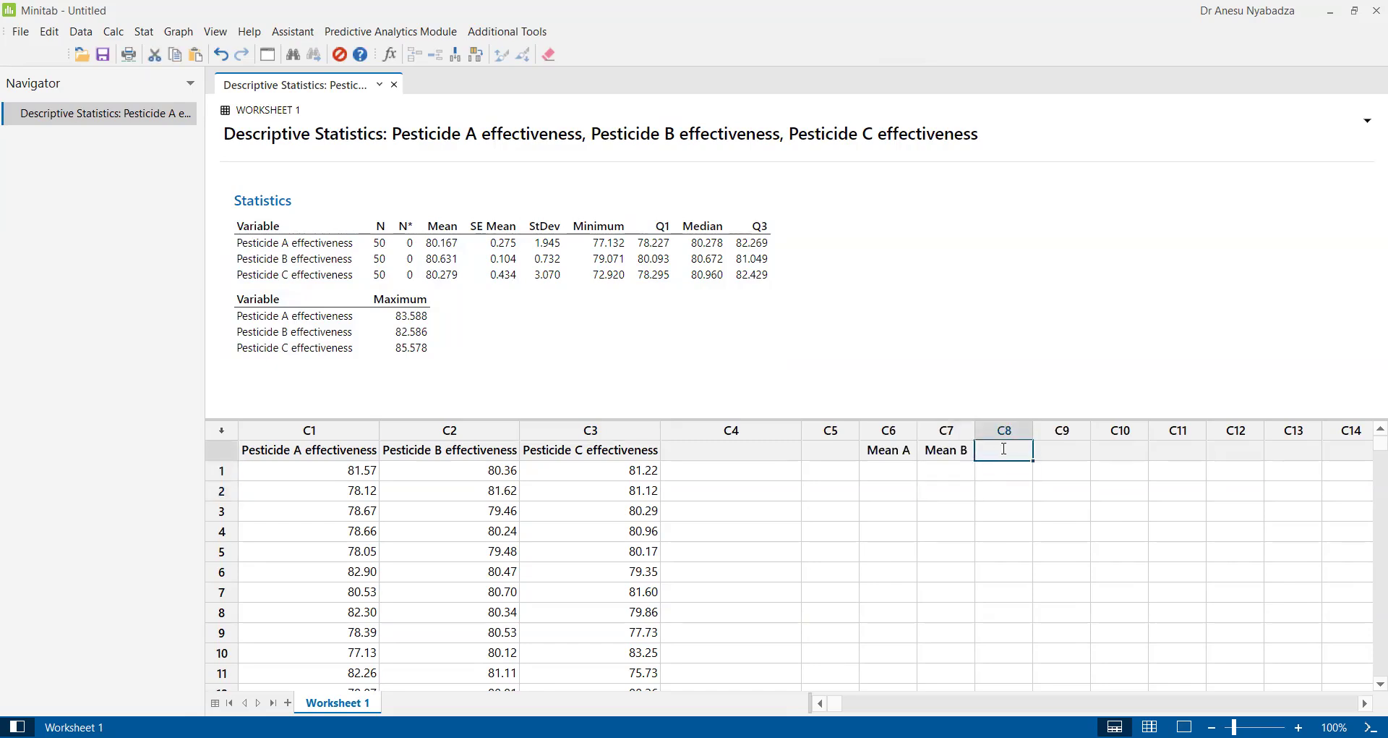
type("Mean C")
left_click(1052, 446)
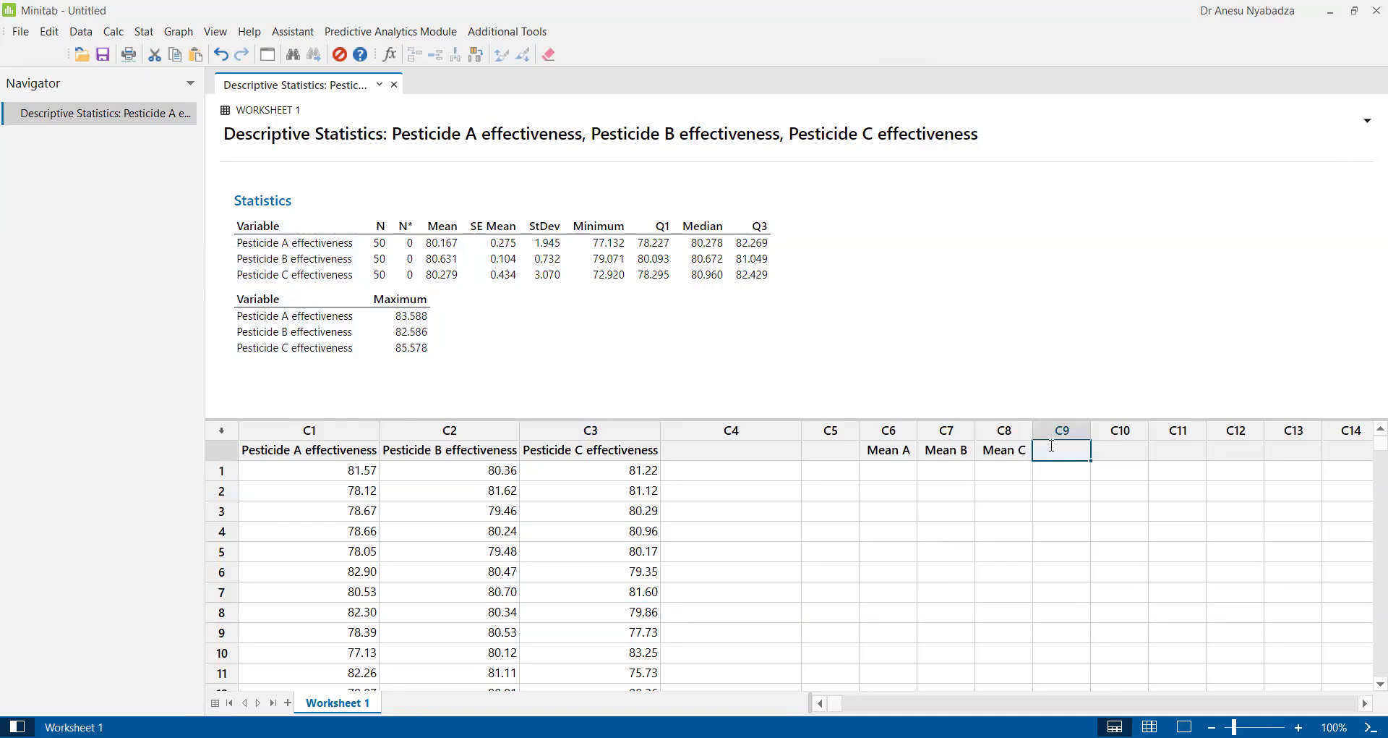
type("SD A")
left_click(937, 508)
left_click(885, 464)
left_click_drag(940, 444, 1022, 461)
left_click(881, 454)
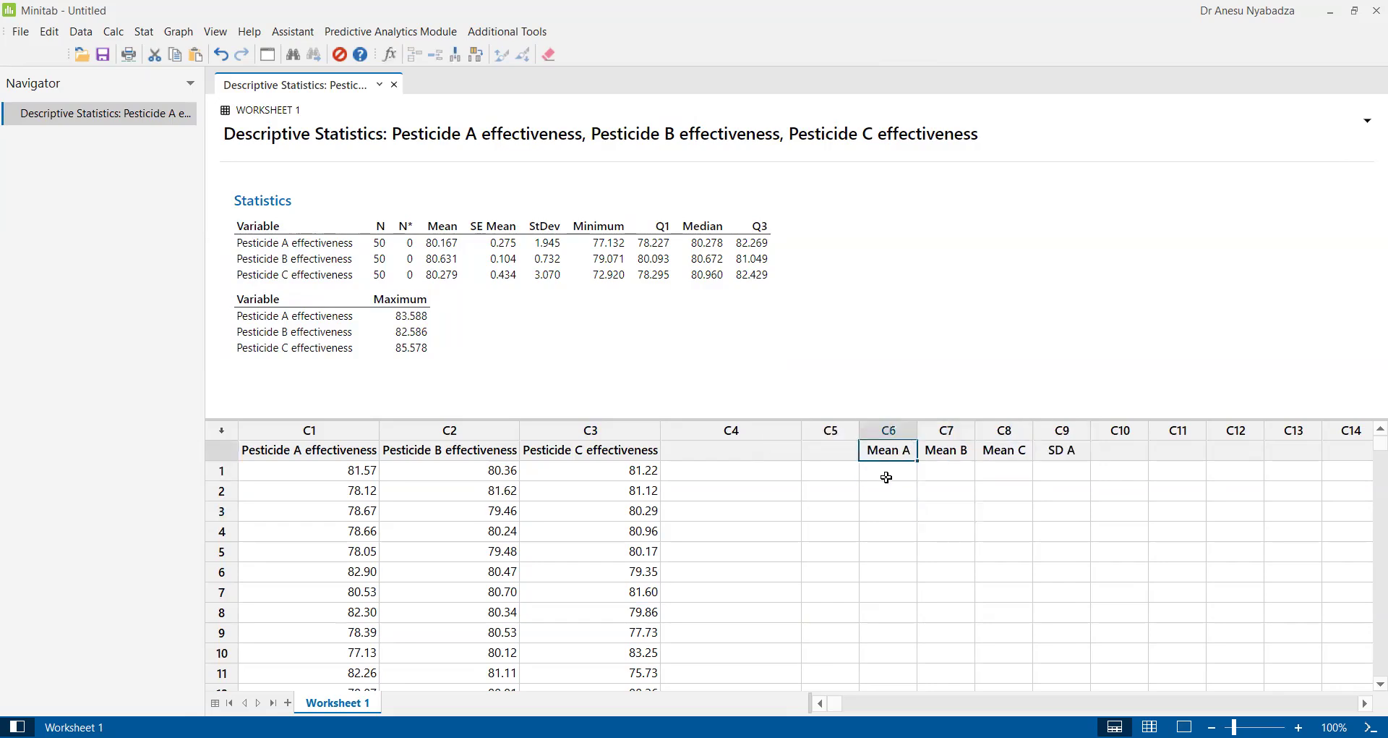
left_click(886, 475)
left_click(953, 472)
left_click(1011, 470)
left_click(1061, 470)
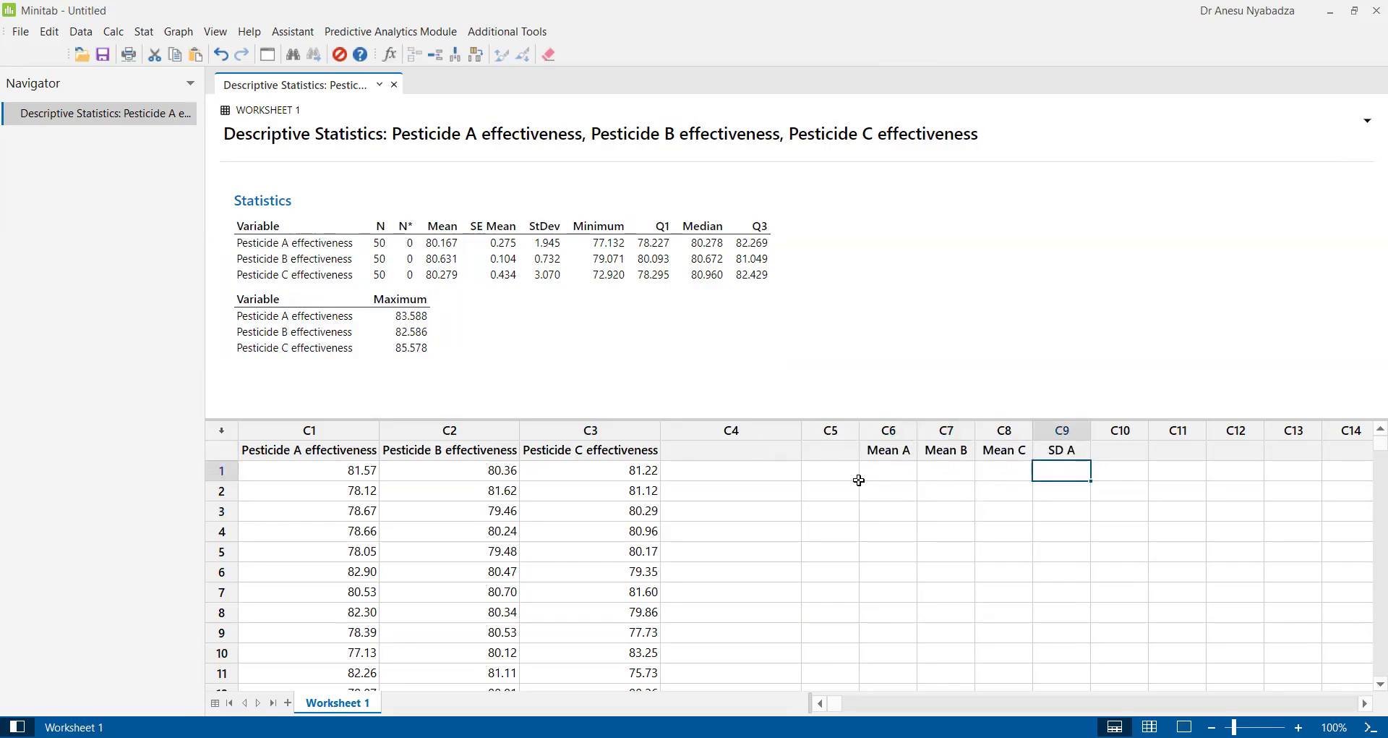
left_click(893, 474)
left_click(898, 454)
left_click_drag(940, 452, 1013, 461)
left_click(1011, 455)
left_click(899, 455)
Open the Calculator, set Mean A as the variable storing the result and clear the old expression
left_click(898, 470)
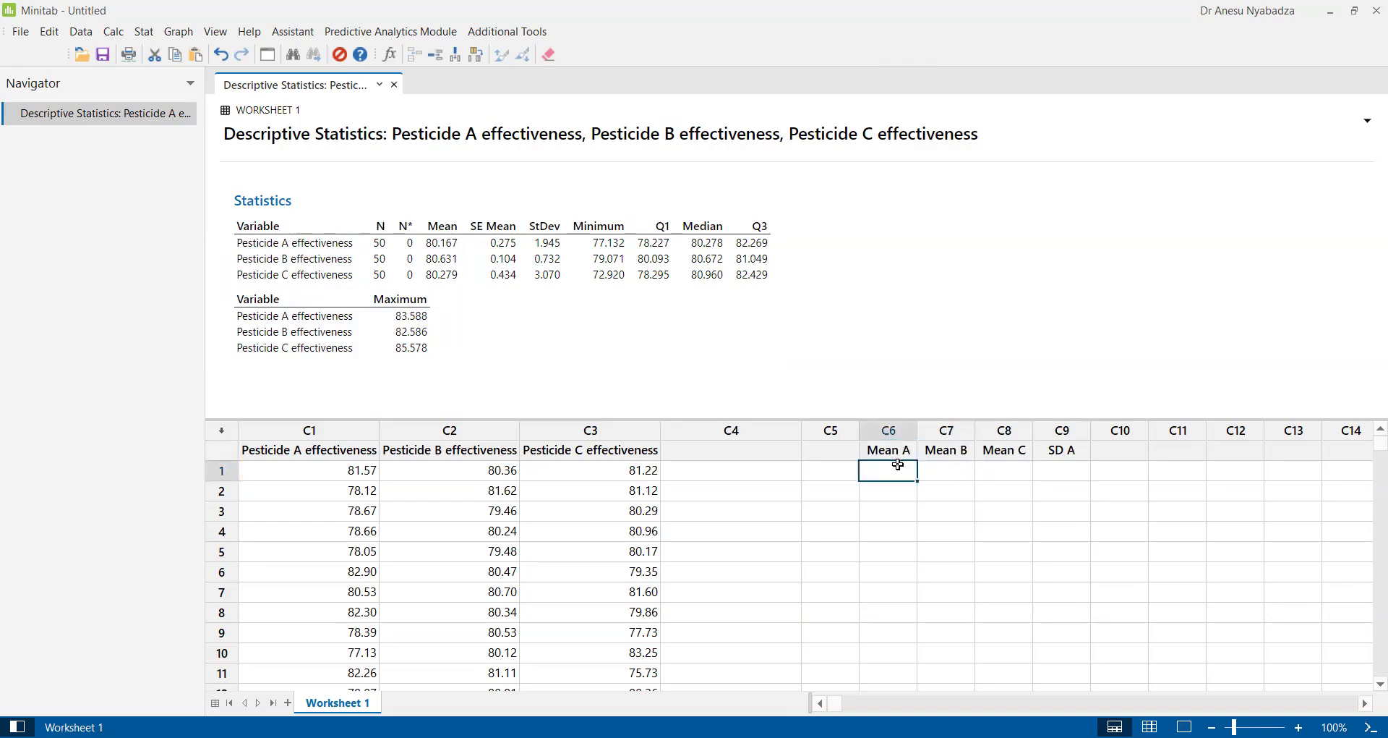
left_click(114, 32)
left_click(121, 52)
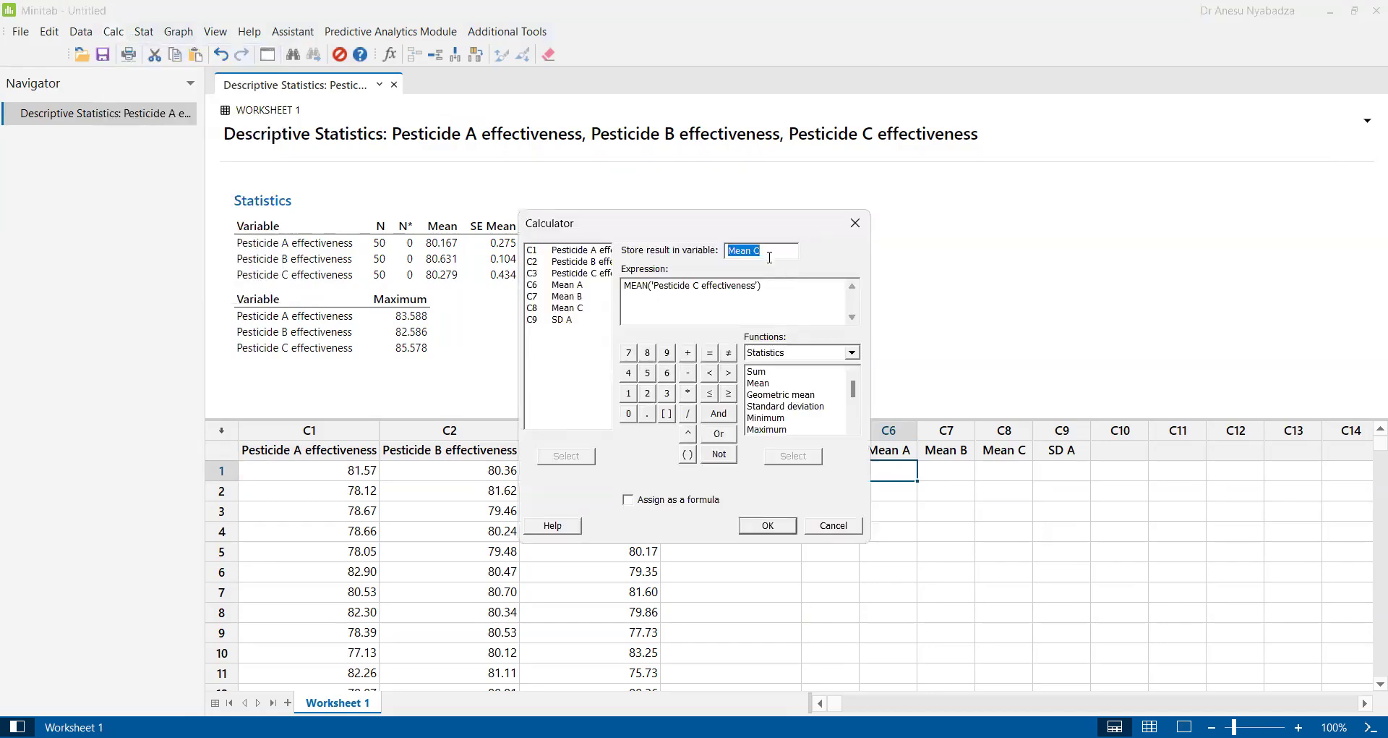
key("BackSpace")
type("Mean A")
key("Tab")
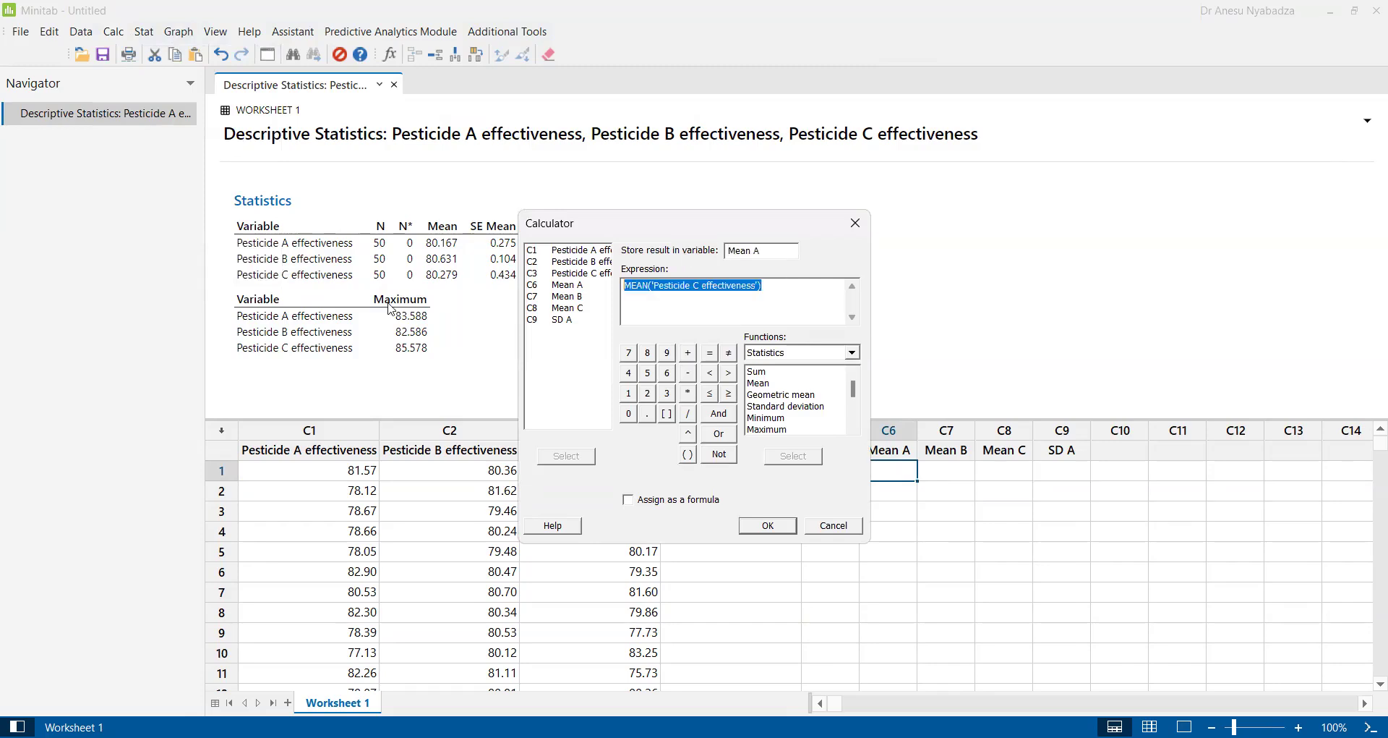
key("BackSpace")
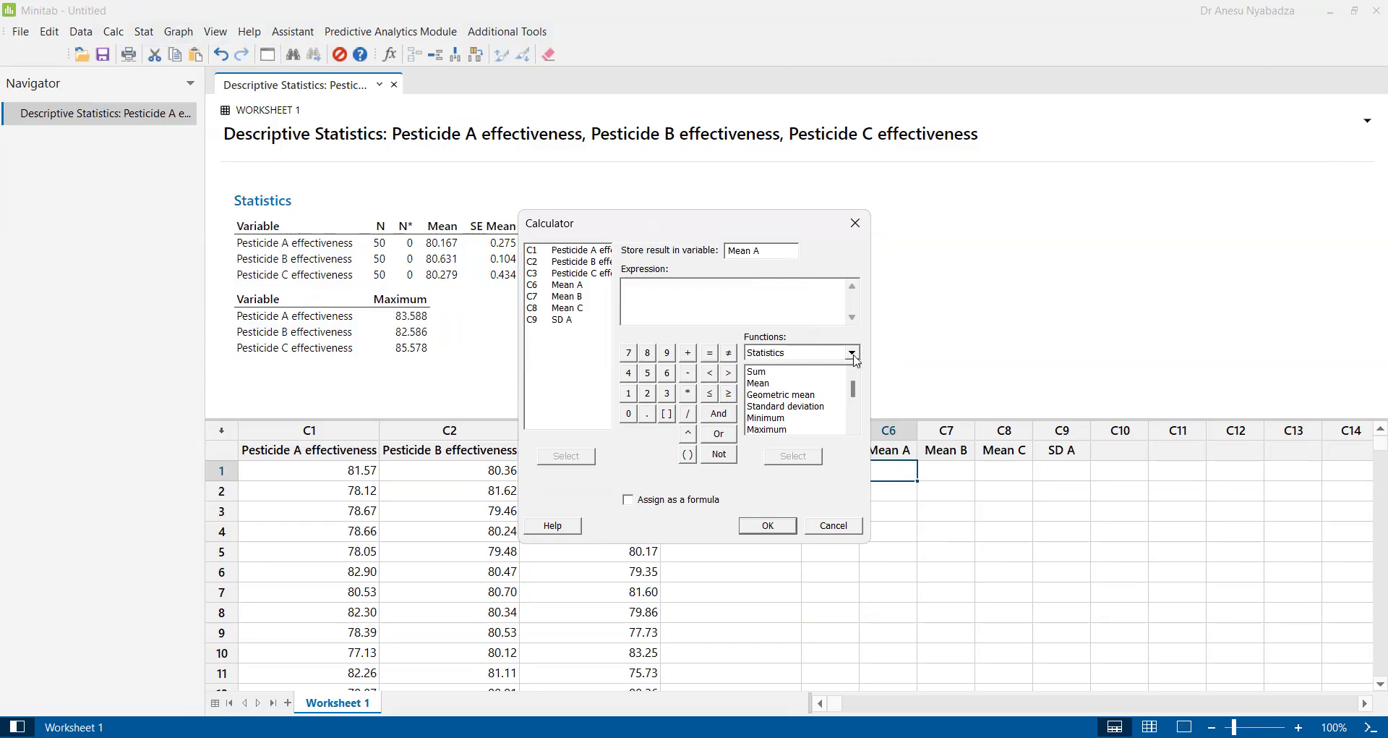
Calculate MEAN('Pesticide A effectiveness') using the Mean function from the Statistics category
left_click(854, 353)
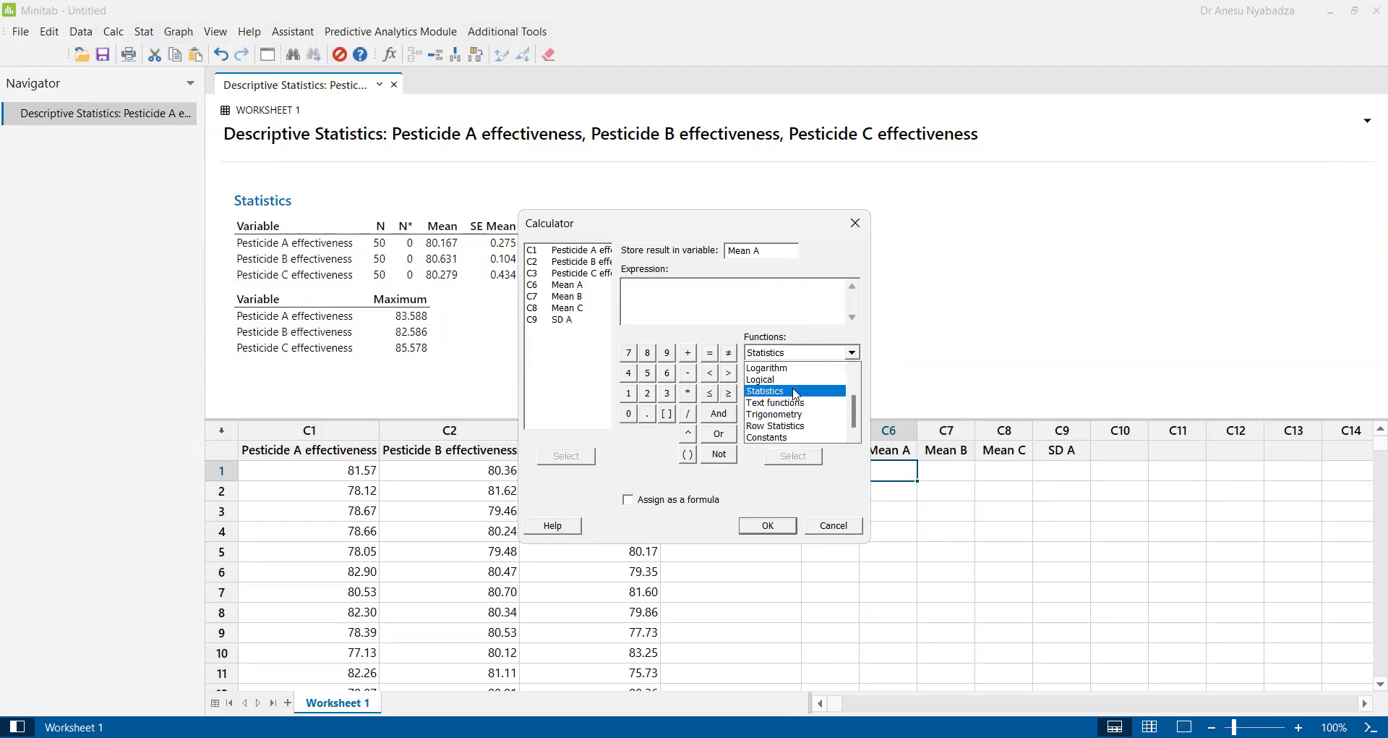
scroll(789, 398, "up", 2)
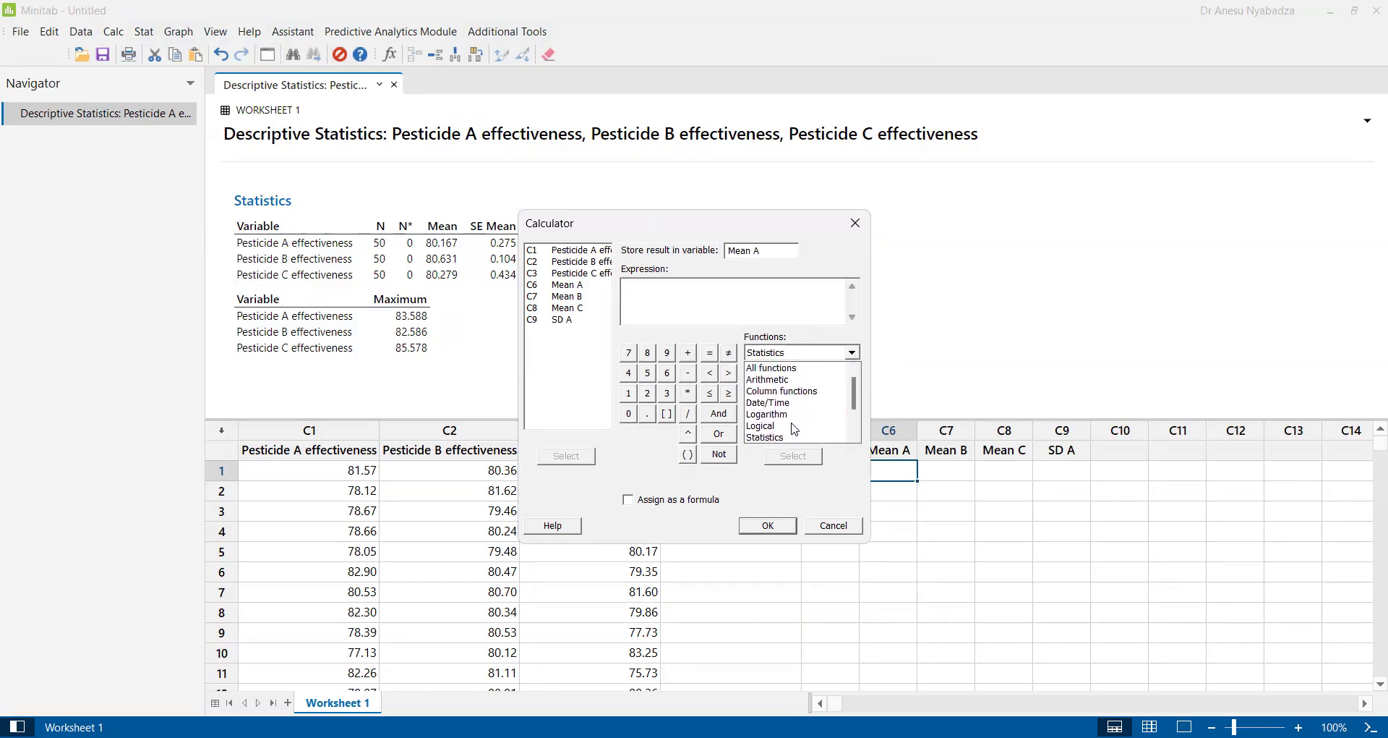
scroll(783, 393, "down", 2)
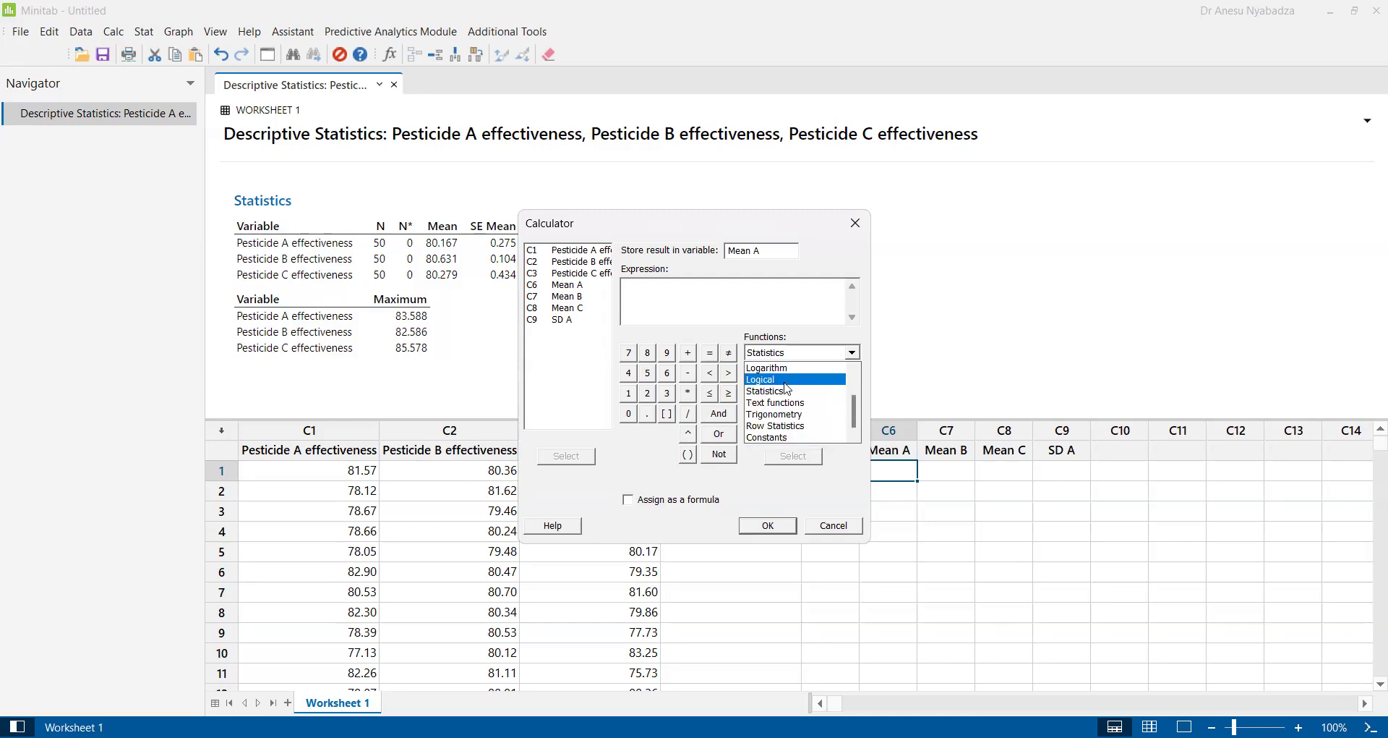
left_click(786, 399)
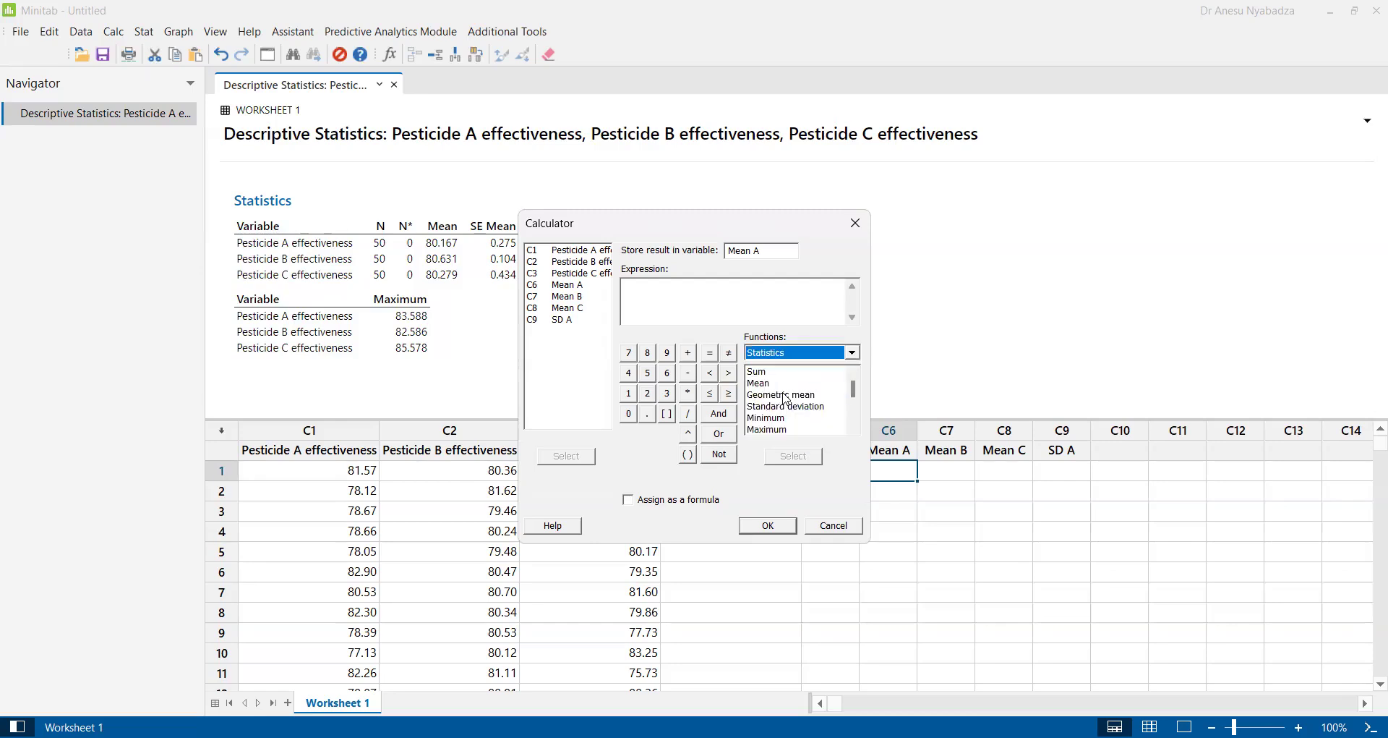
left_click(685, 295)
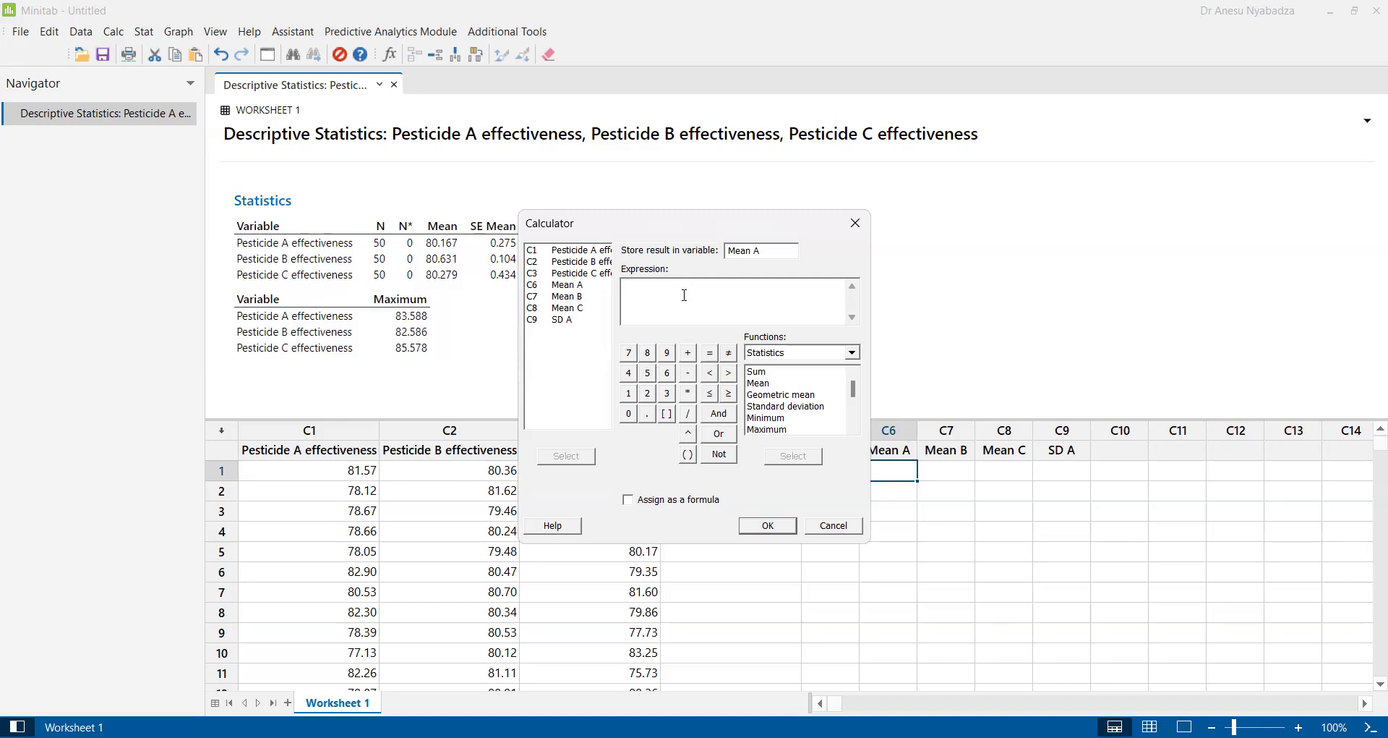
double_click(759, 384)
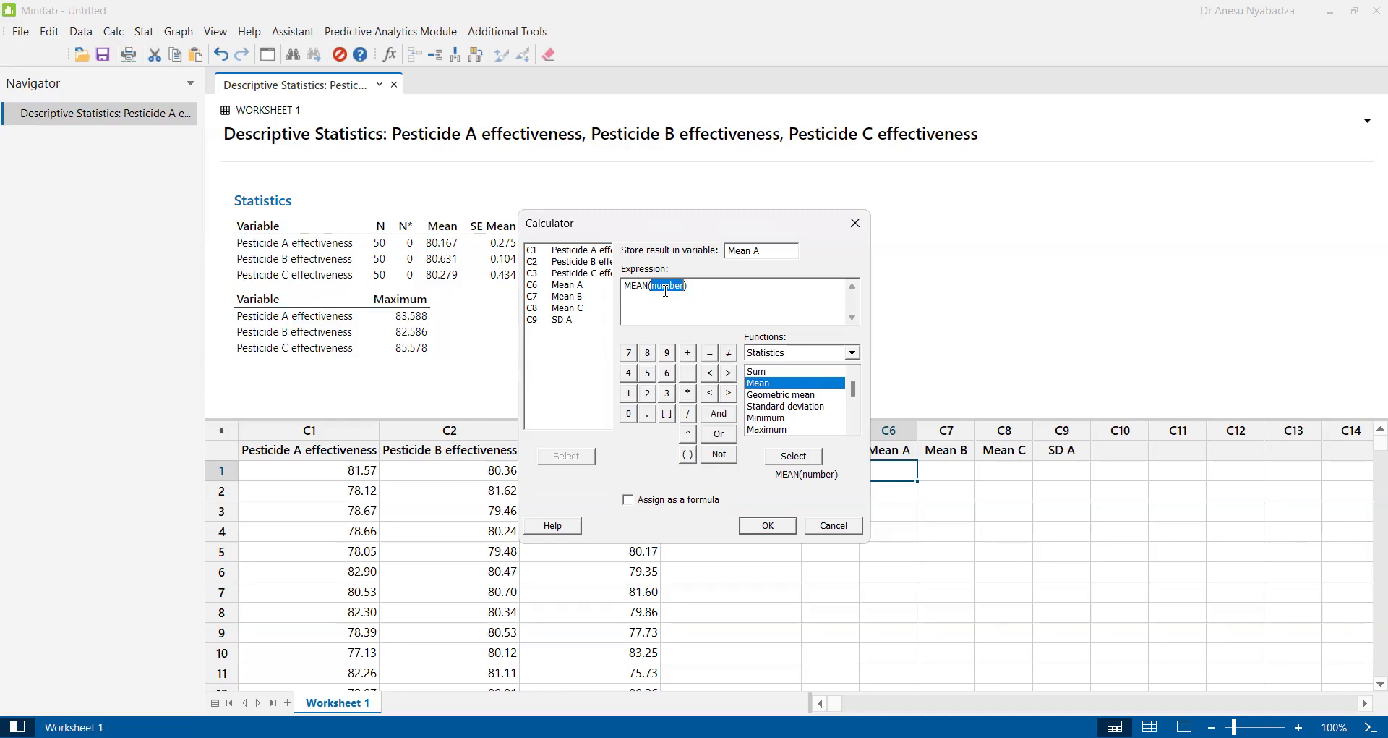
double_click(592, 250)
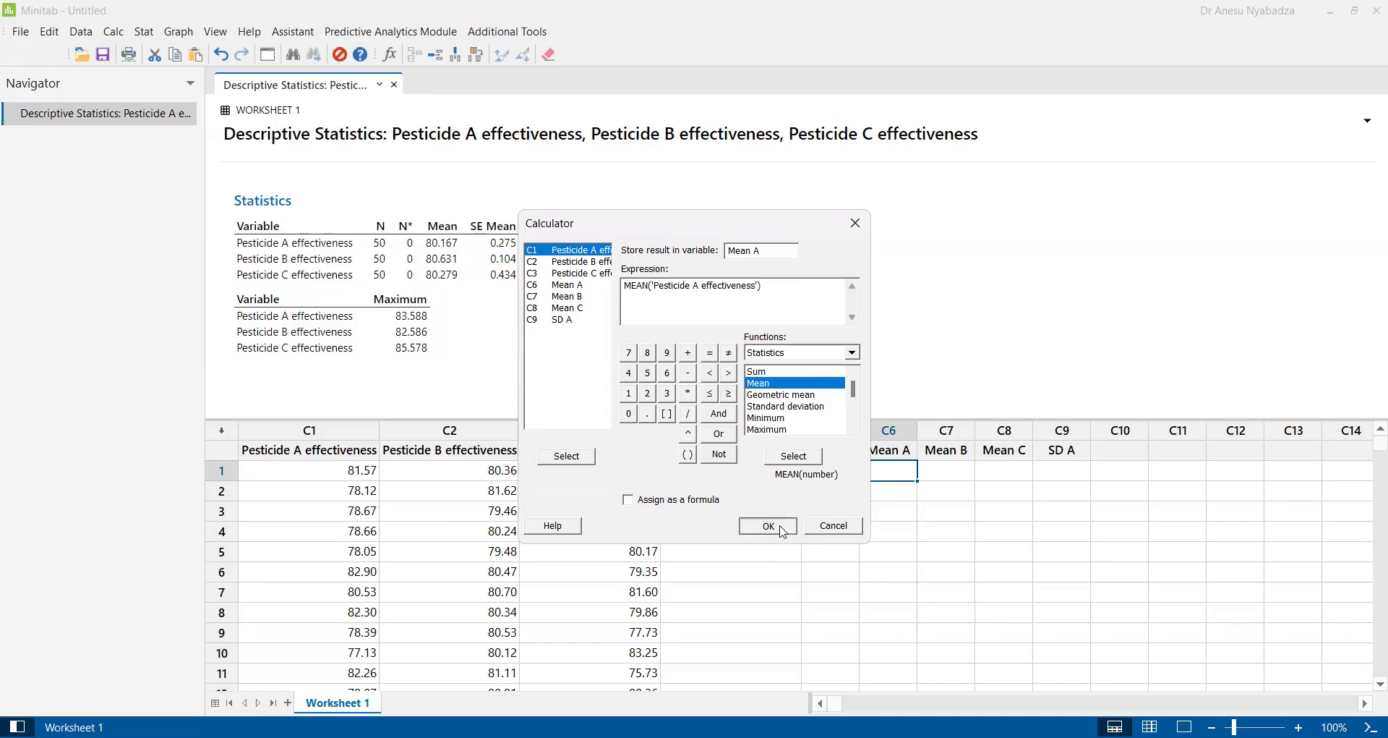
key("Return")
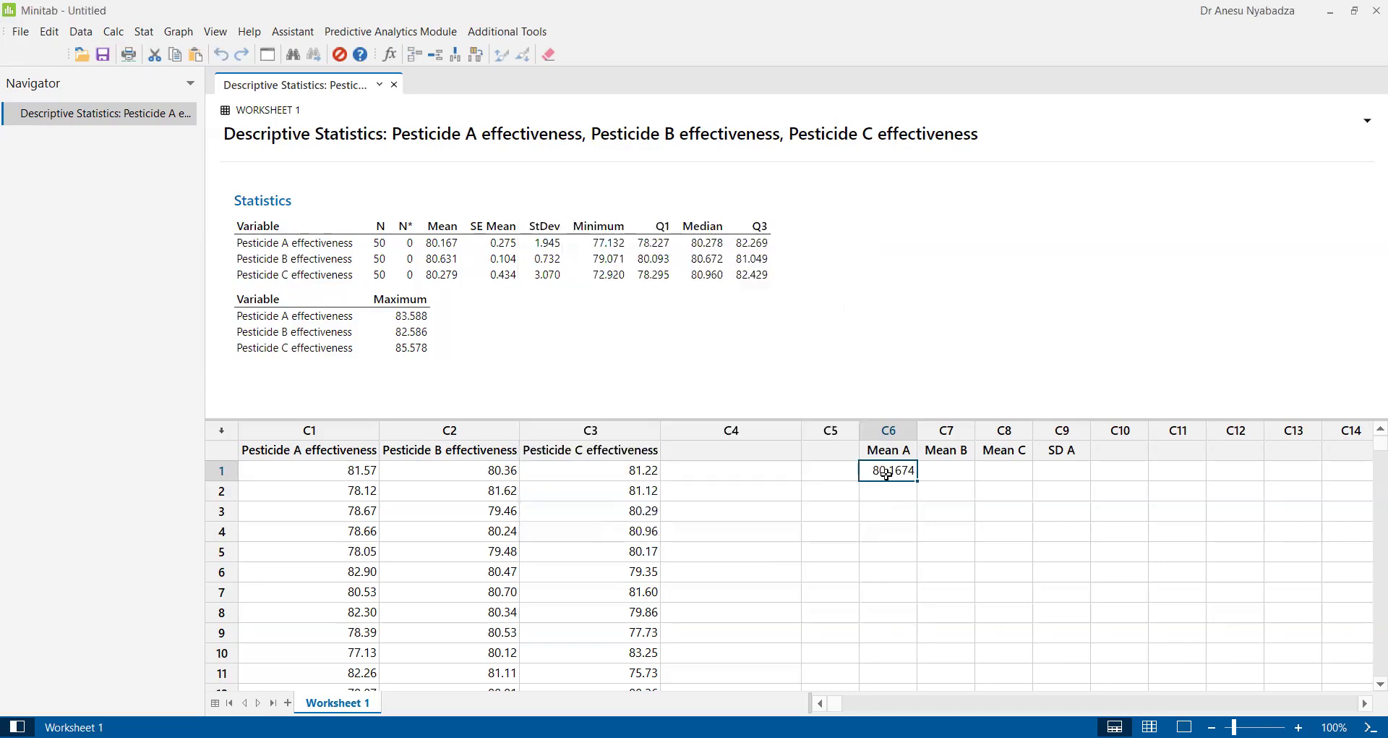
Calculate MEAN('Pesticide B effectiveness') with the Calculator and store the result in Mean B
left_click(949, 468)
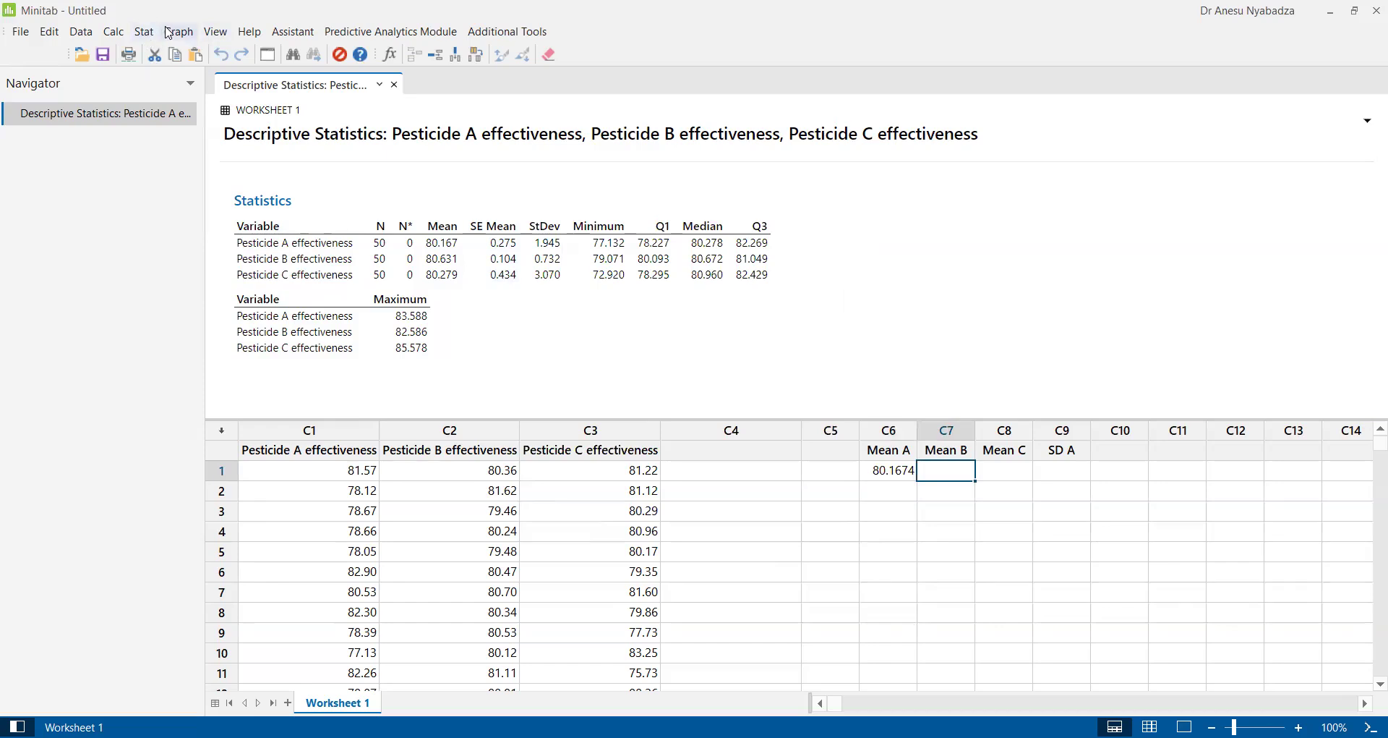
left_click(125, 33)
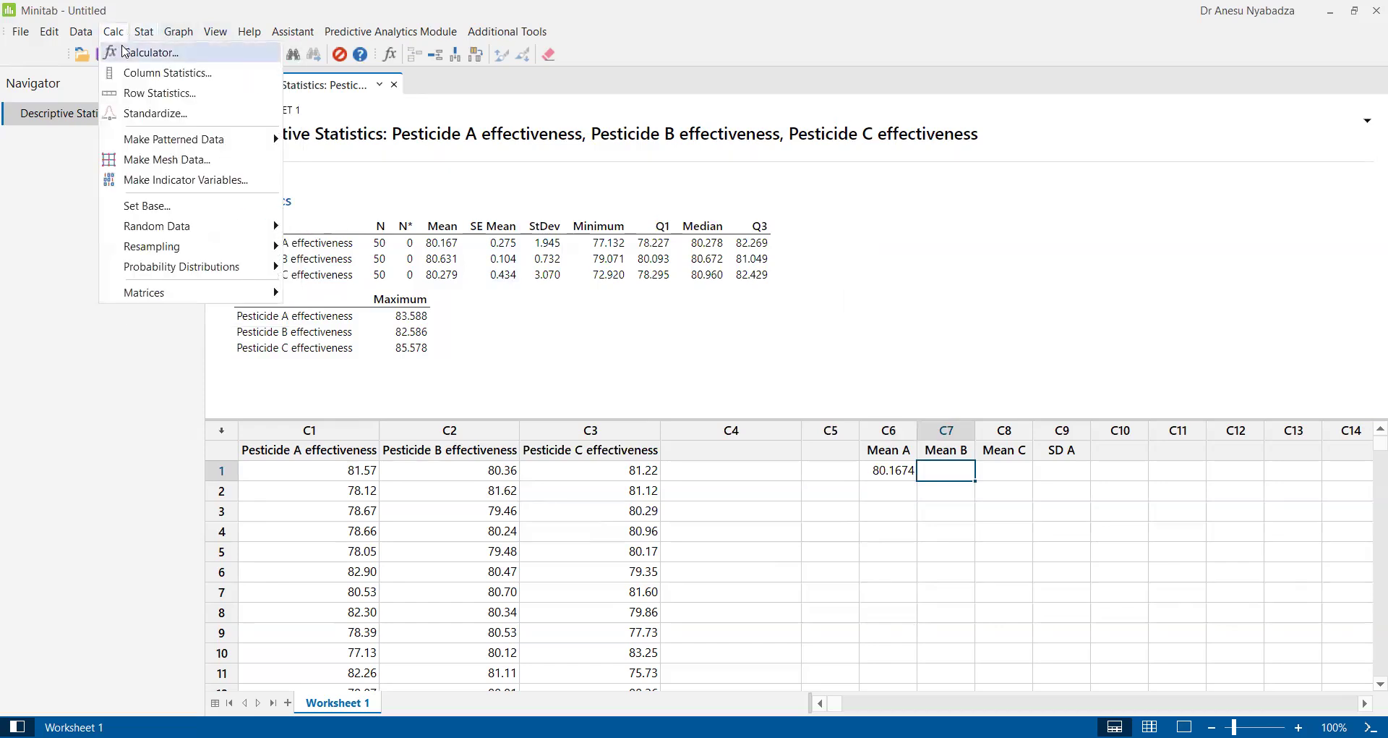
left_click(148, 53)
left_click(778, 251)
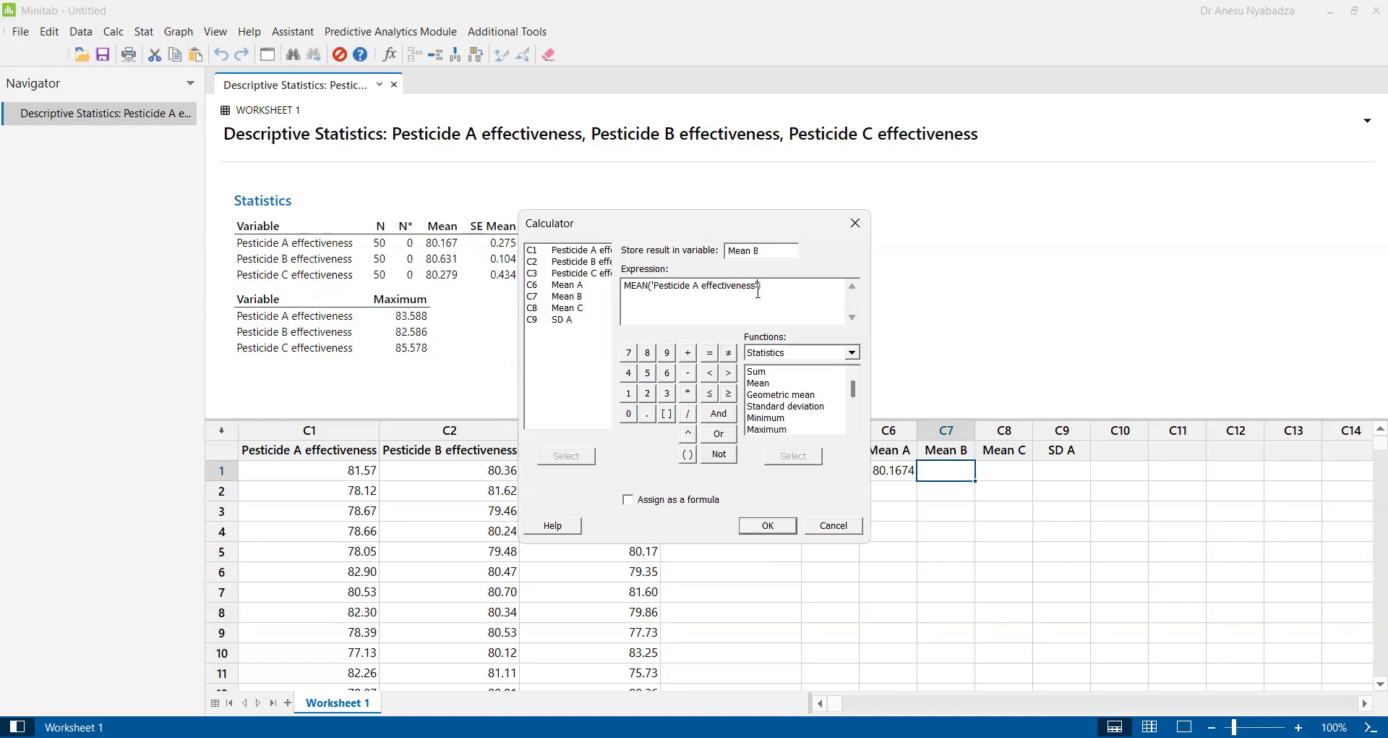
key("BackSpace")
key("BackSpace")
key("BackSpace")
key("BackSpace")
key("BackSpace")
key("BackSpace")
key("BackSpace")
key("BackSpace")
key("BackSpace")
key("BackSpace")
key("BackSpace")
key("BackSpace")
key("BackSpace")
key("BackSpace")
key("BackSpace")
key("BackSpace")
key("BackSpace")
key("BackSpace")
key("BackSpace")
key("BackSpace")
double_click(569, 265)
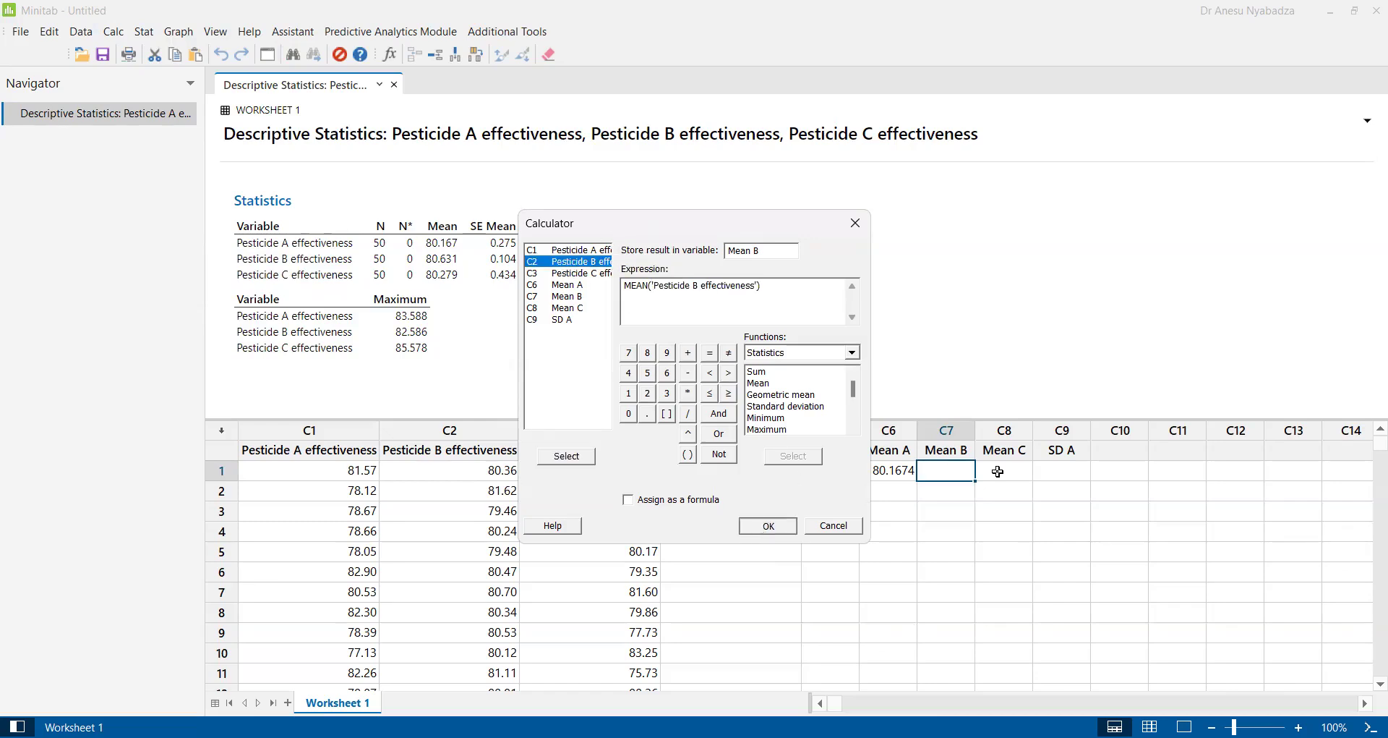
key("Return")
Calculate MEAN('Pesticide C effectiveness') with the Calculator and store the result in Mean C
left_click(144, 31)
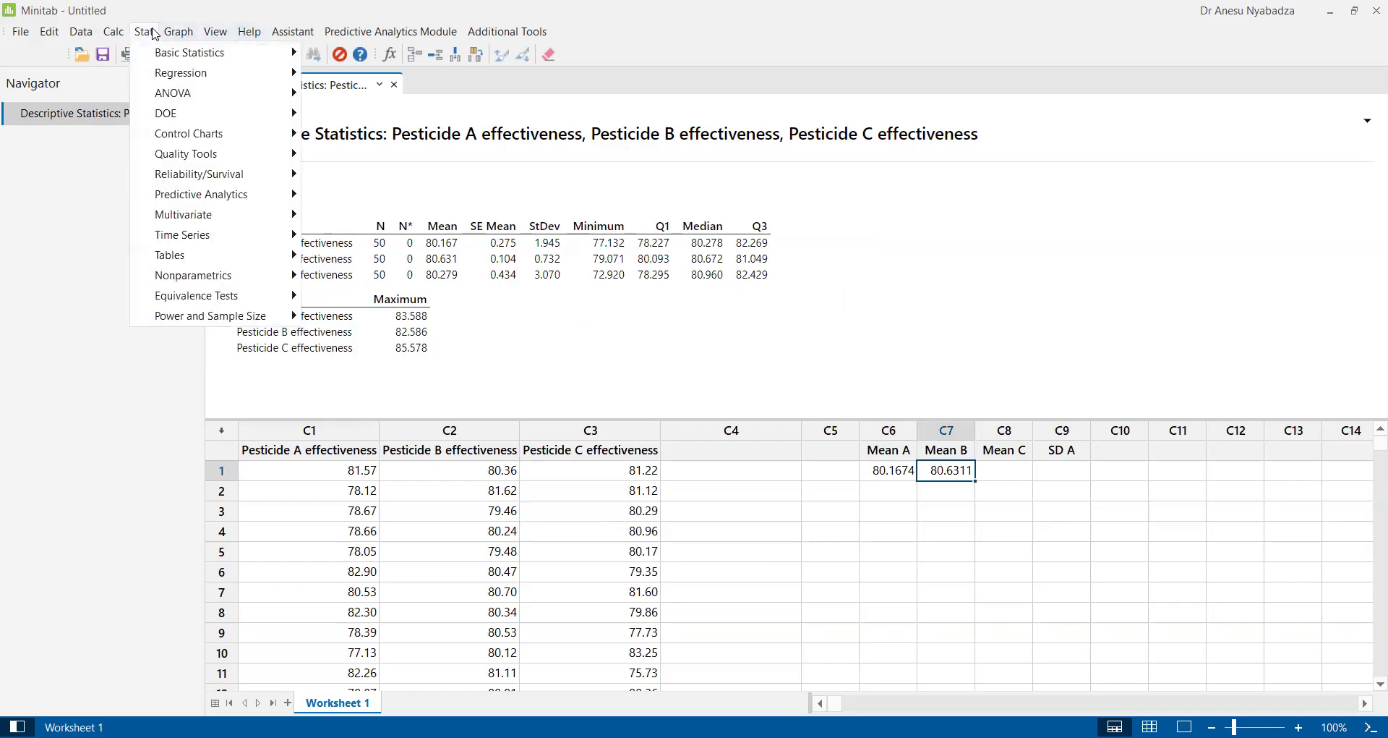
left_click(113, 31)
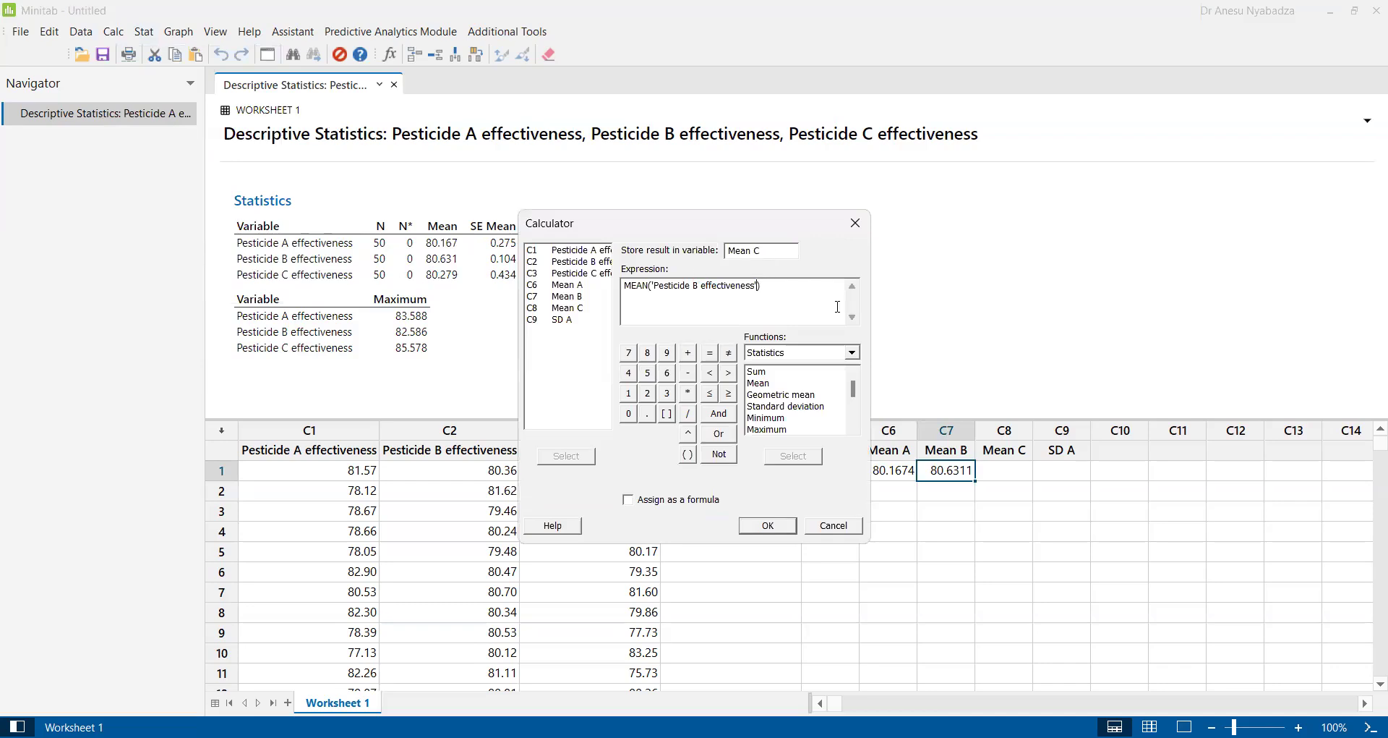
key("BackSpace")
key("BackSpace")
key("BackSpace")
key("BackSpace")
key("BackSpace")
key("BackSpace")
key("BackSpace")
key("BackSpace")
key("BackSpace")
key("BackSpace")
key("BackSpace")
key("BackSpace")
key("BackSpace")
key("BackSpace")
key("BackSpace")
key("BackSpace")
key("BackSpace")
key("BackSpace")
key("BackSpace")
key("BackSpace")
double_click(578, 273)
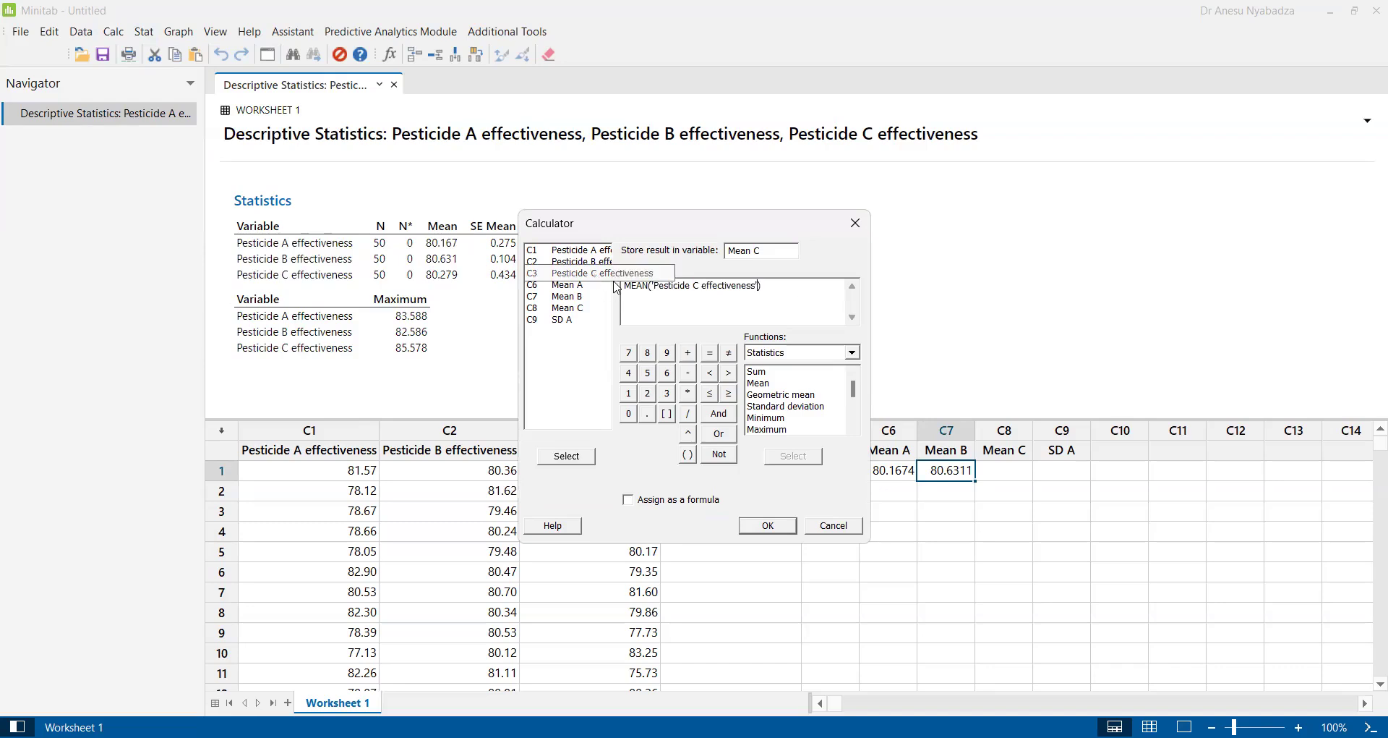
left_click(768, 526)
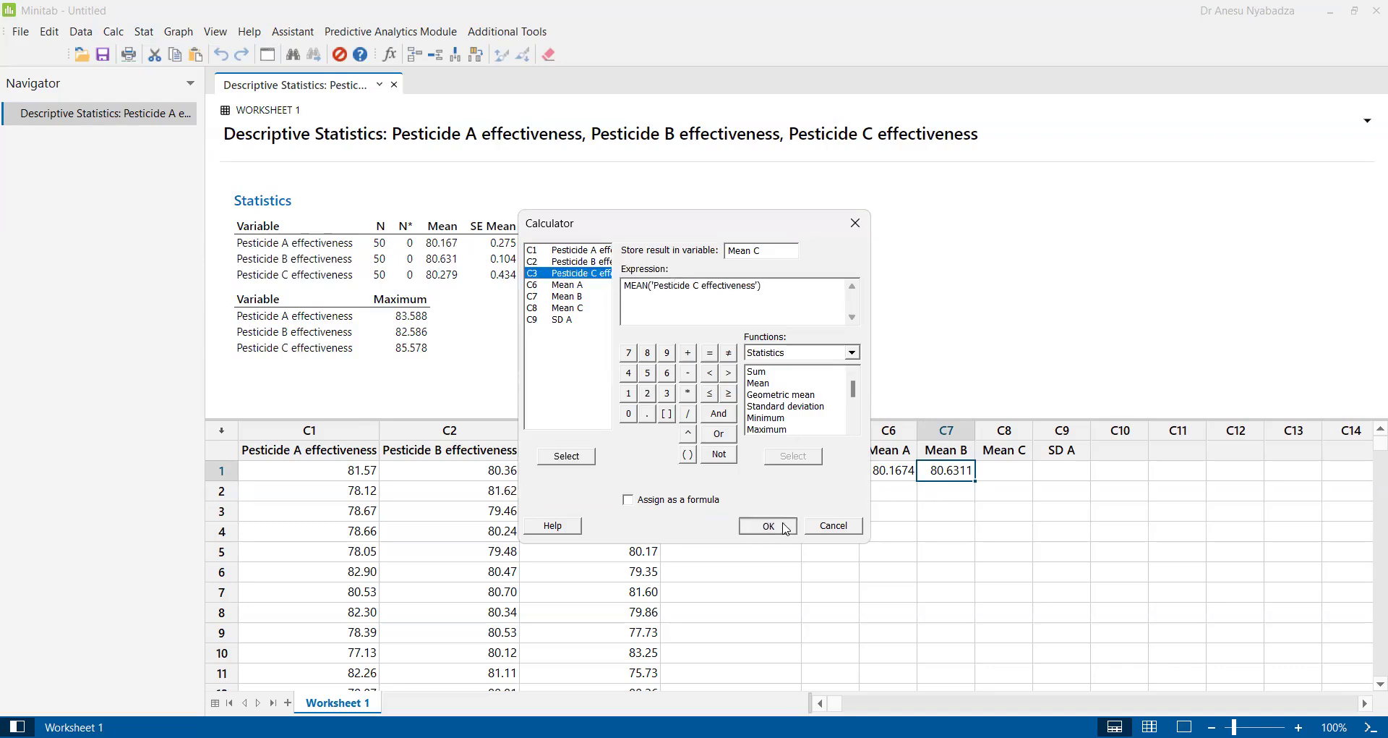
Calculate STDEV('Pesticide A effectiveness') with the Calculator's Standard deviation function and store the result in SD A
left_click(1049, 449)
left_click(144, 32)
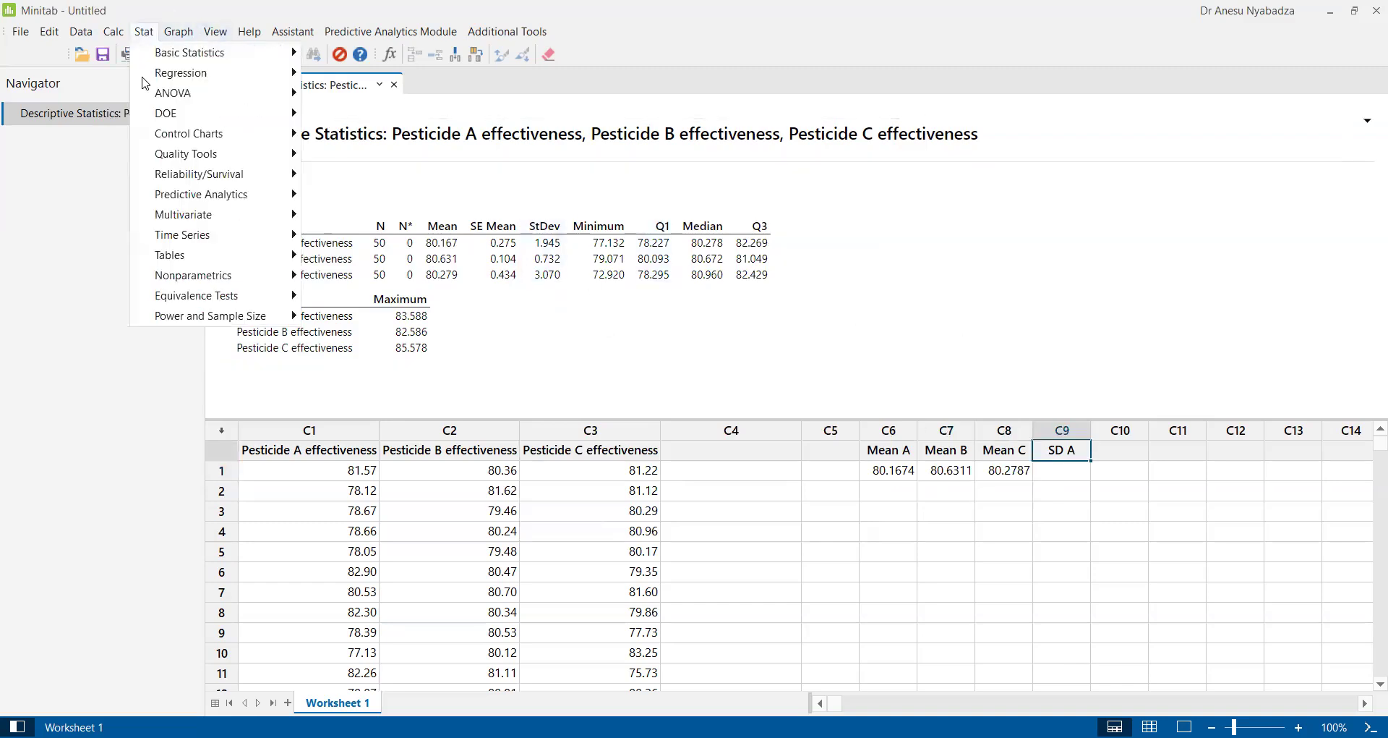
mouse_move(162, 57)
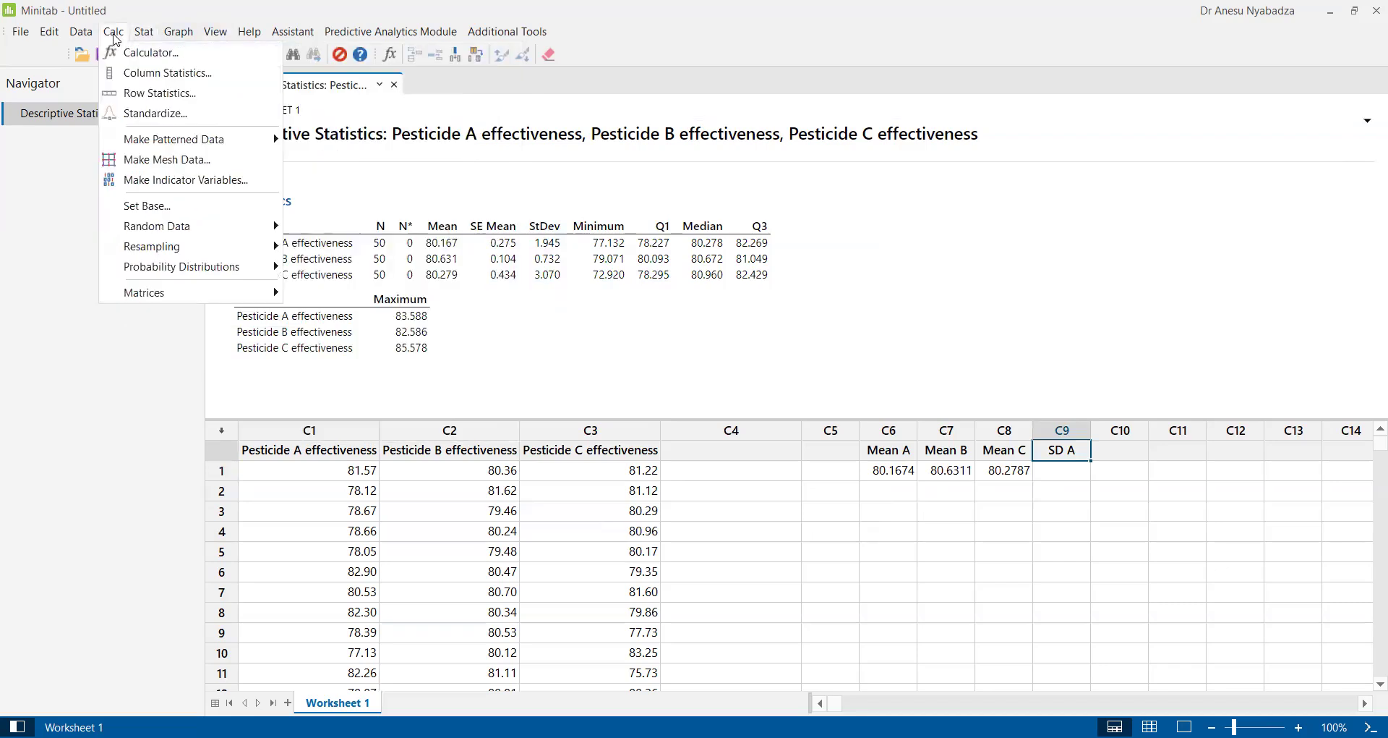
left_click(110, 47)
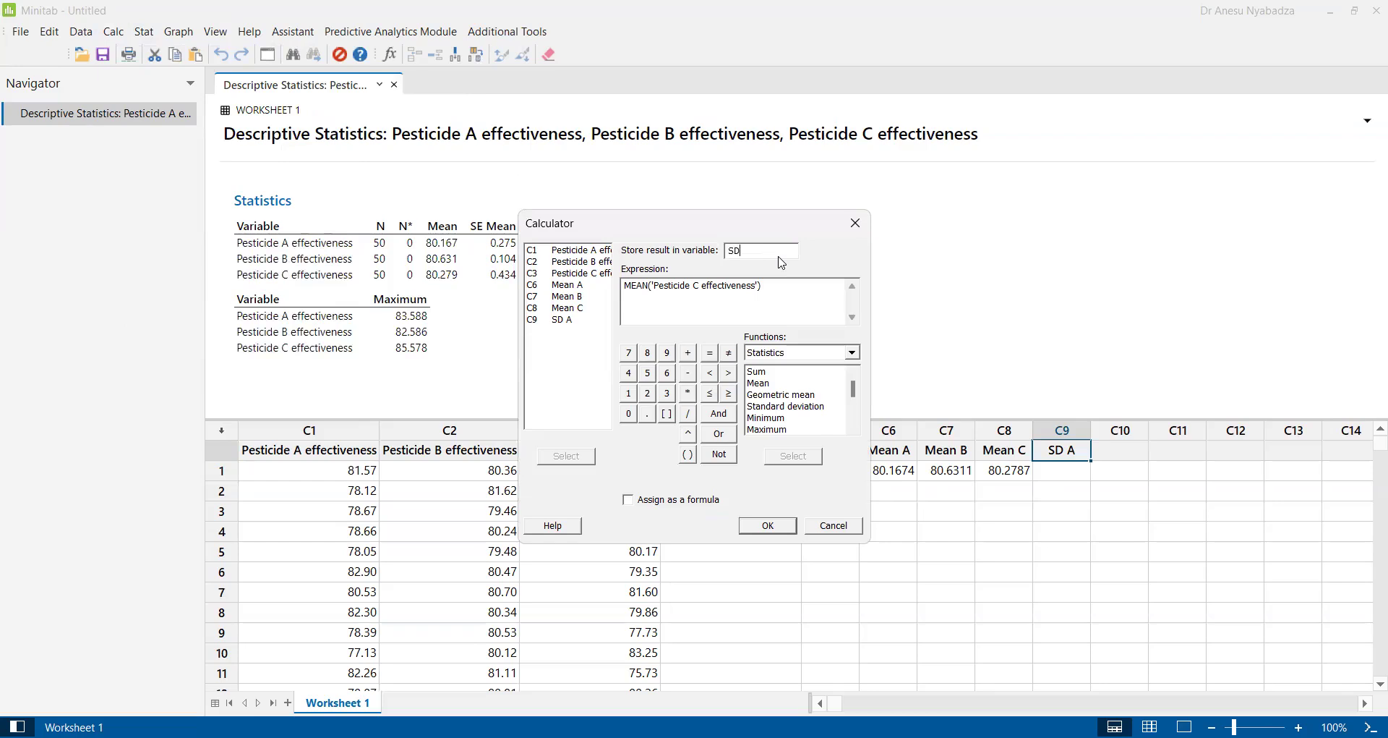
type("A")
key("Tab")
key("BackSpace")
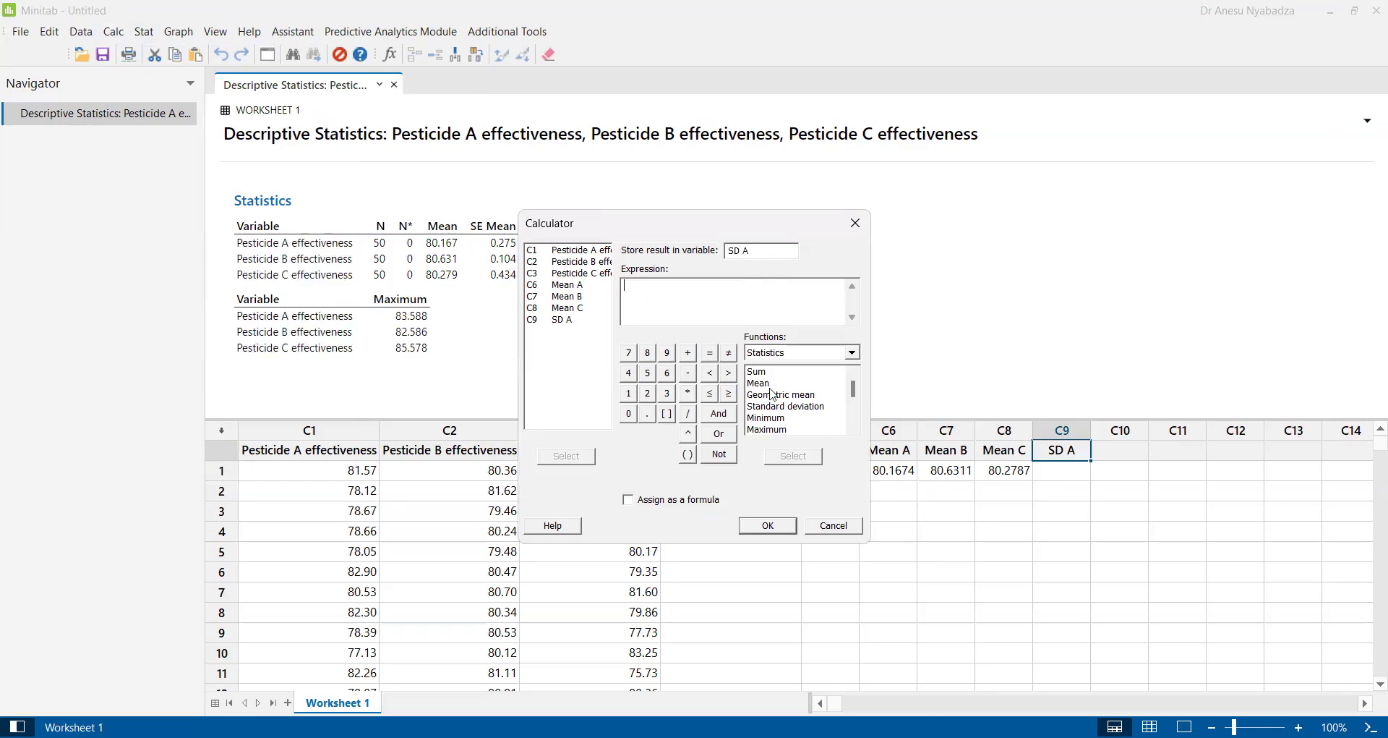
double_click(803, 407)
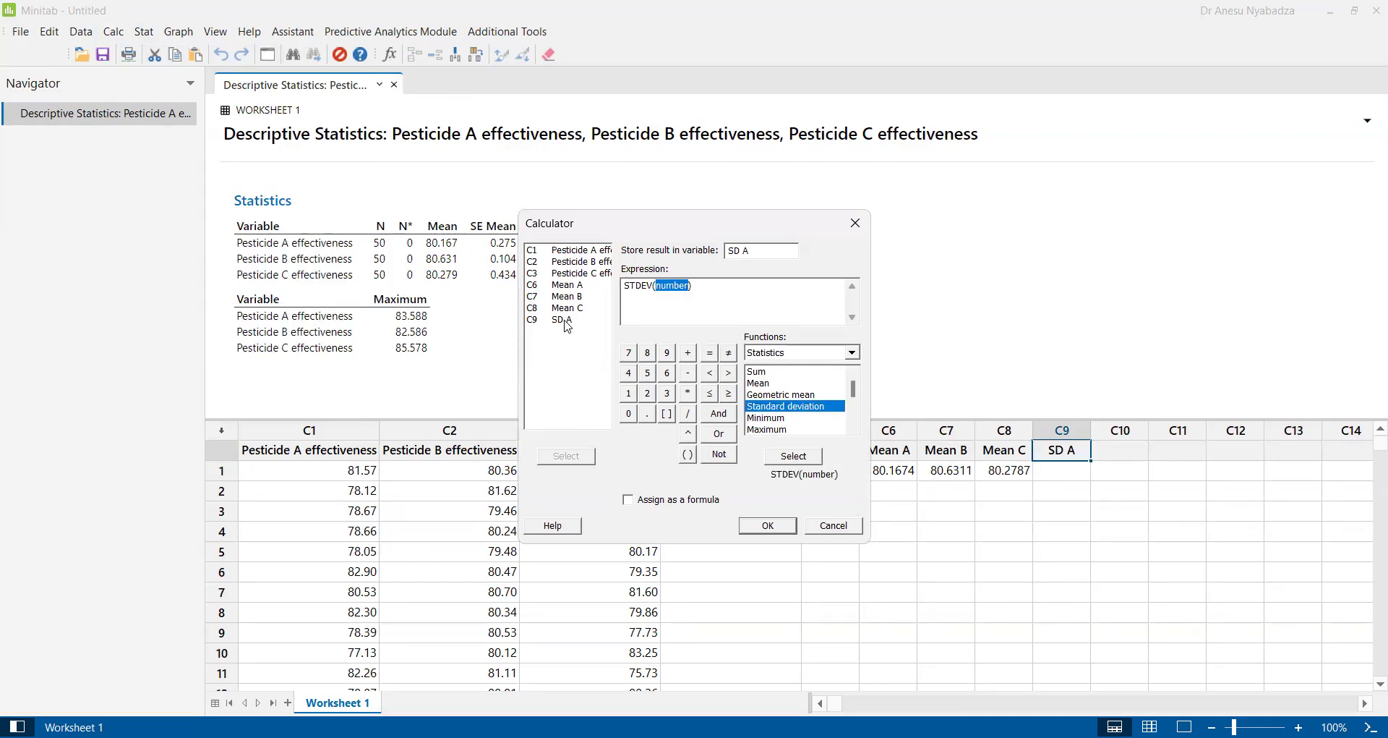
double_click(575, 249)
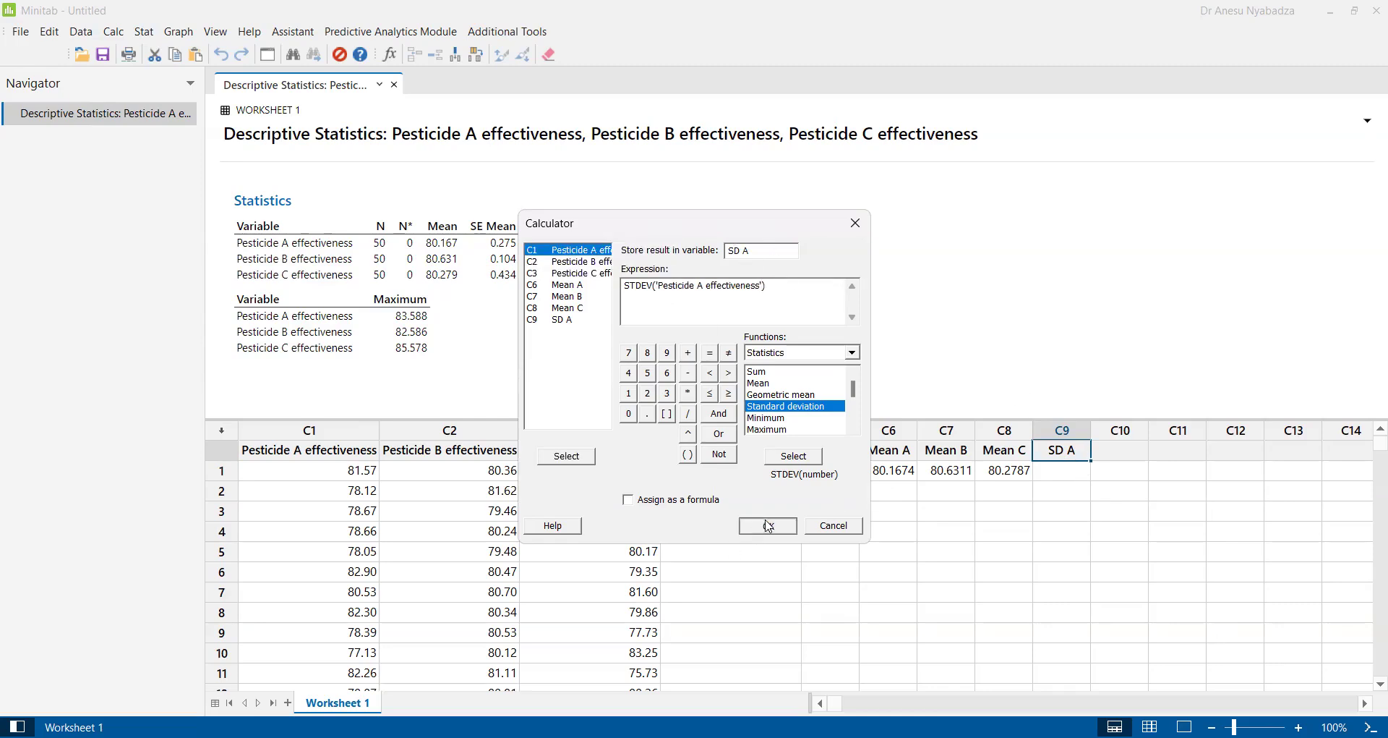
left_click(769, 526)
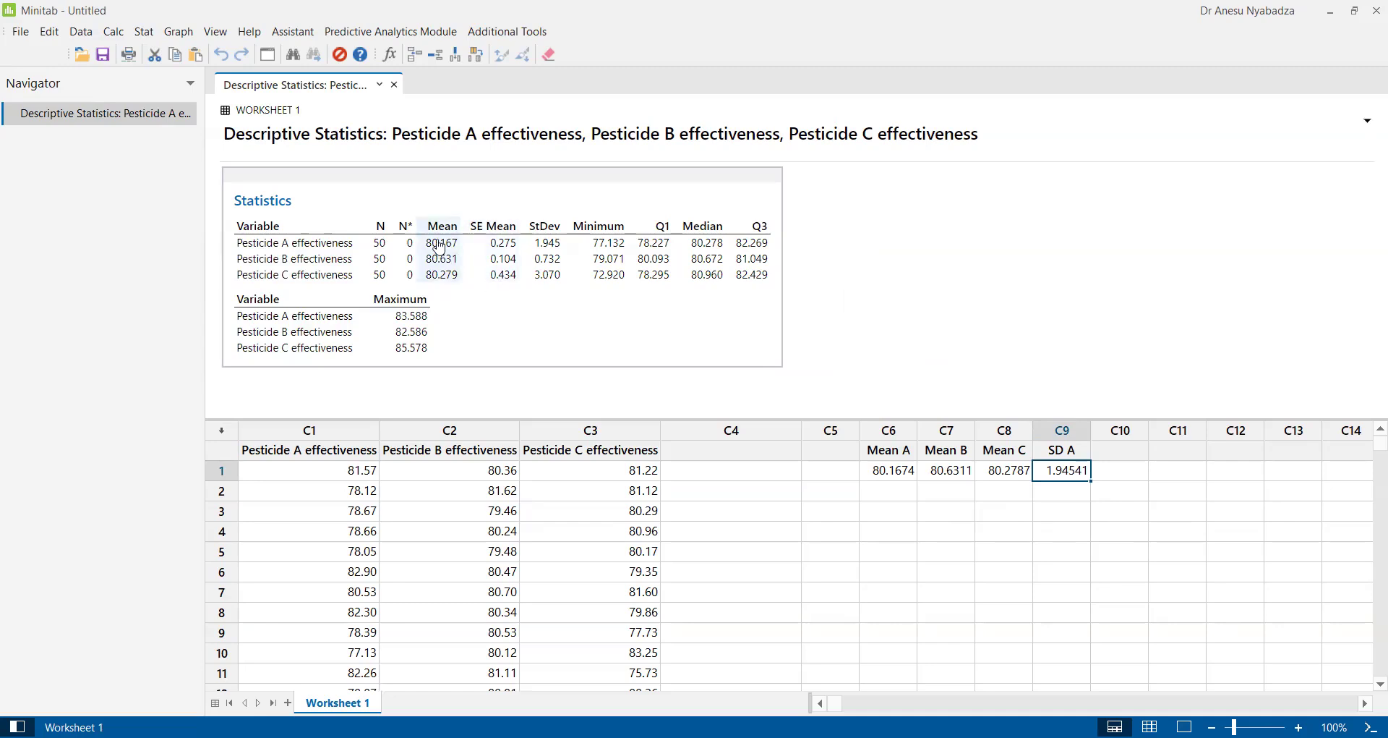
Compare the calculated Mean A, Mean B, Mean C and SD A values with the descriptive statistics table
left_click(905, 472)
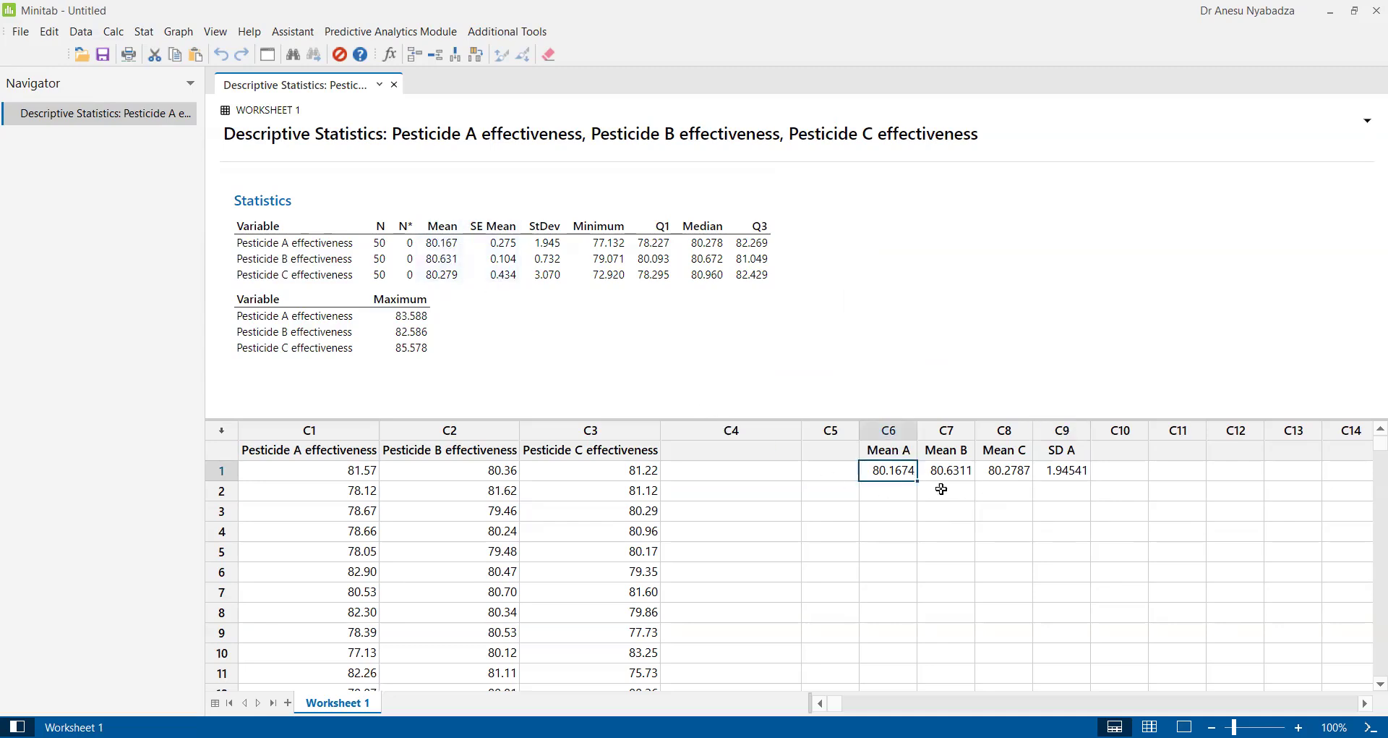
left_click(1009, 468)
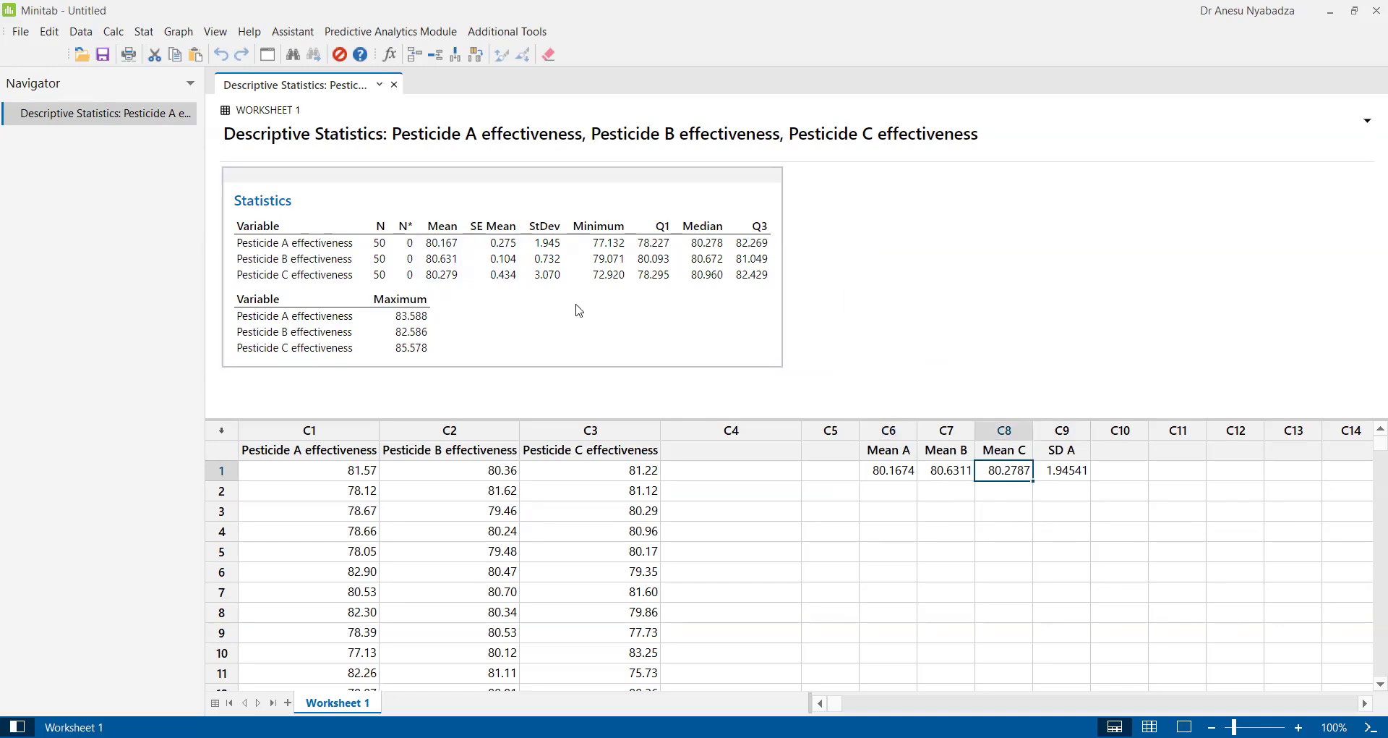
left_click(1077, 483)
left_click(1063, 472)
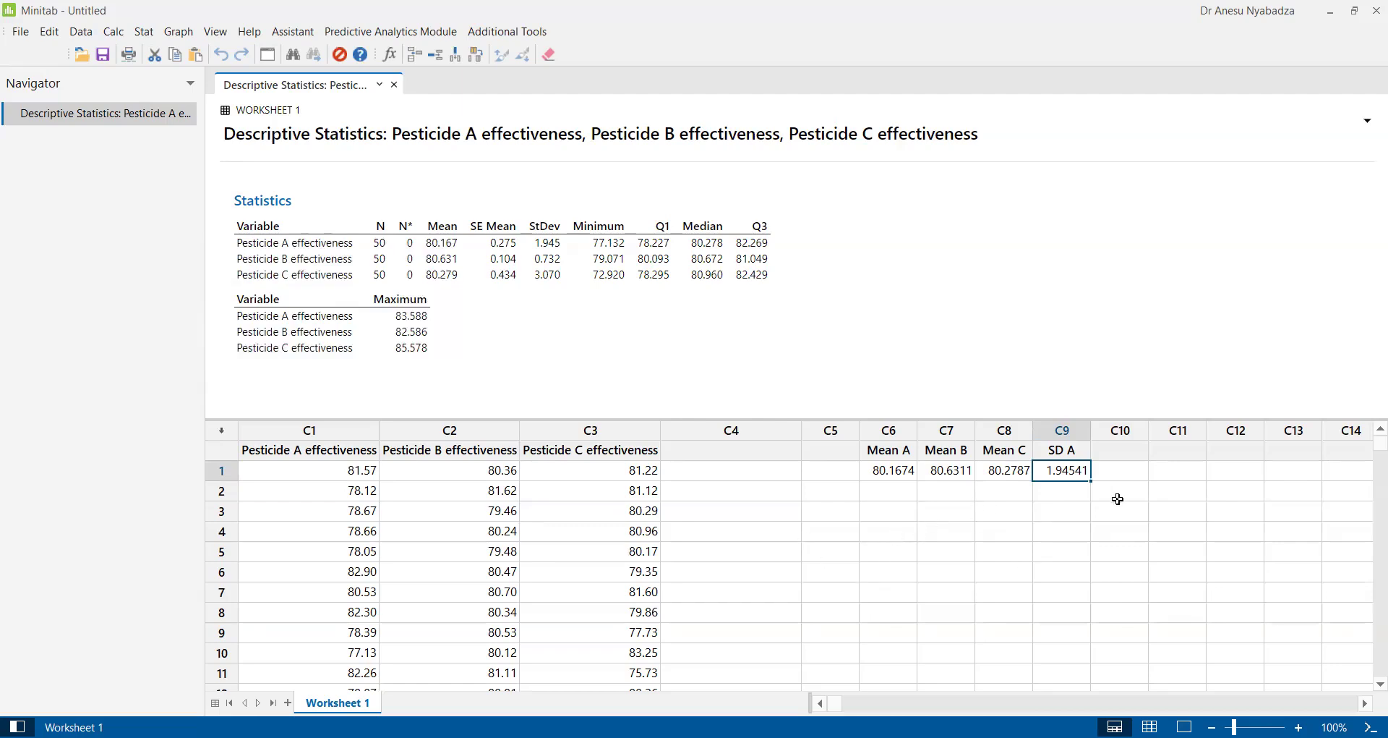
left_click(1107, 464)
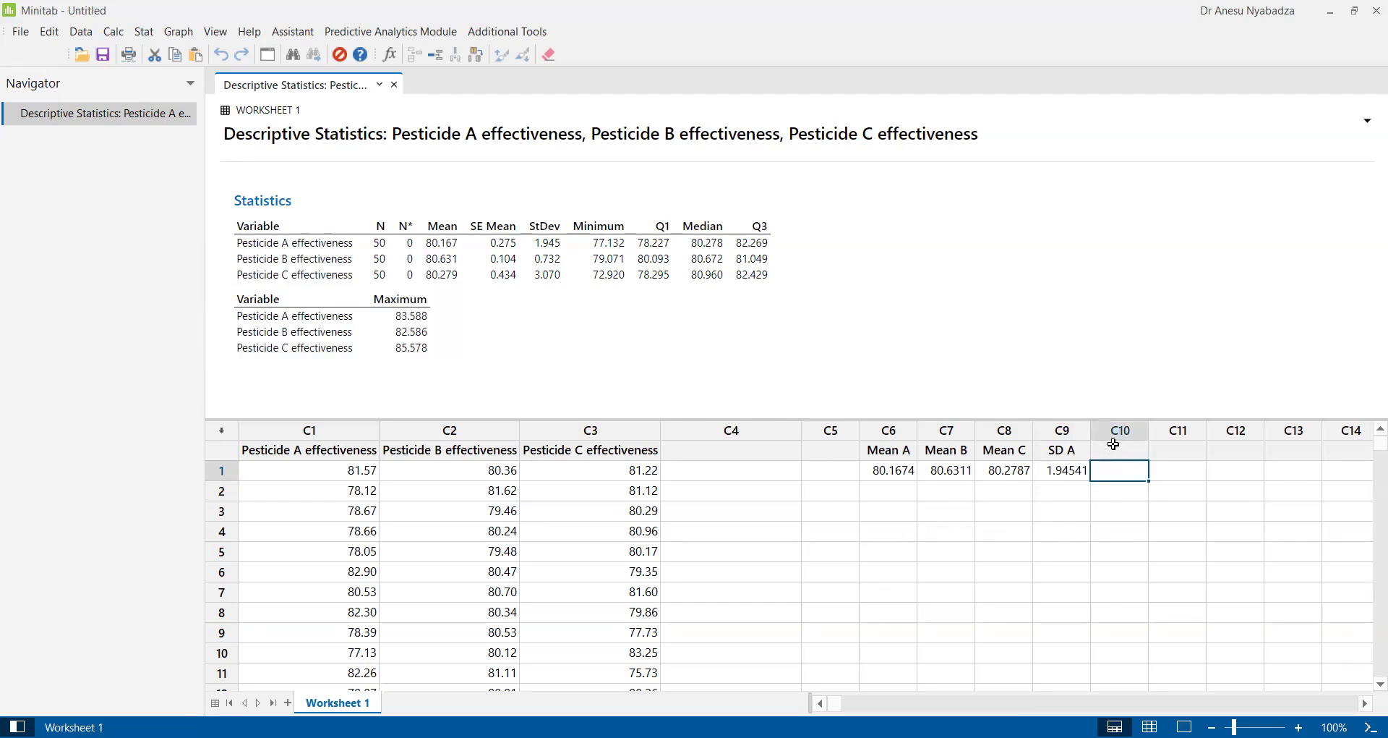
left_click(1169, 453)
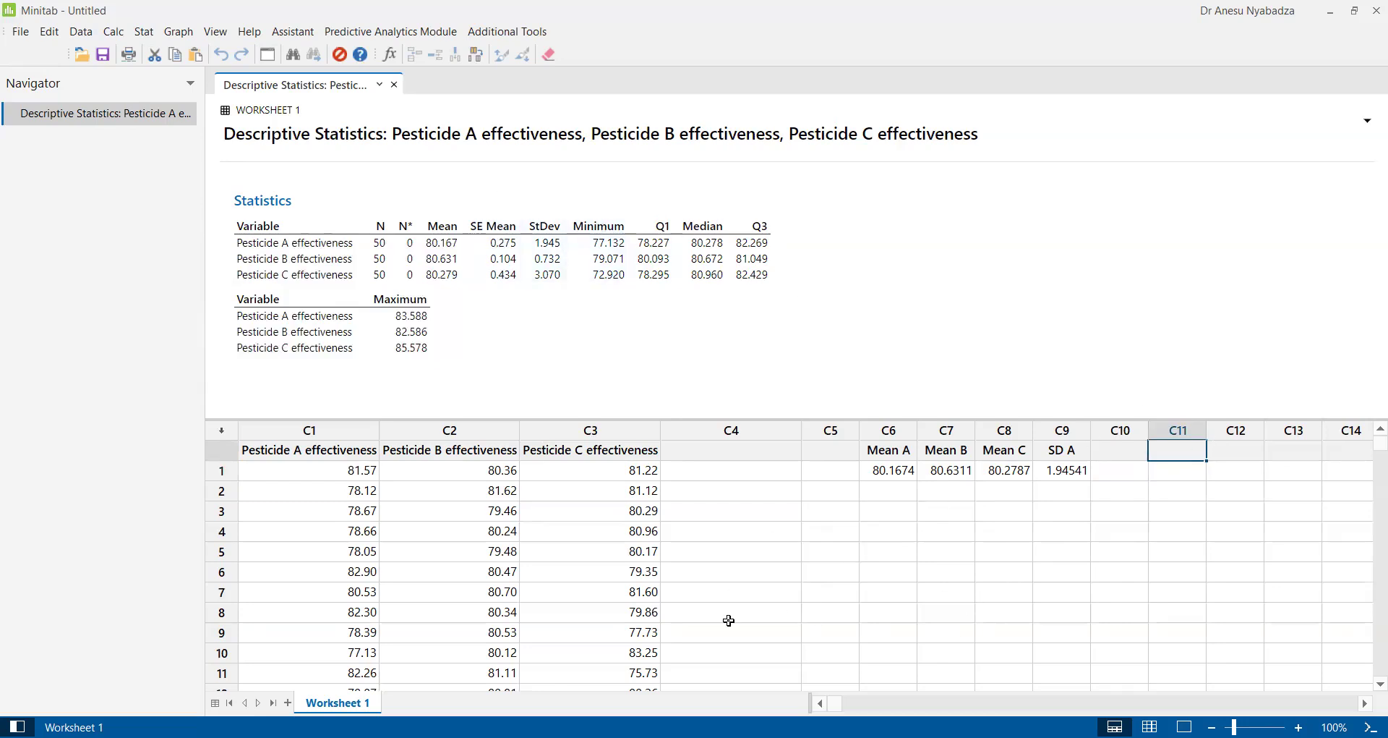
Switch to Lab 2 manual.pdf and read the part b instructions about the interval plot
key("alt+Tab")
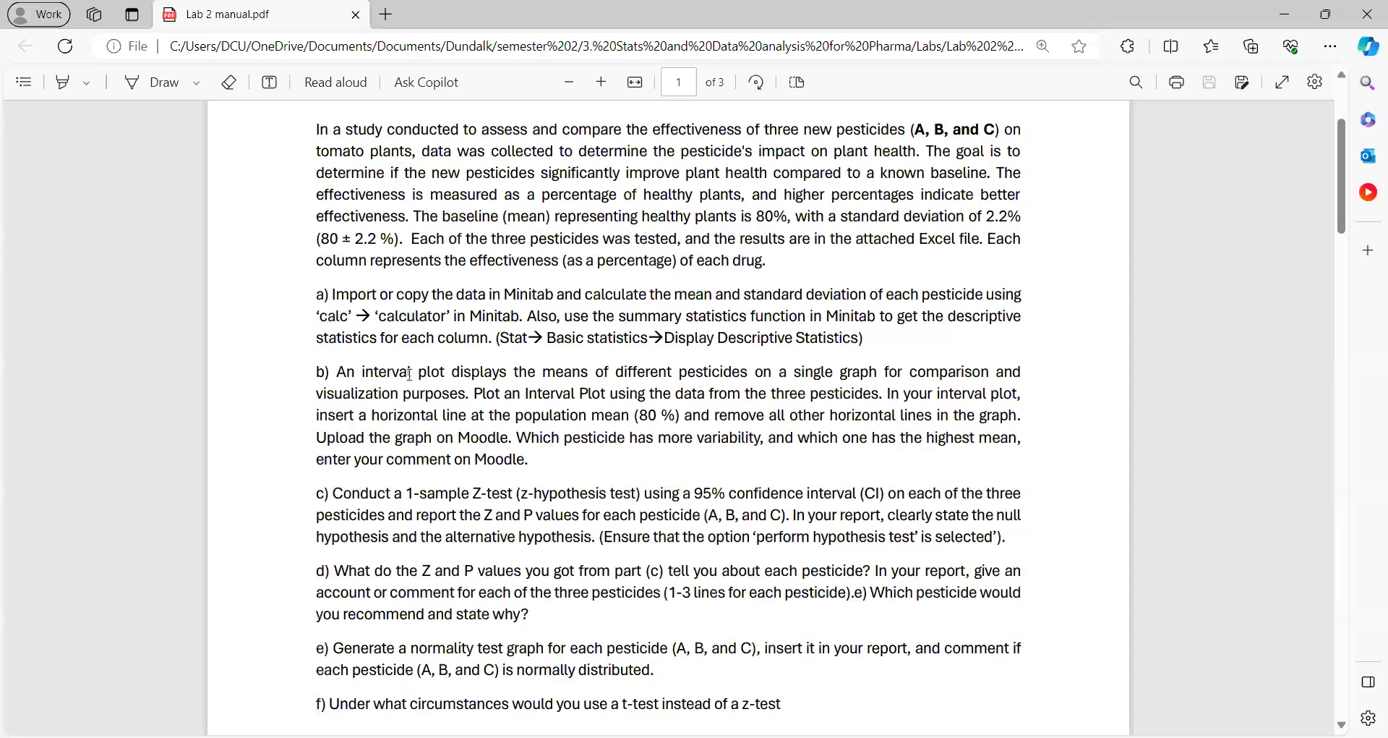
left_click_drag(602, 371, 337, 371)
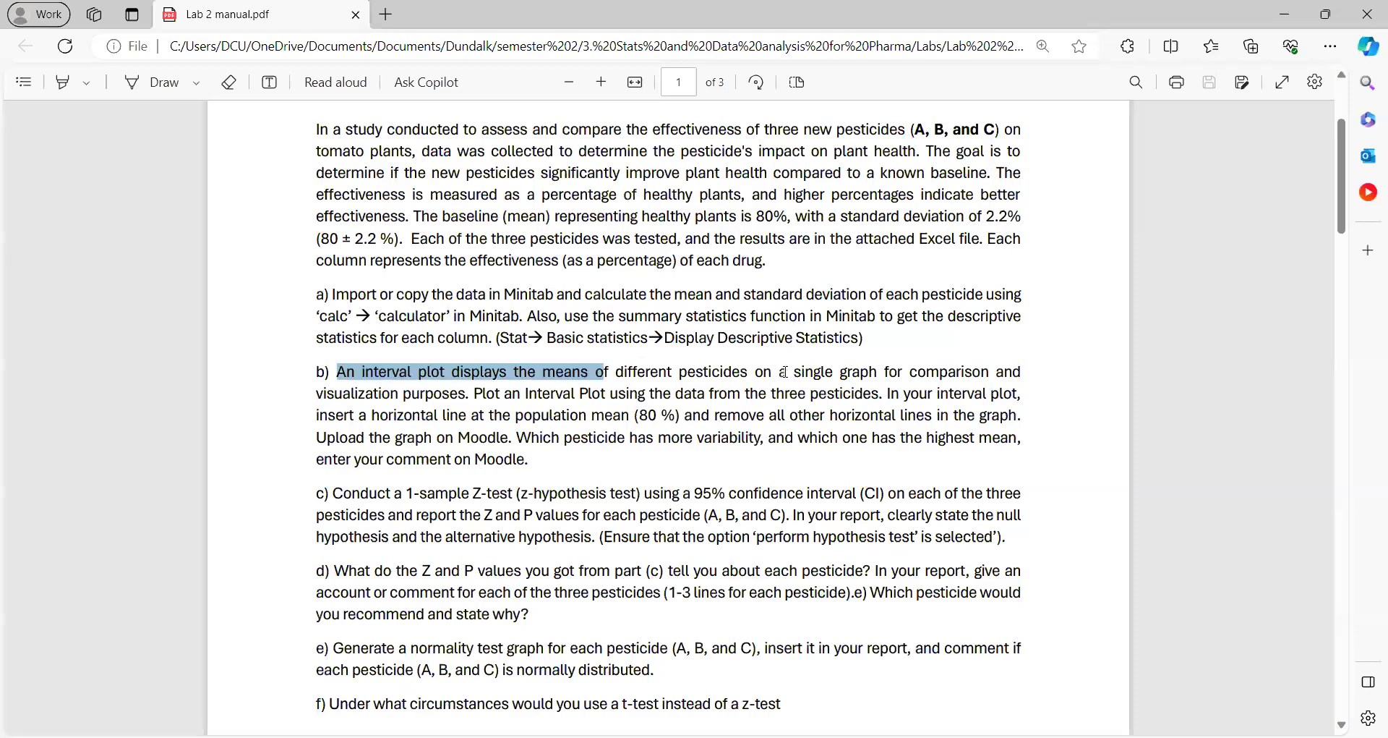
left_click_drag(872, 373, 1021, 416)
left_click_drag(908, 411, 530, 462)
left_click(894, 500)
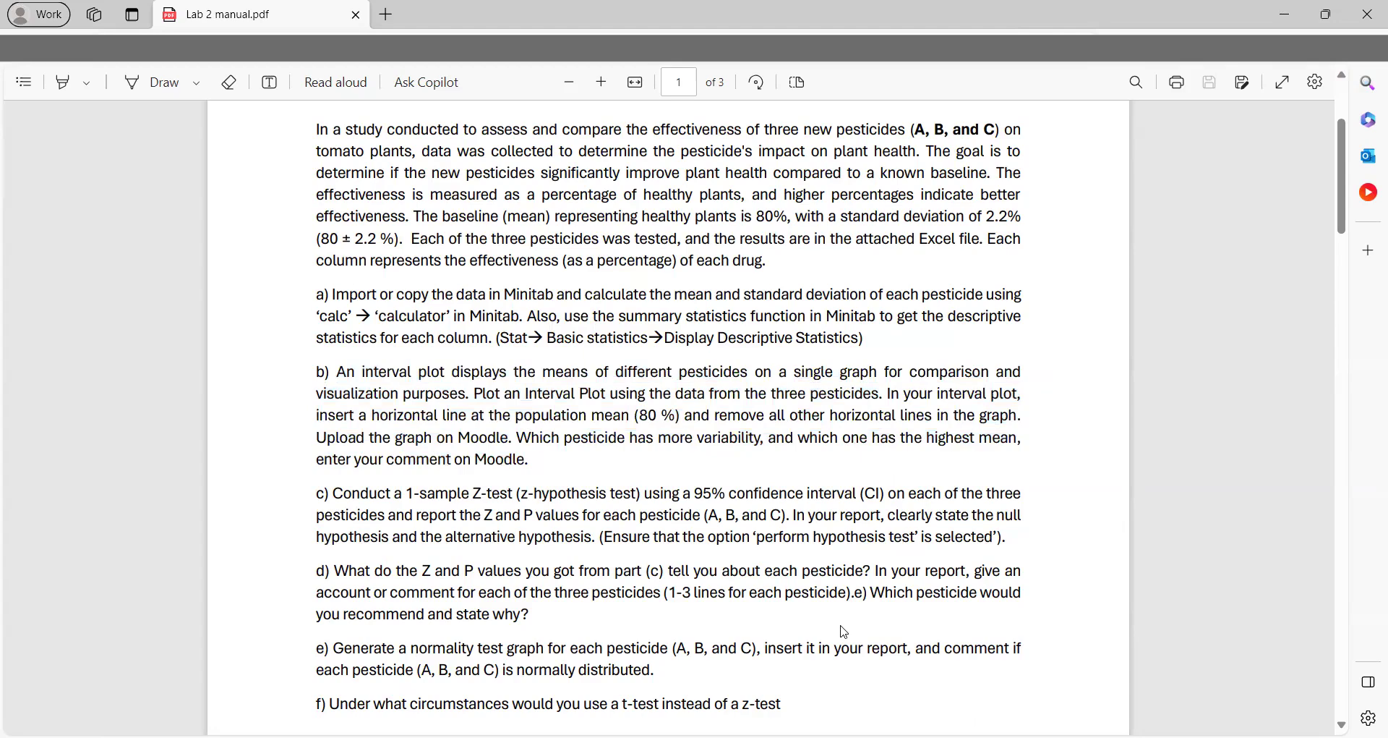
Return to Minitab and start an interval plot of the Multiple Y's, Simple type
key("alt+Tab")
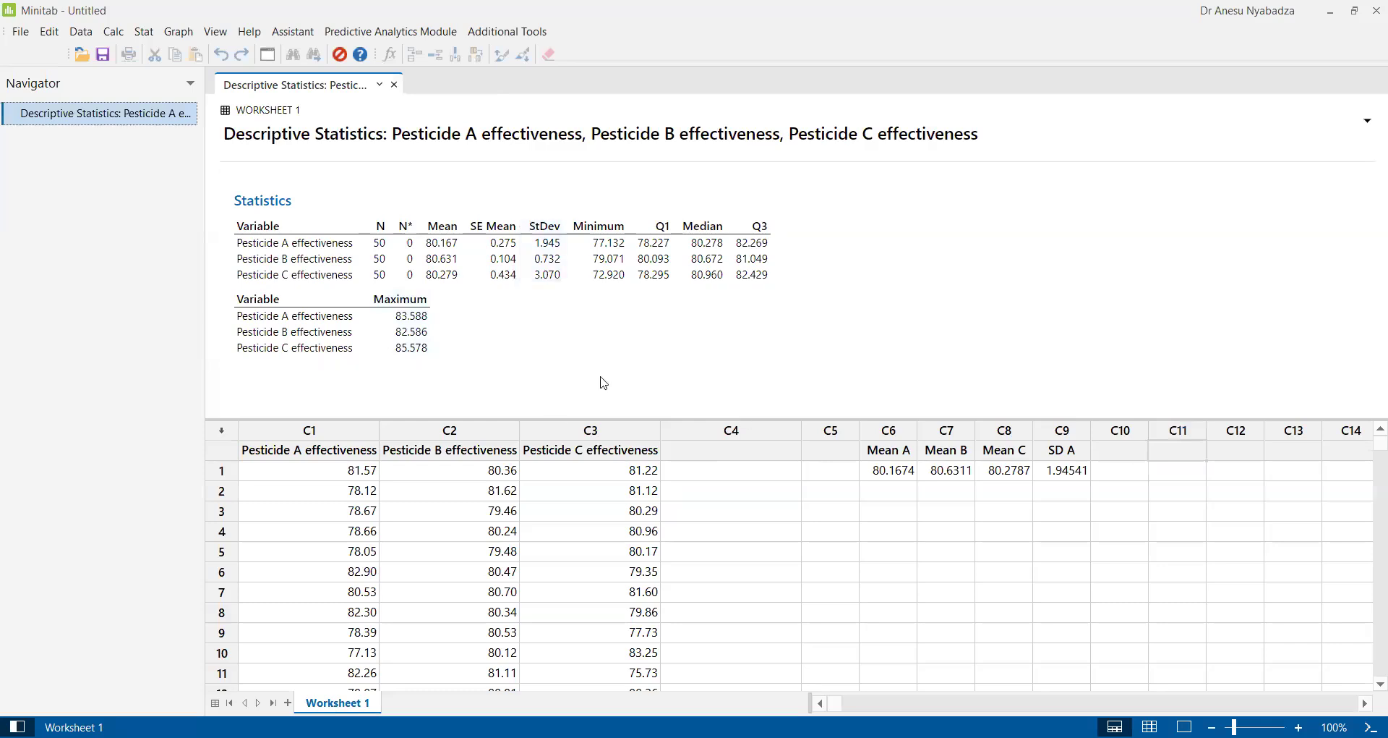
left_click(179, 32)
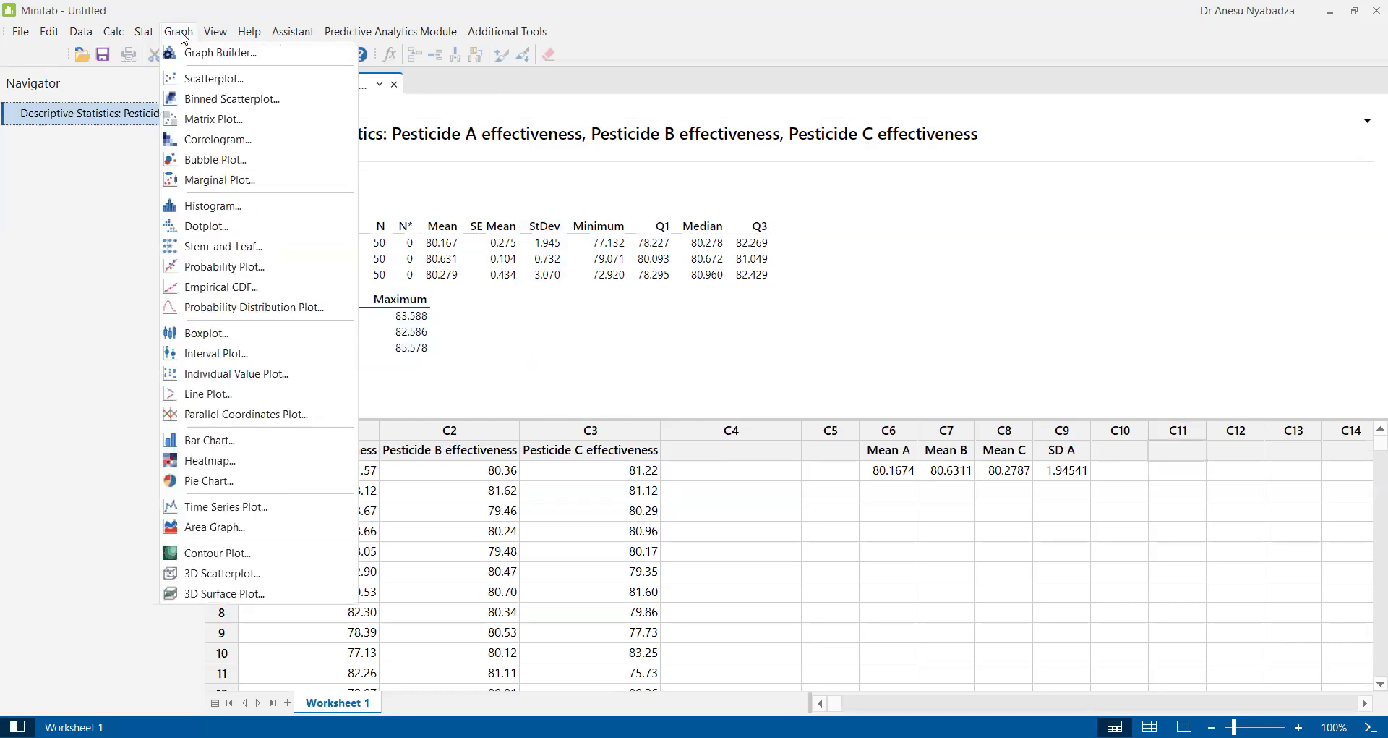
left_click(221, 355)
left_click(592, 441)
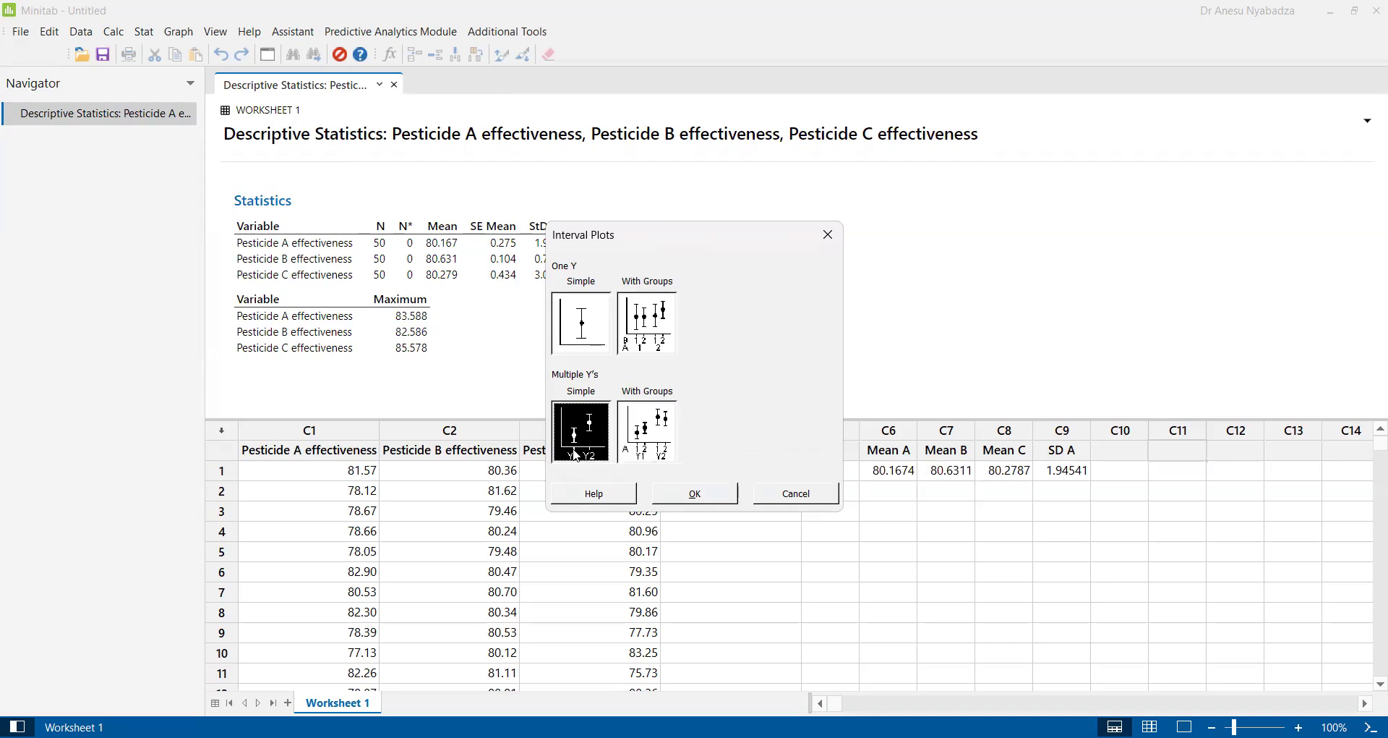
left_click(581, 326)
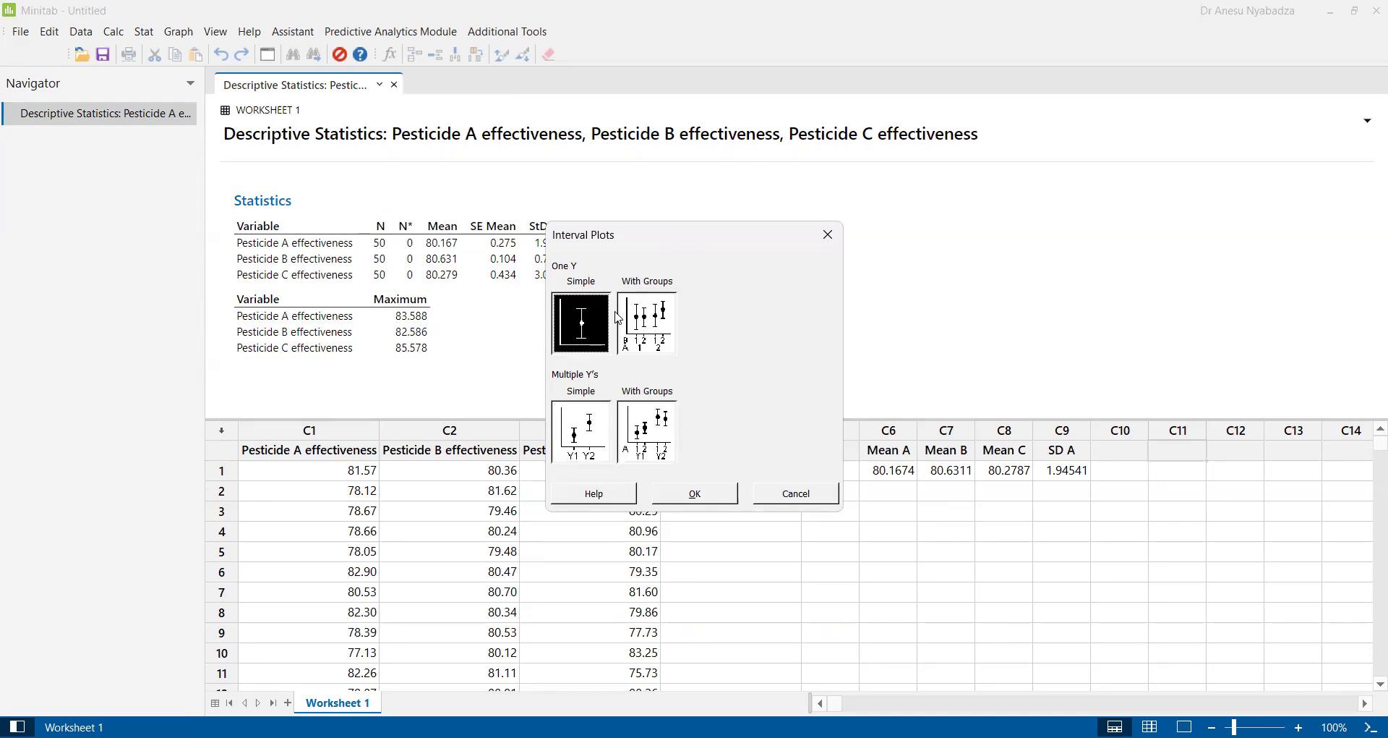
left_click(639, 338)
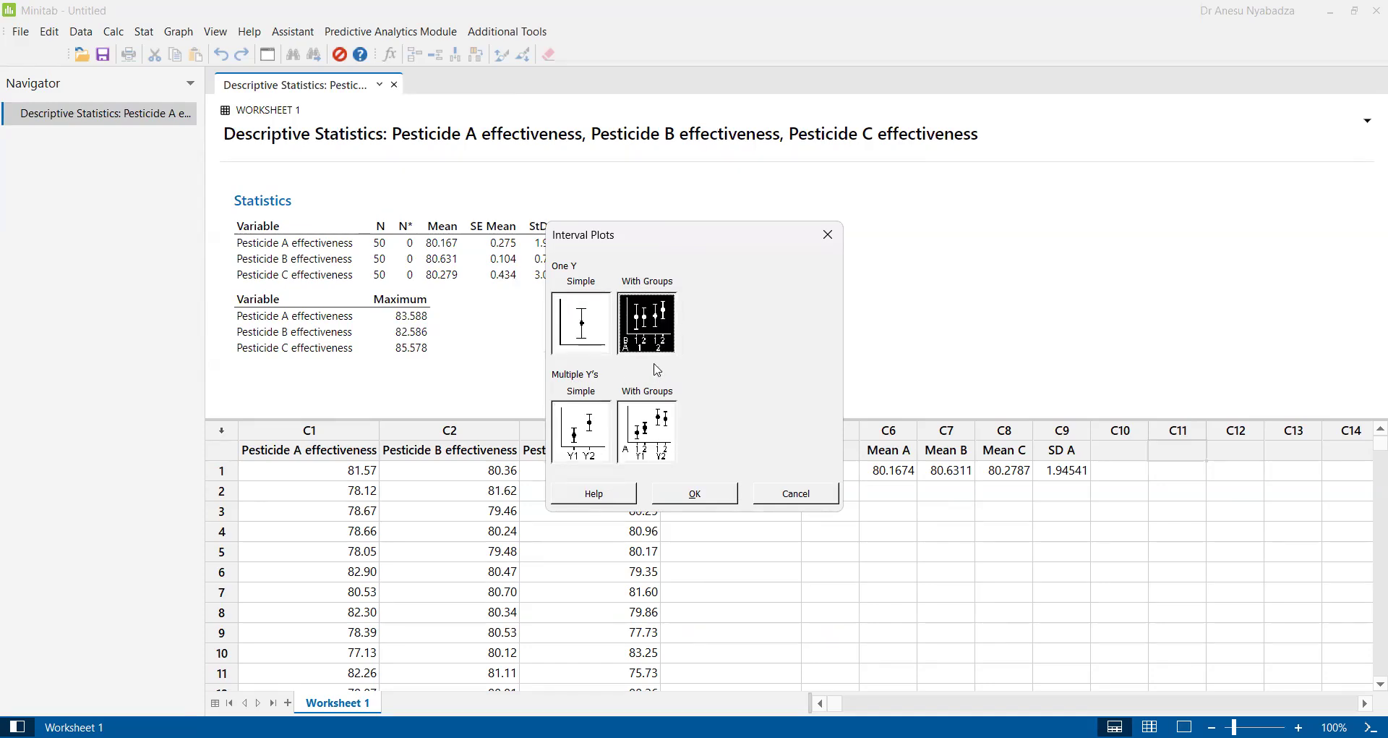
left_click(579, 452)
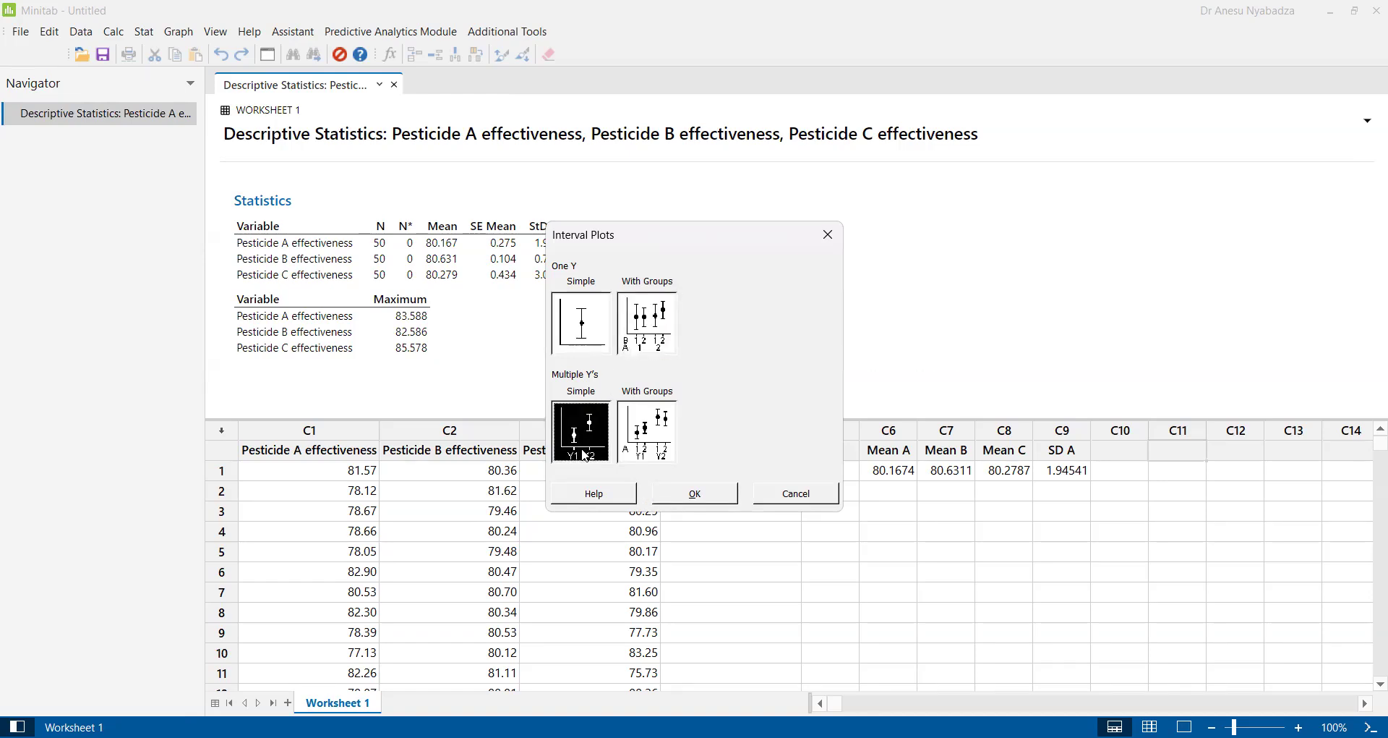
left_click(679, 497)
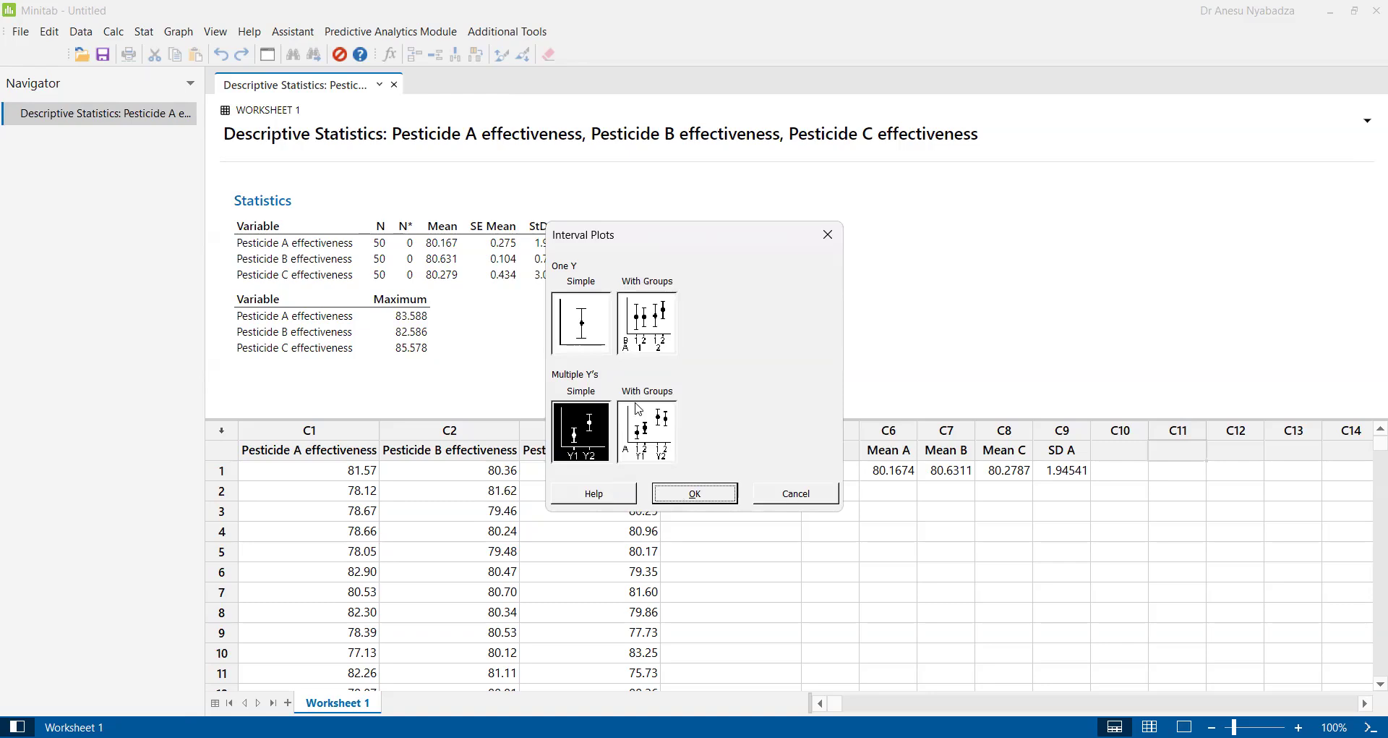
Plot Pesticide A, B and C effectiveness as the graph variables and enlarge the output area to show the whole interval plot
double_click(532, 258)
double_click(532, 270)
double_click(531, 281)
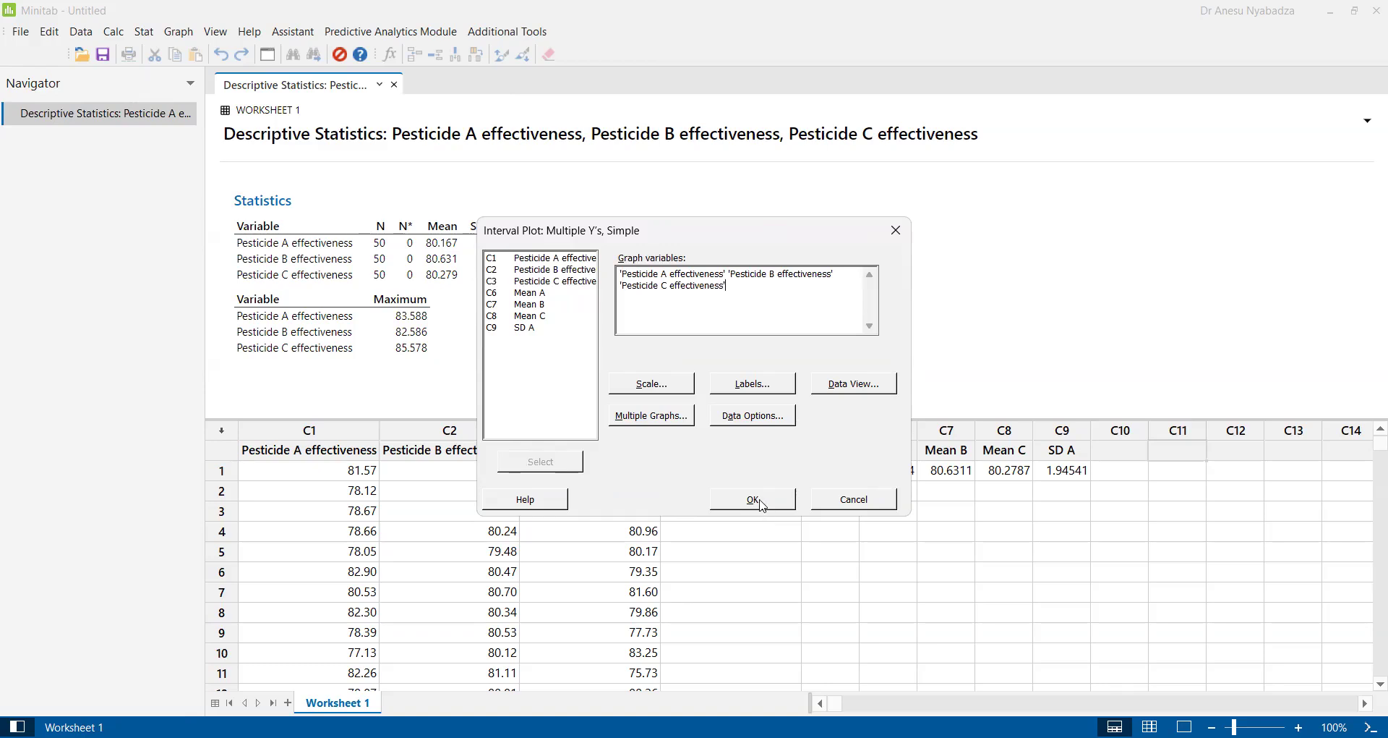
left_click(763, 505)
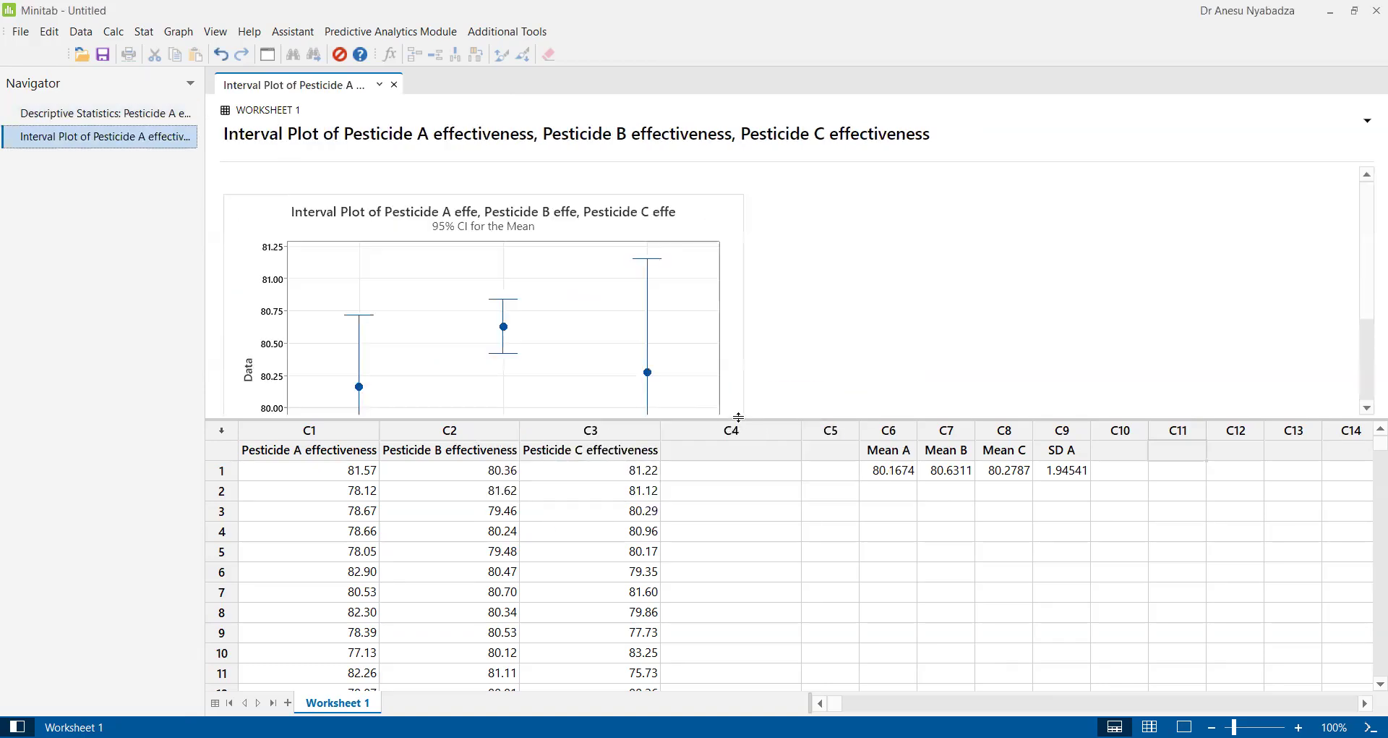
left_click_drag(766, 546, 766, 548)
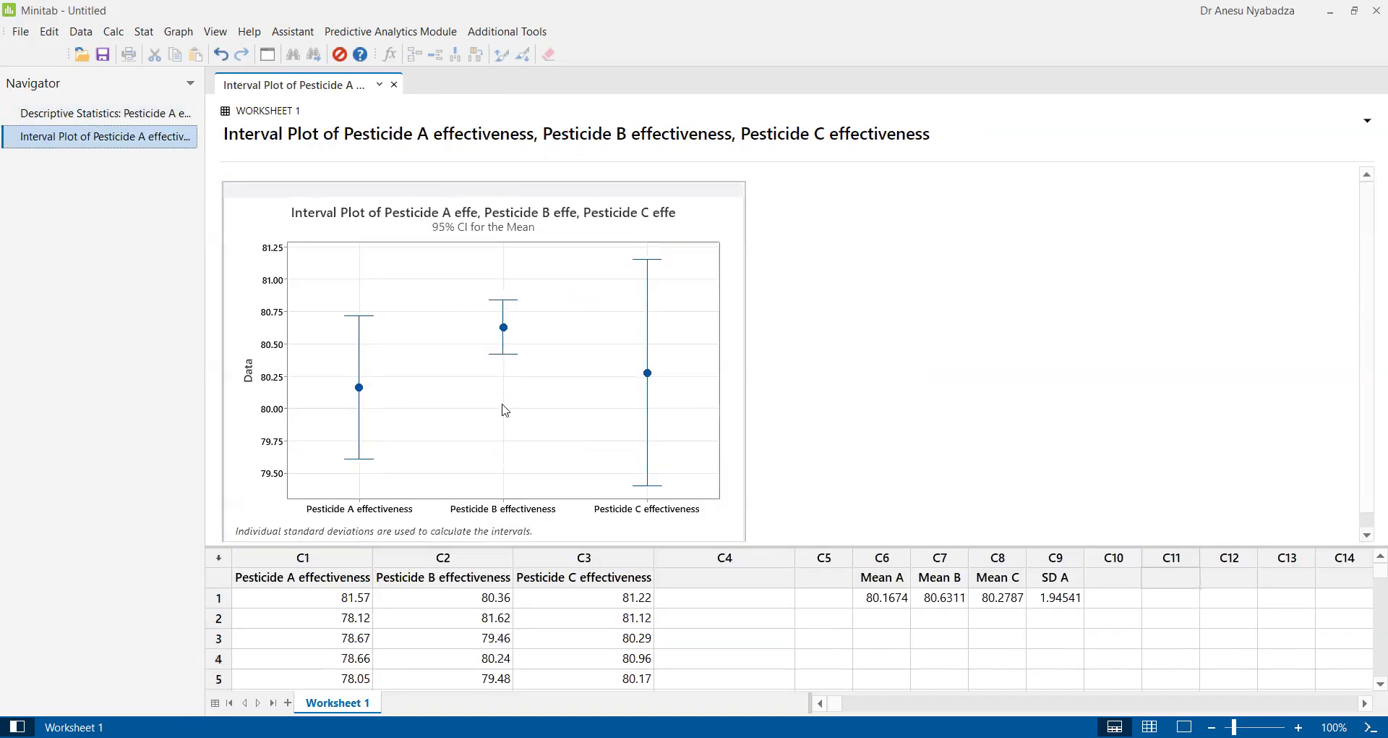
scroll(505, 401, "down", 1)
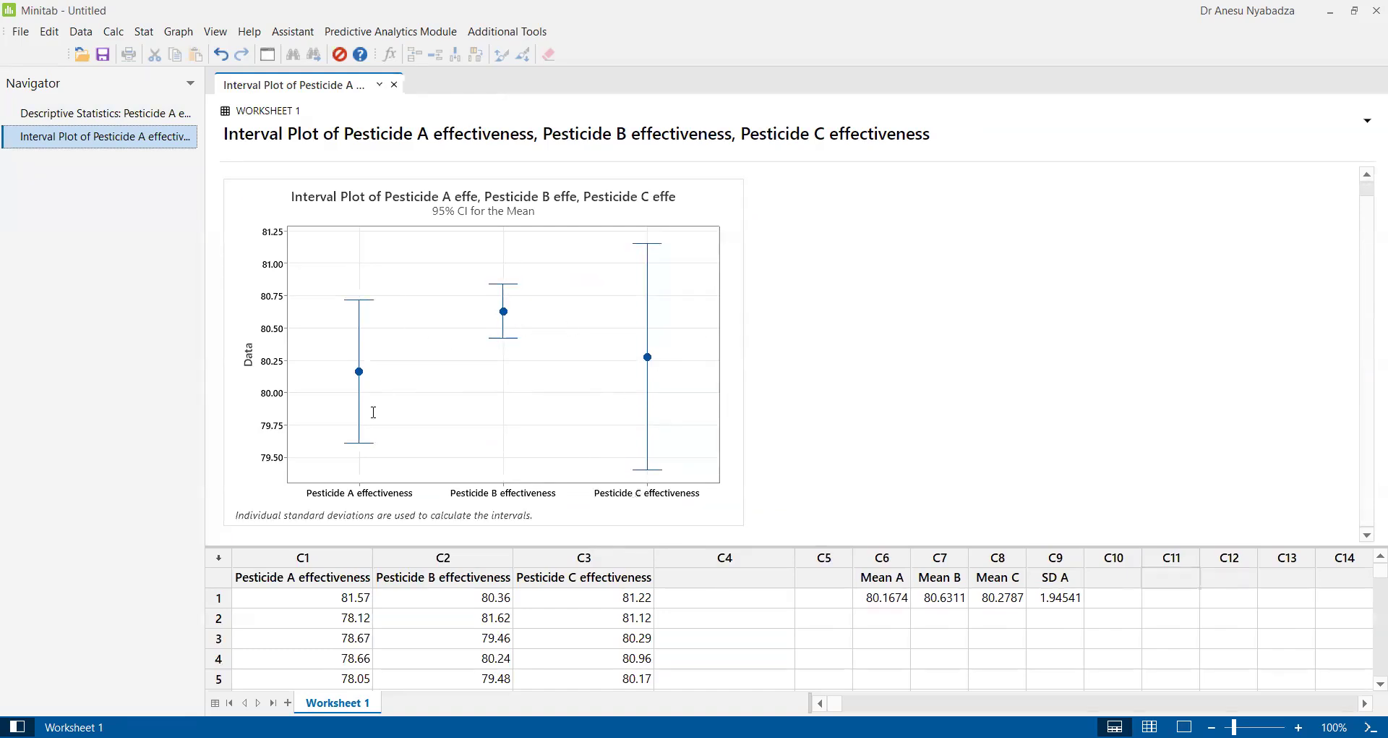
Check the instruction on the horizontal line at the population mean (80 %) in Lab 2 manual.pdf, and return to Minitab
key("alt+Tab")
left_click_drag(677, 416, 373, 416)
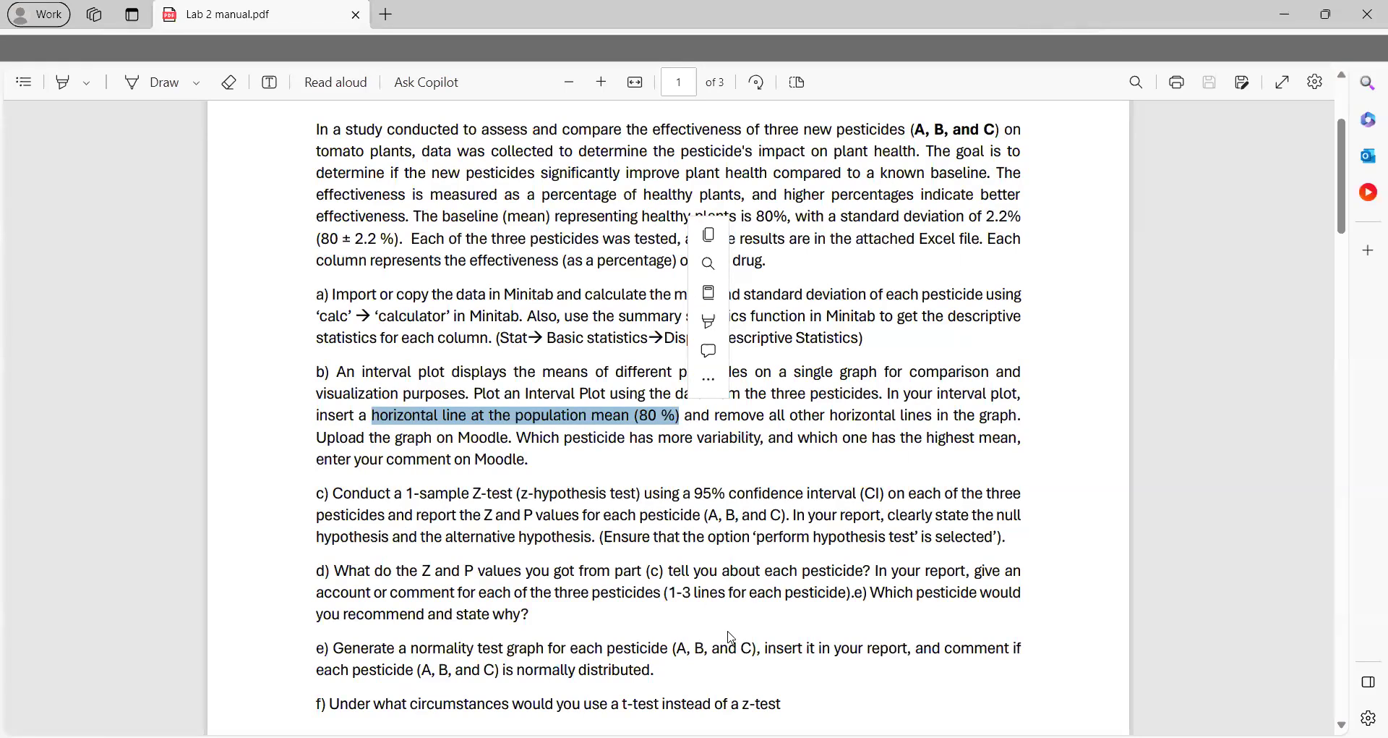
key("alt+Tab")
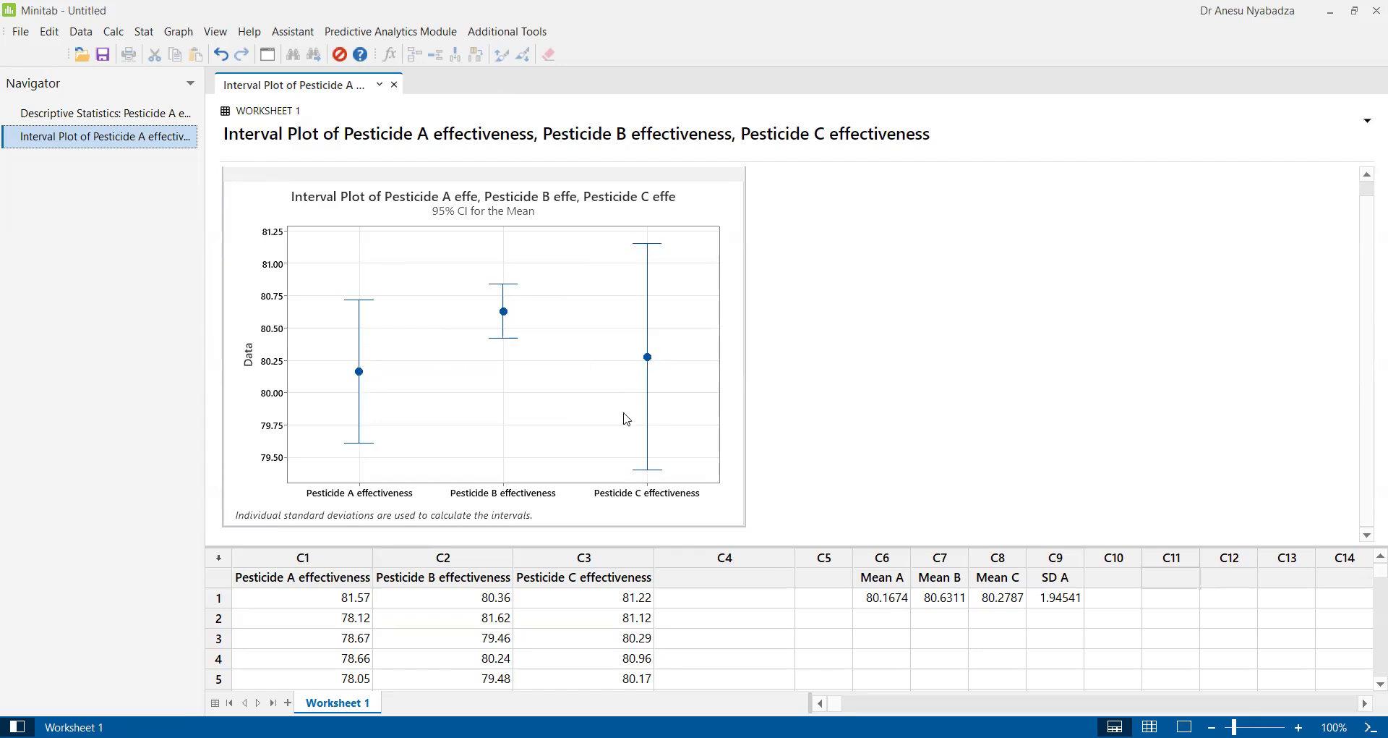
Open the interval plot for editing and delete its title, 95% CI subtitle and standard deviations footnote
right_click(542, 341)
right_click(492, 360)
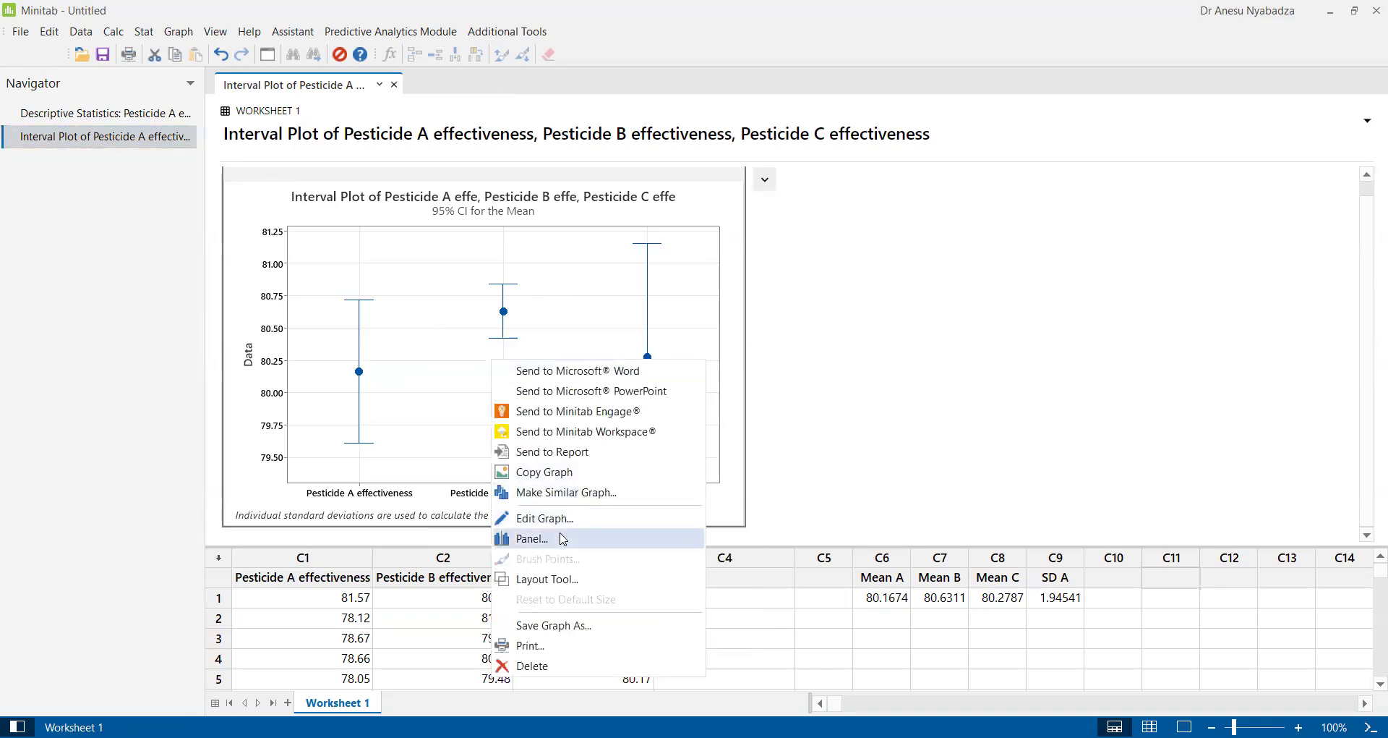
left_click(562, 516)
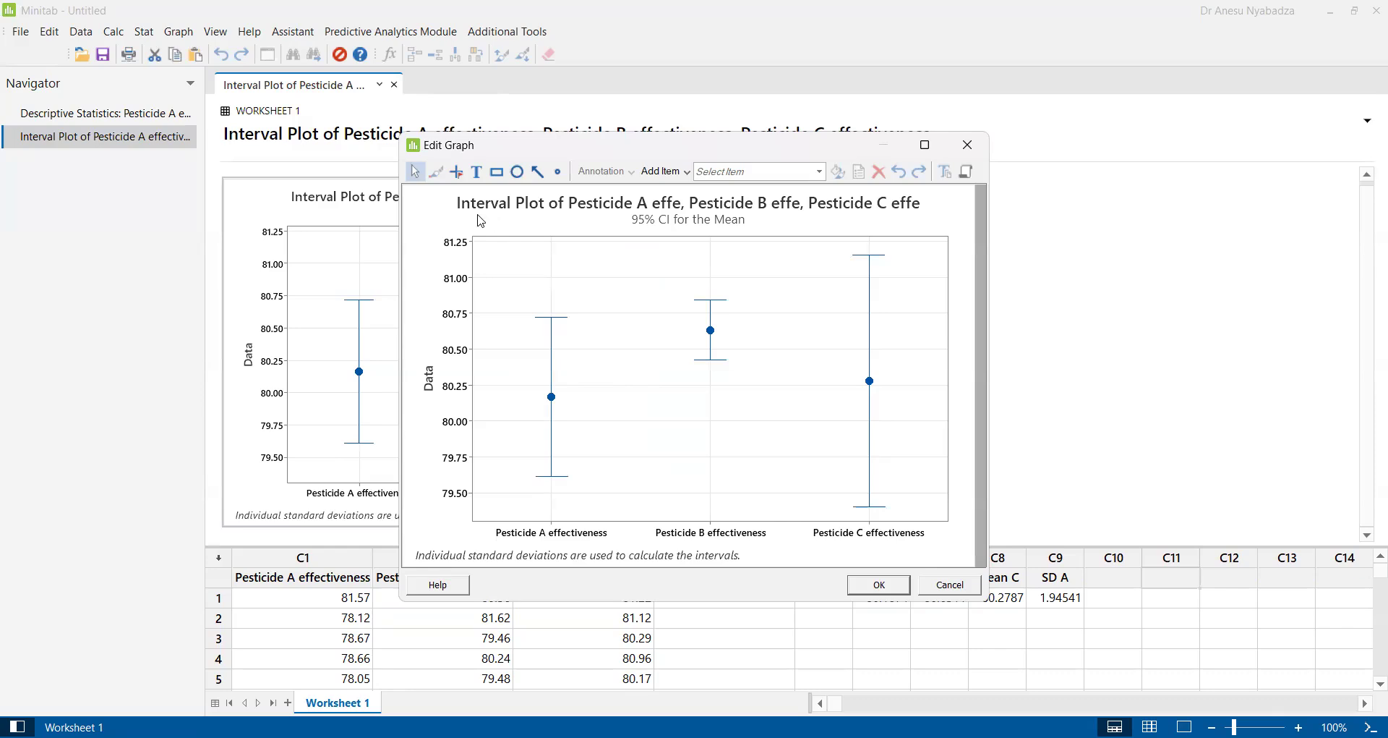
left_click(647, 208)
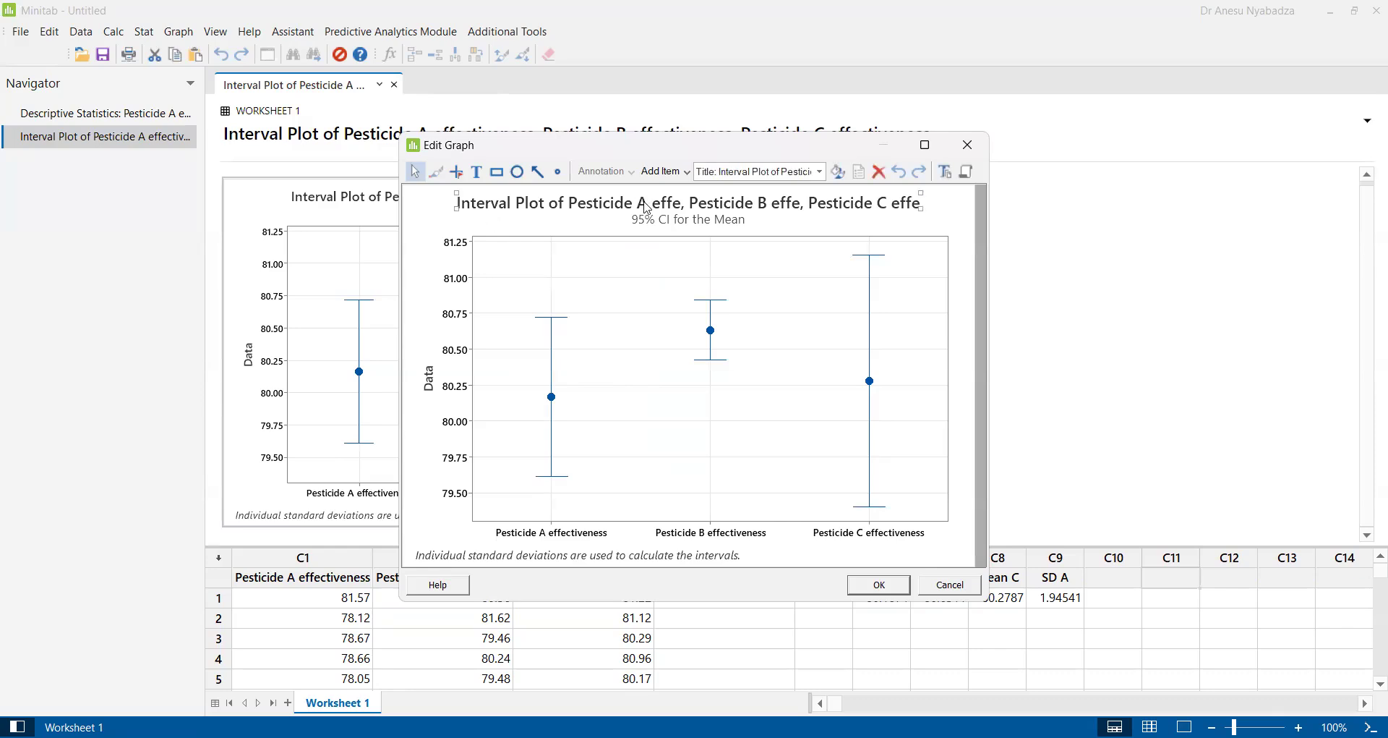
key("Delete")
left_click(647, 208)
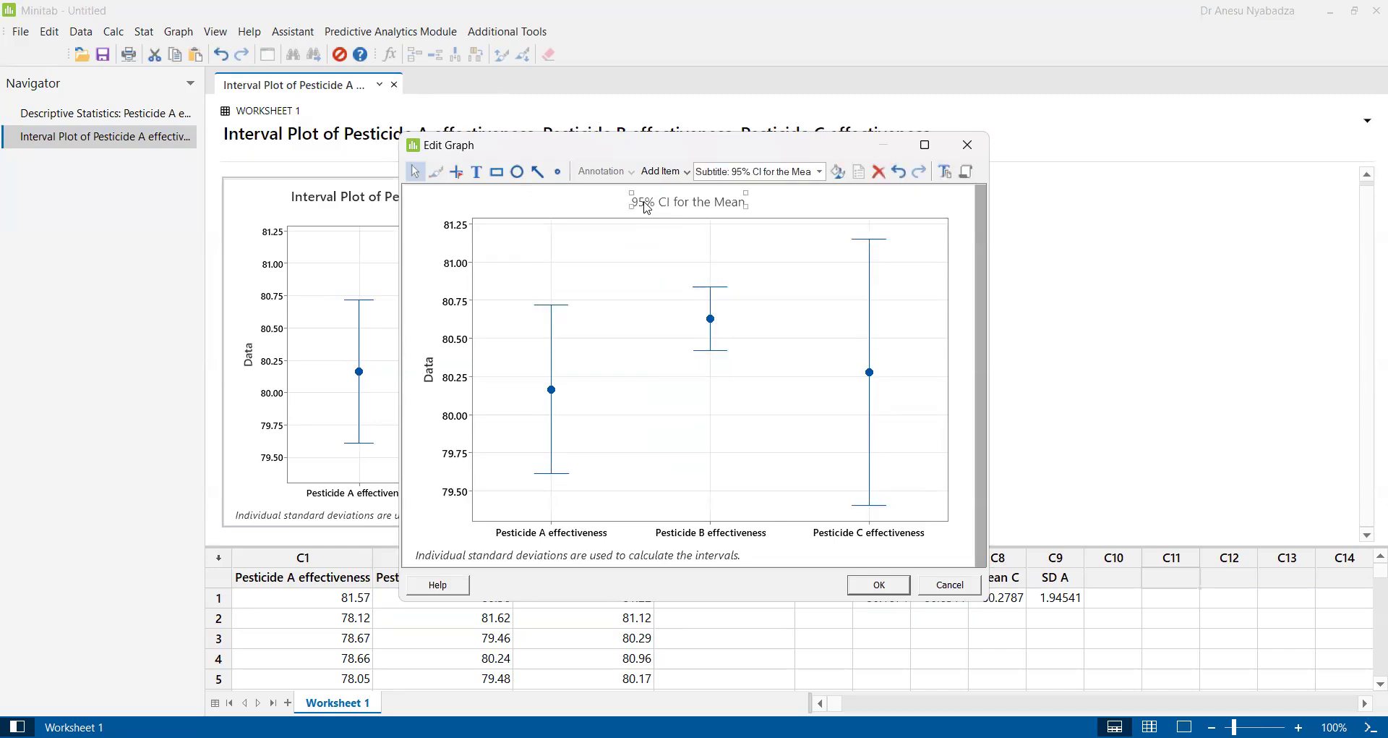
key("Delete")
left_click(706, 557)
key("Delete")
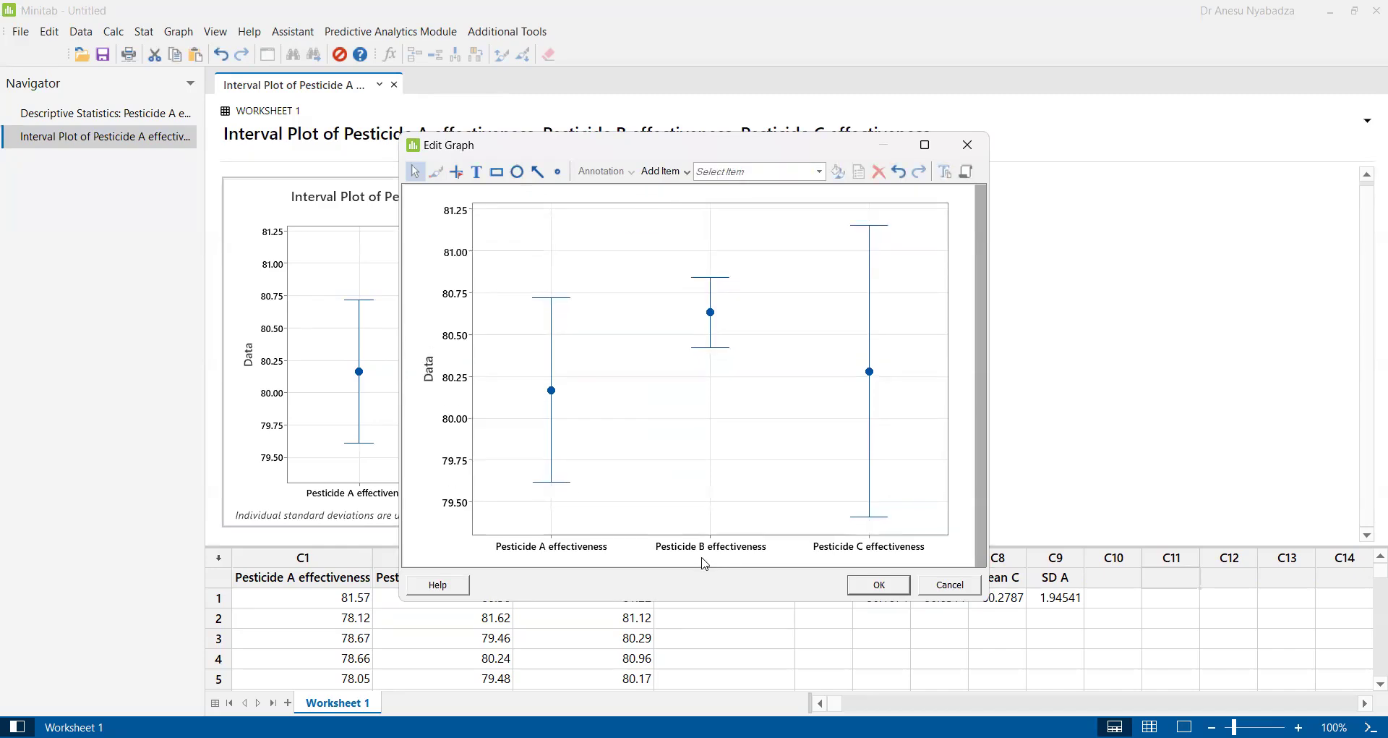
Remove the horizontal and vertical gridlines from the interval plot
left_click(639, 293)
key("Delete")
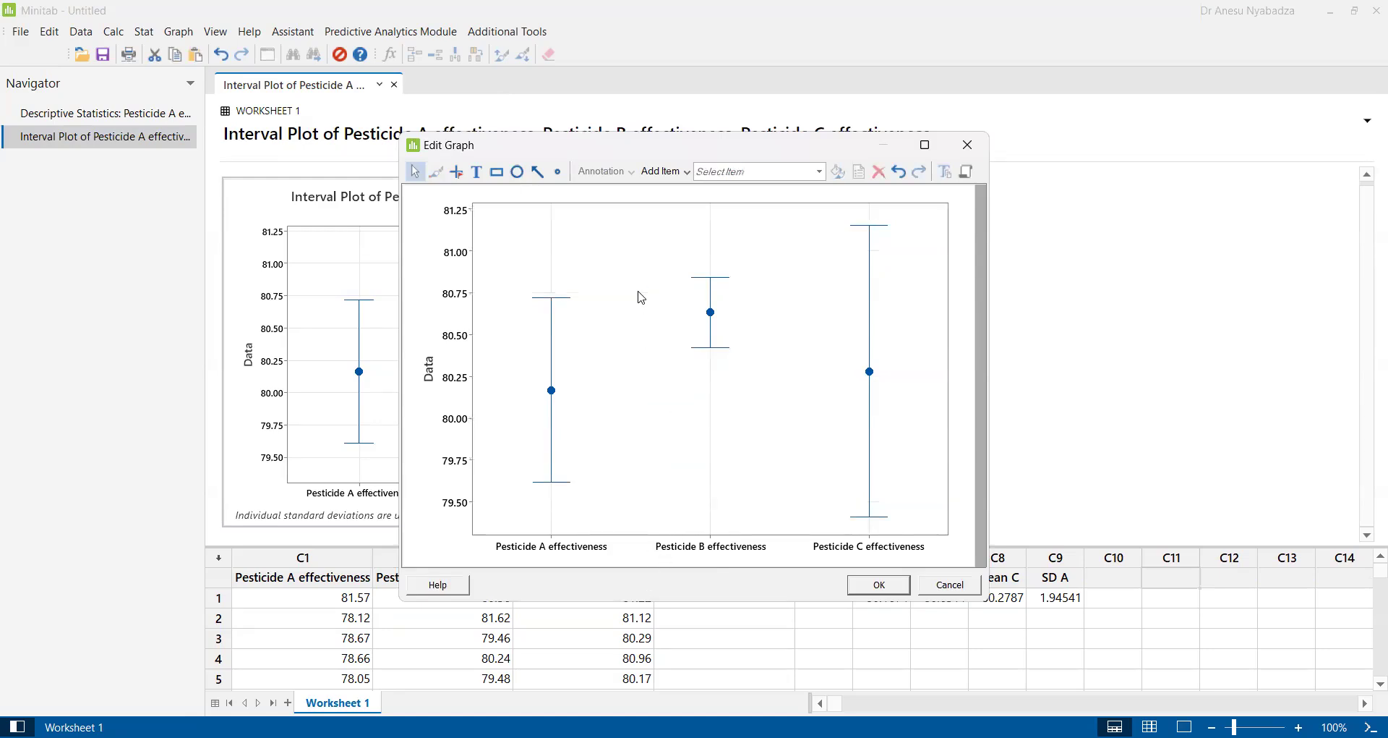
left_click(711, 241)
key("Delete")
Change the Y axis label to "Effectiveness %" in Times New Roman size 16, applying the same font to all axis labels
left_click(429, 368)
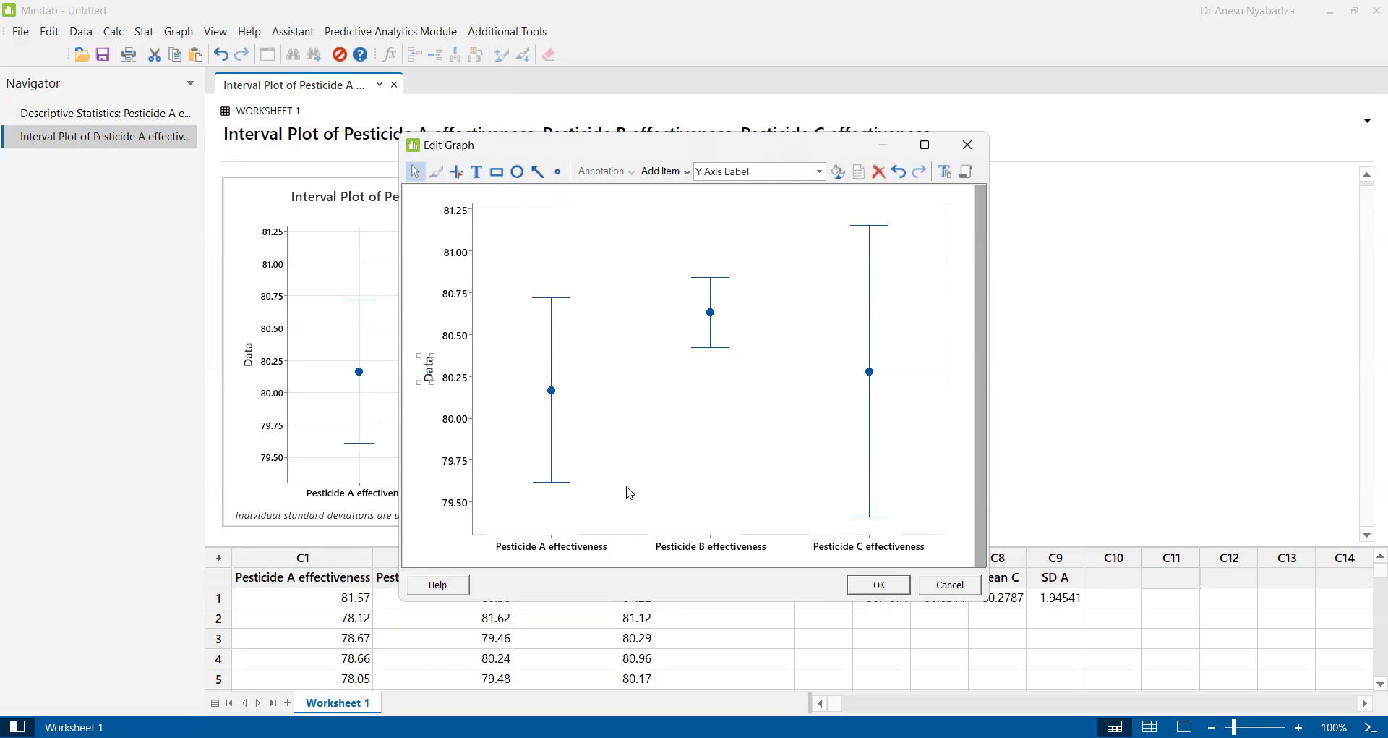
left_click_drag(599, 455, 351, 471)
type("E")
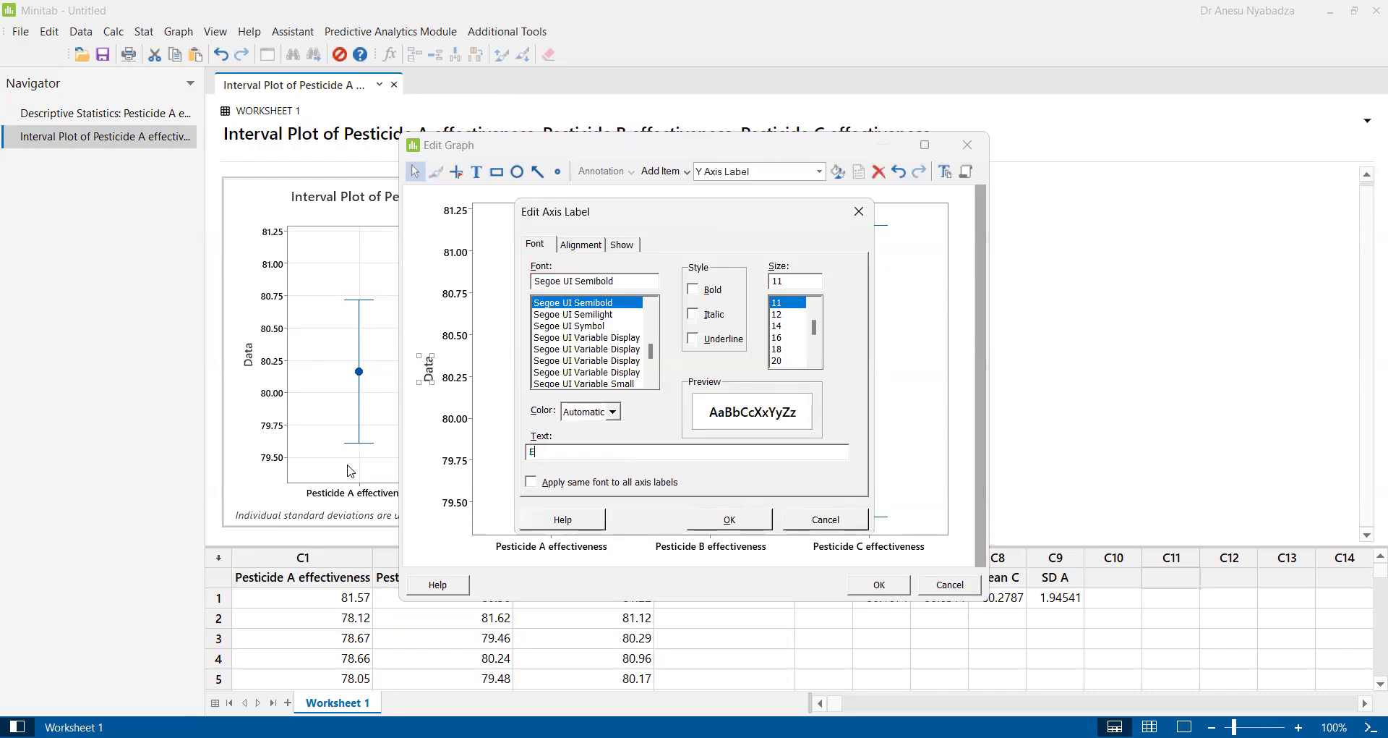
type("ffectiveness %")
double_click(622, 283)
left_click(622, 283)
left_click_drag(623, 283, 501, 300)
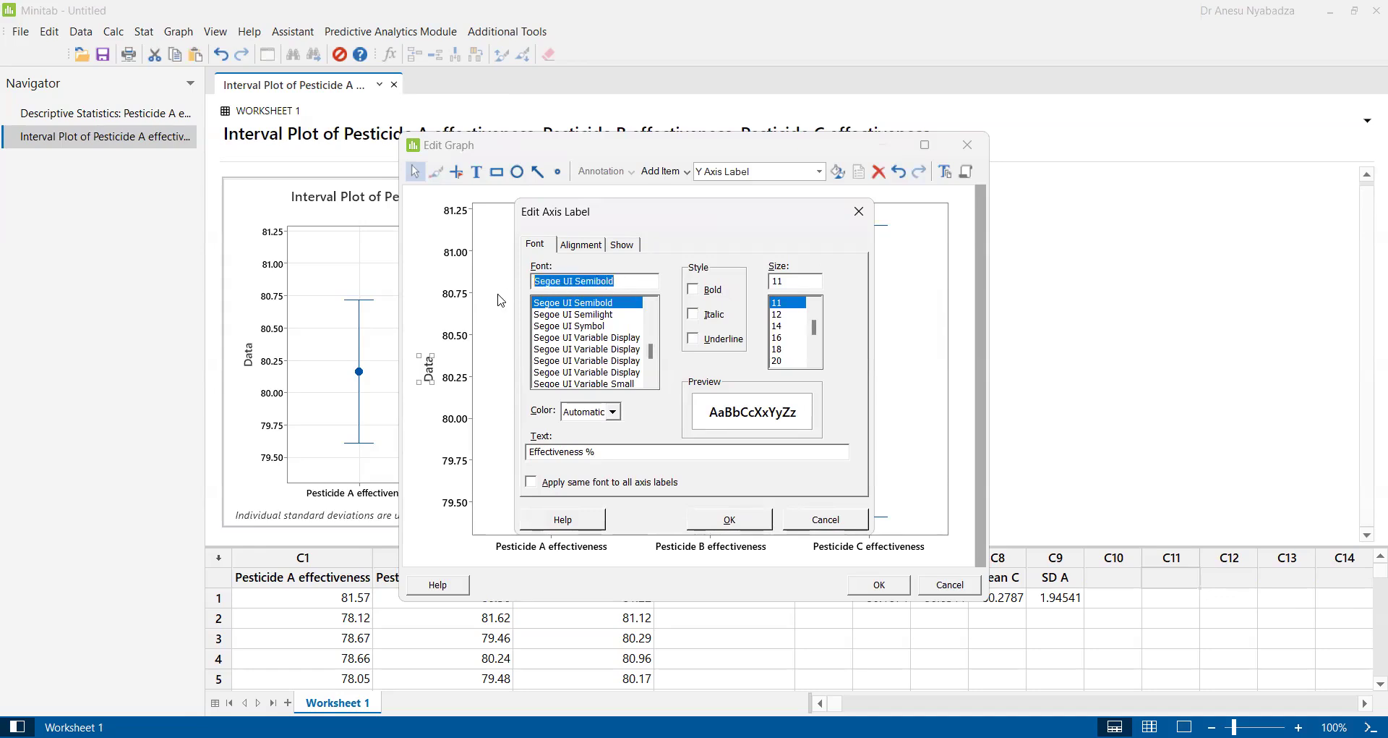
type("t")
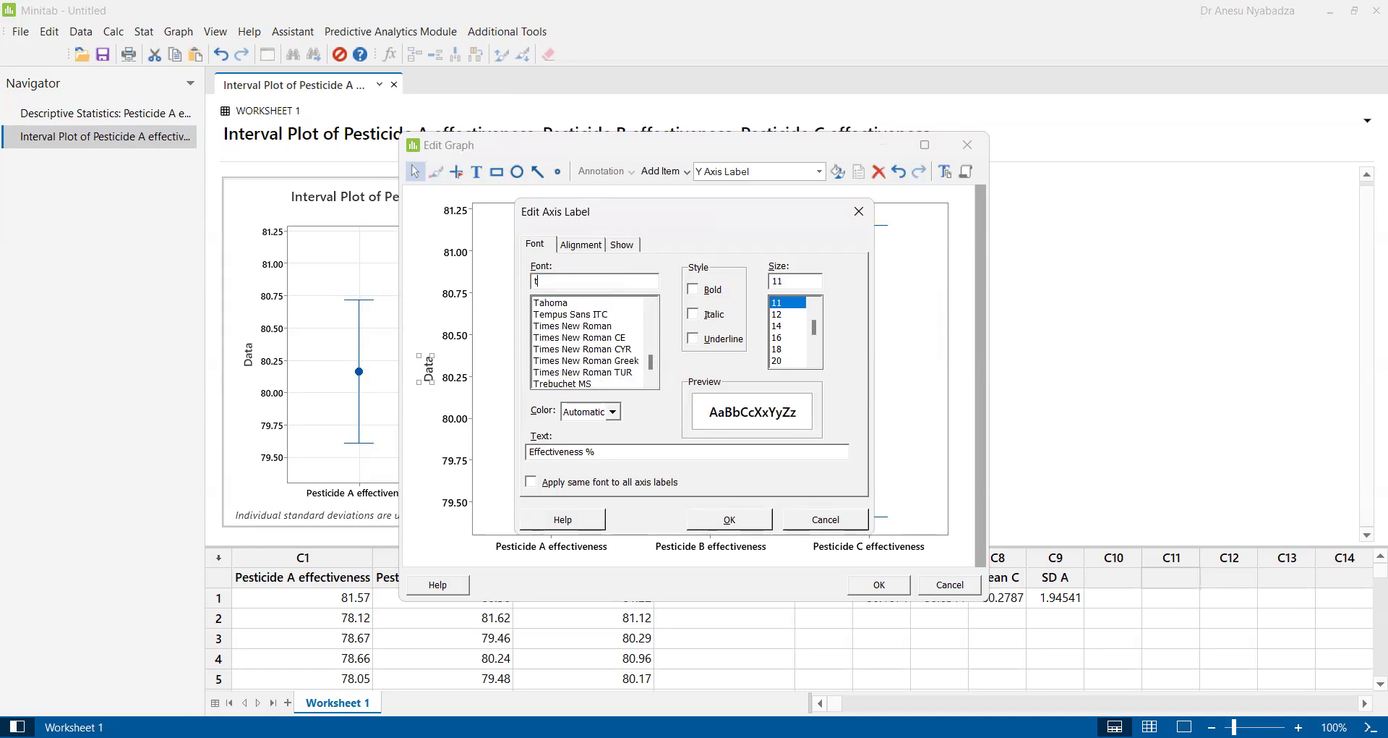
type("imes New Roman")
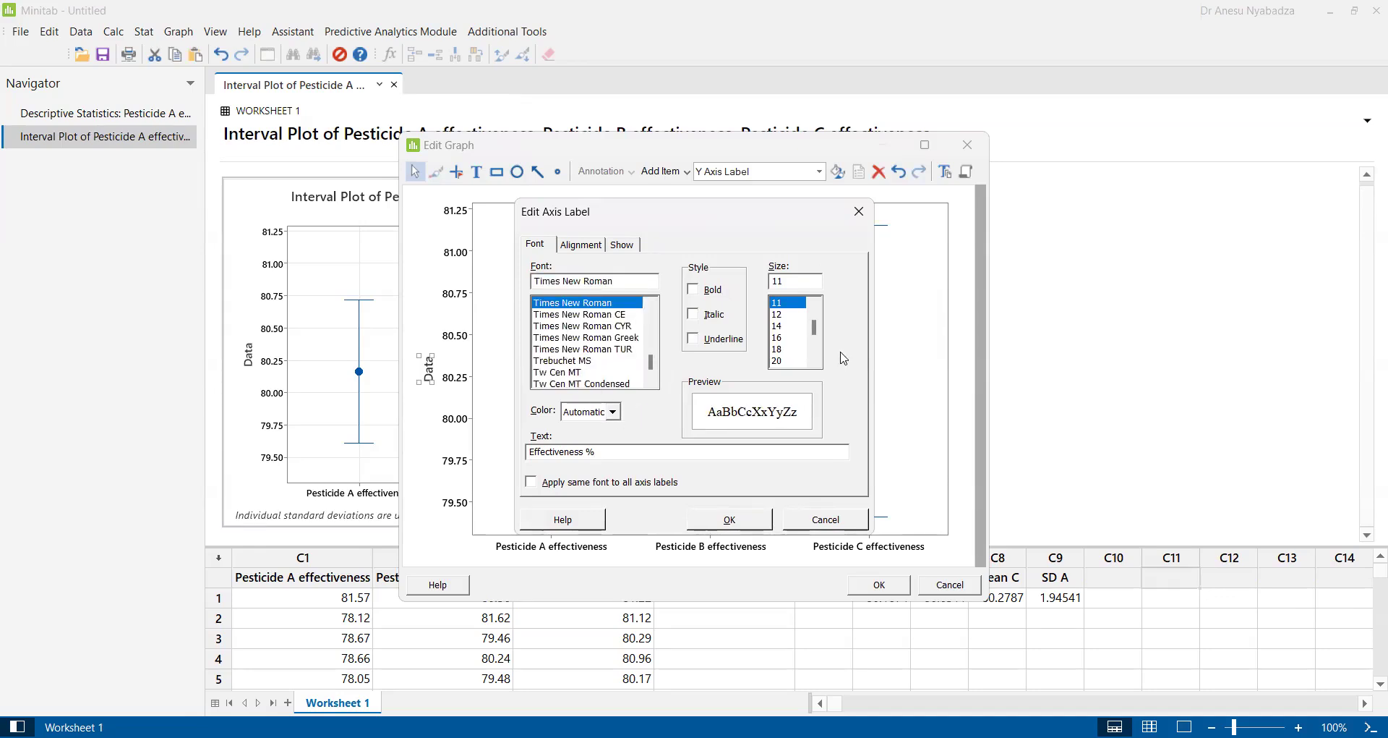
left_click(779, 337)
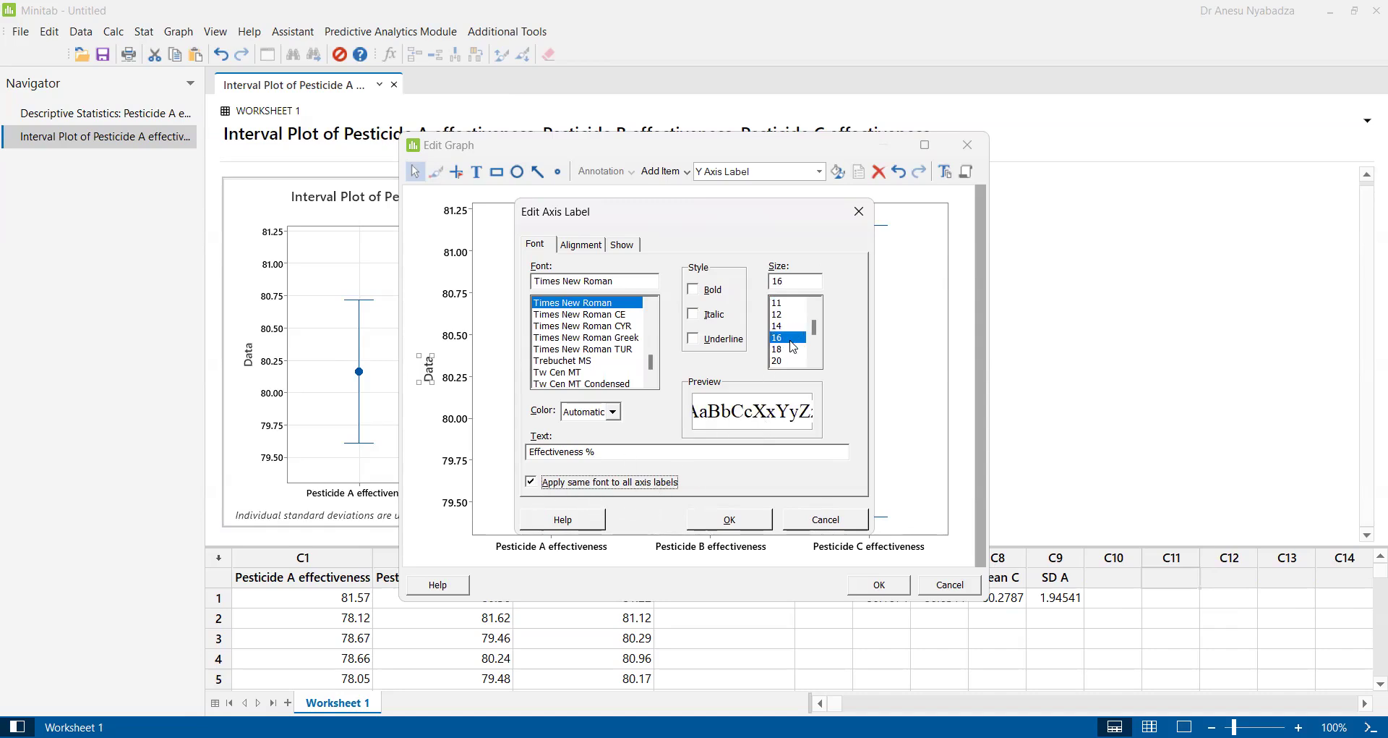
left_click(765, 516)
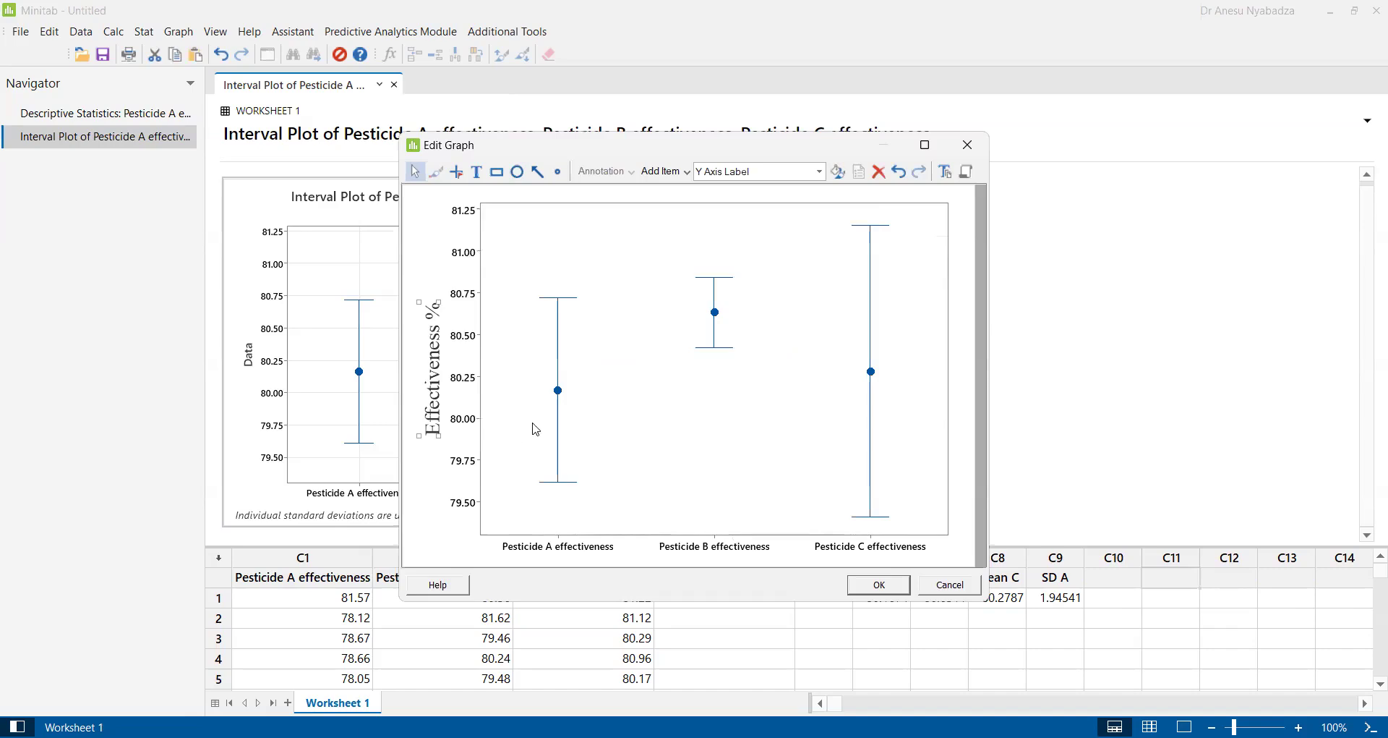
Set the Y scale font to Times New Roman size 16 and apply the same font to all tick labels
left_click(472, 270)
left_click(471, 261)
double_click(471, 261)
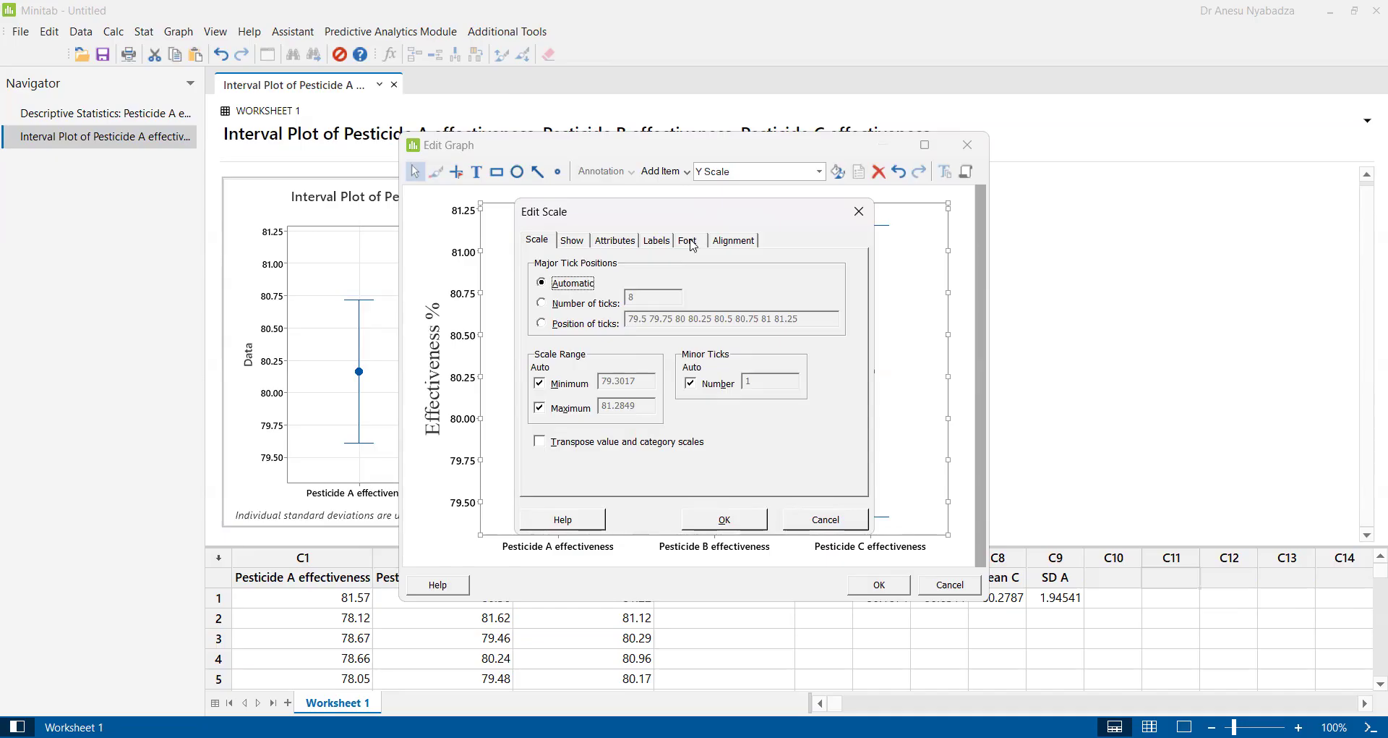
left_click(689, 242)
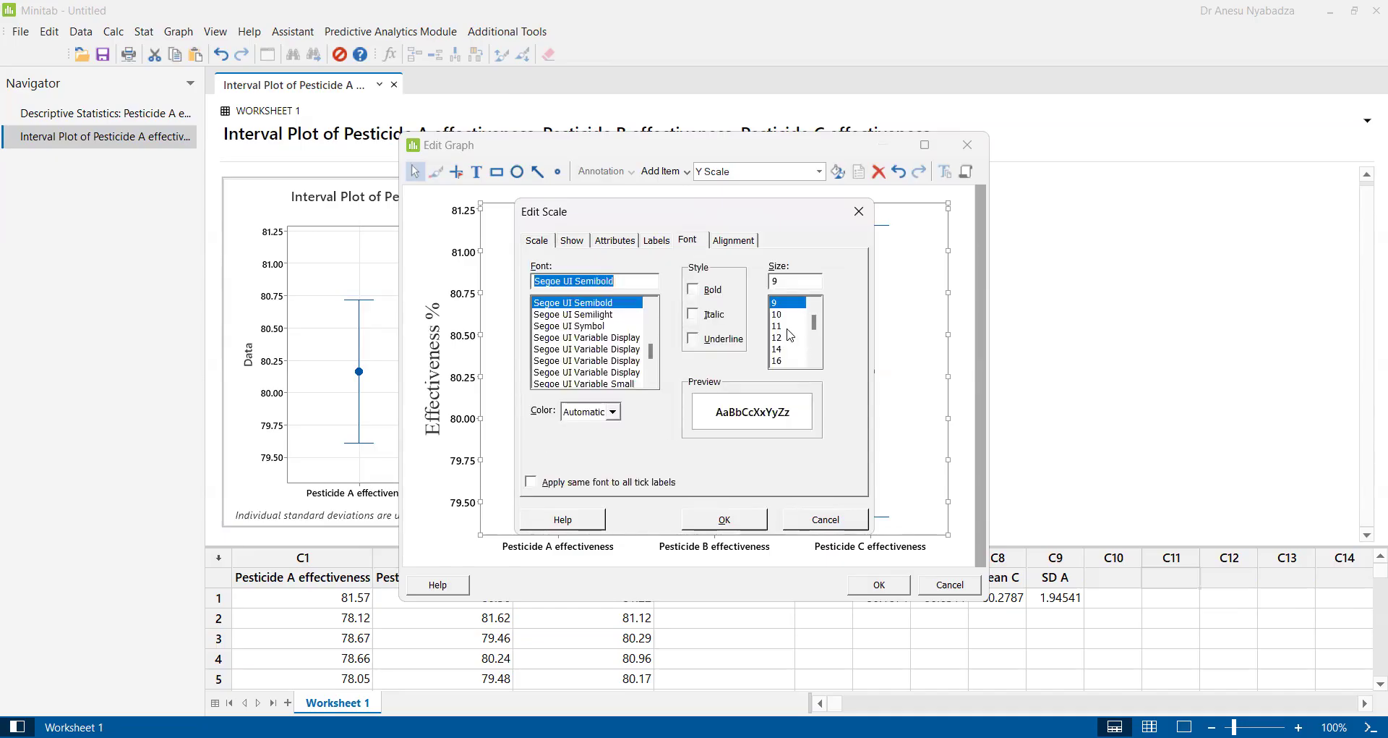
left_click(780, 362)
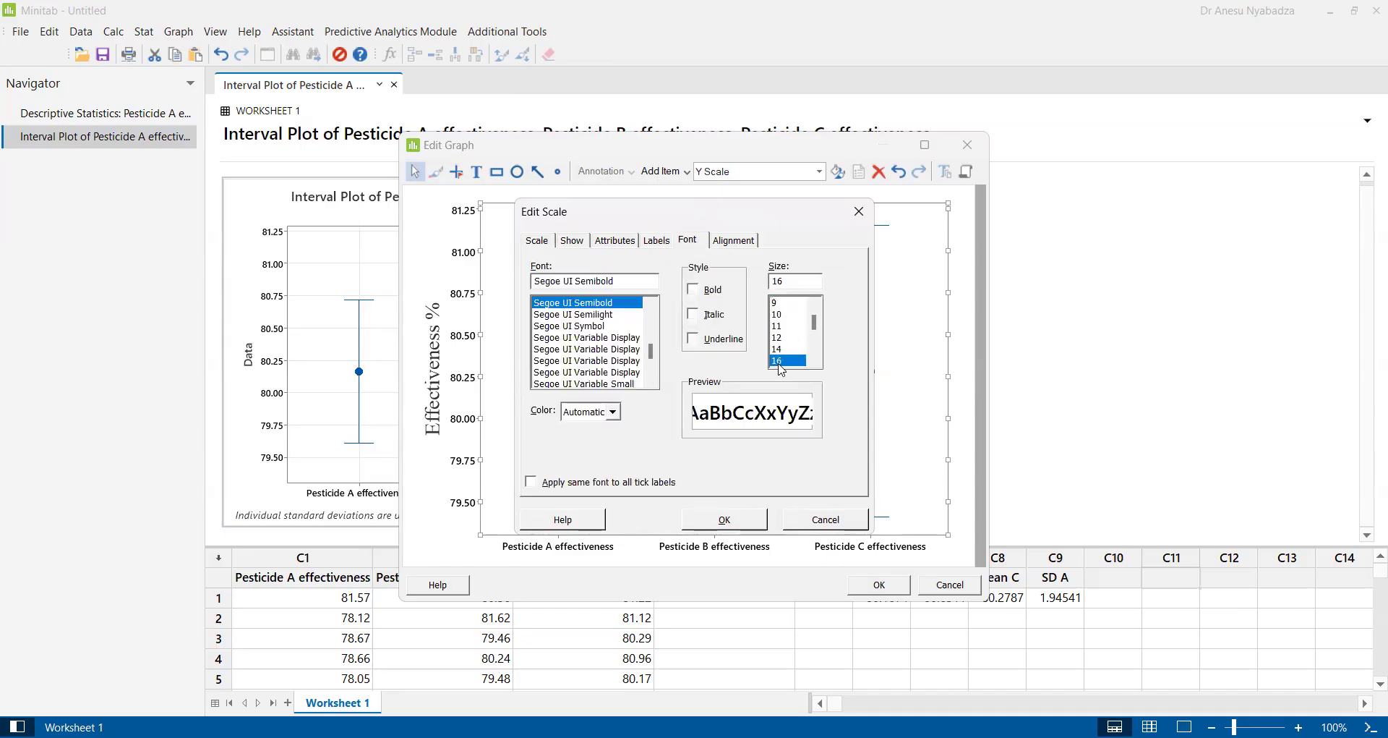
left_click(533, 480)
left_click_drag(623, 283, 481, 293)
type("t")
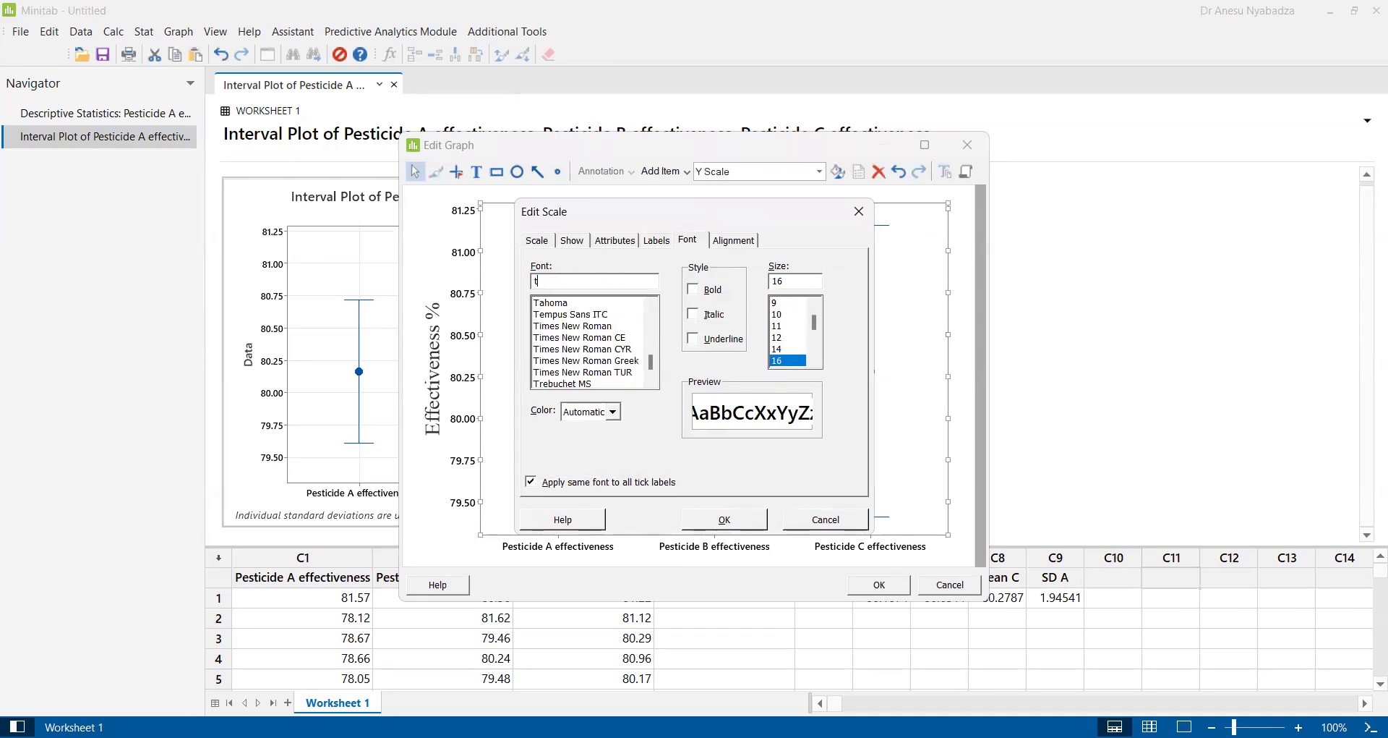
type("imes New Roman")
left_click(569, 303)
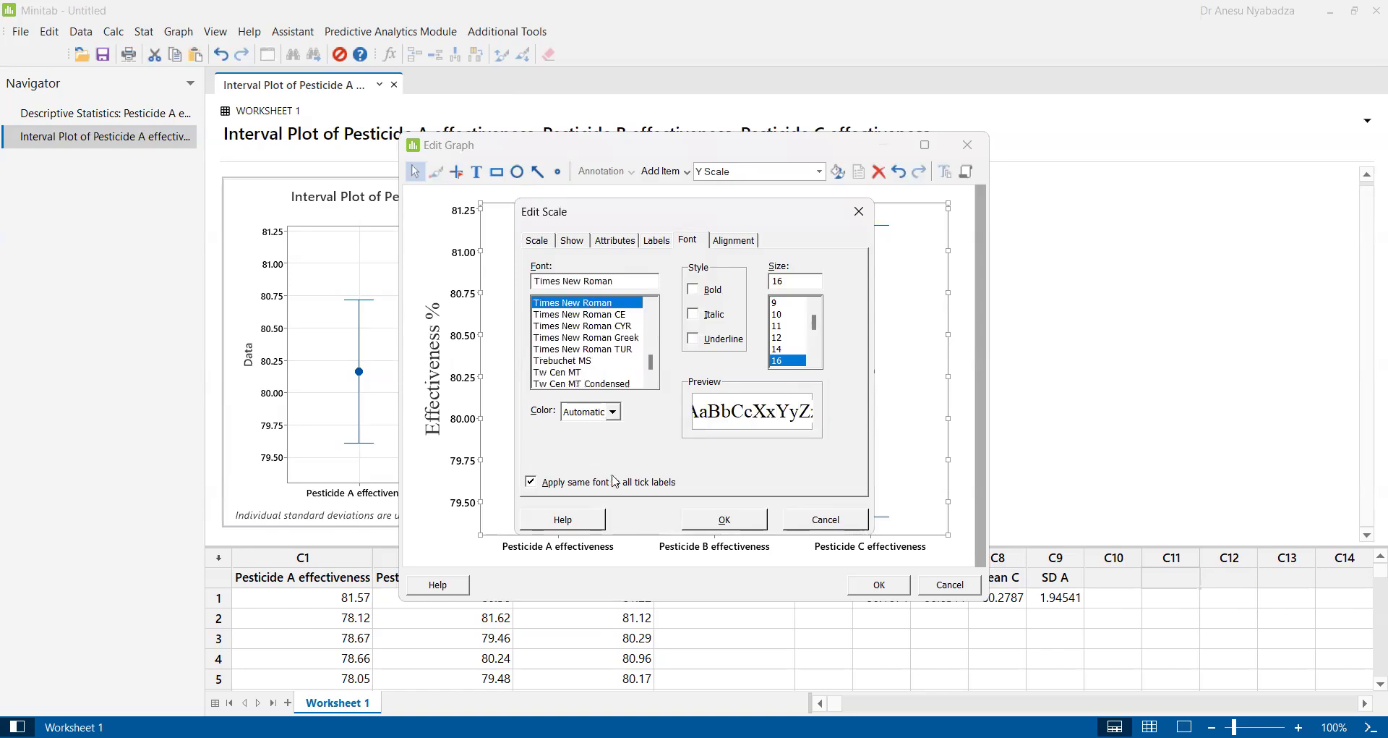
left_click(718, 527)
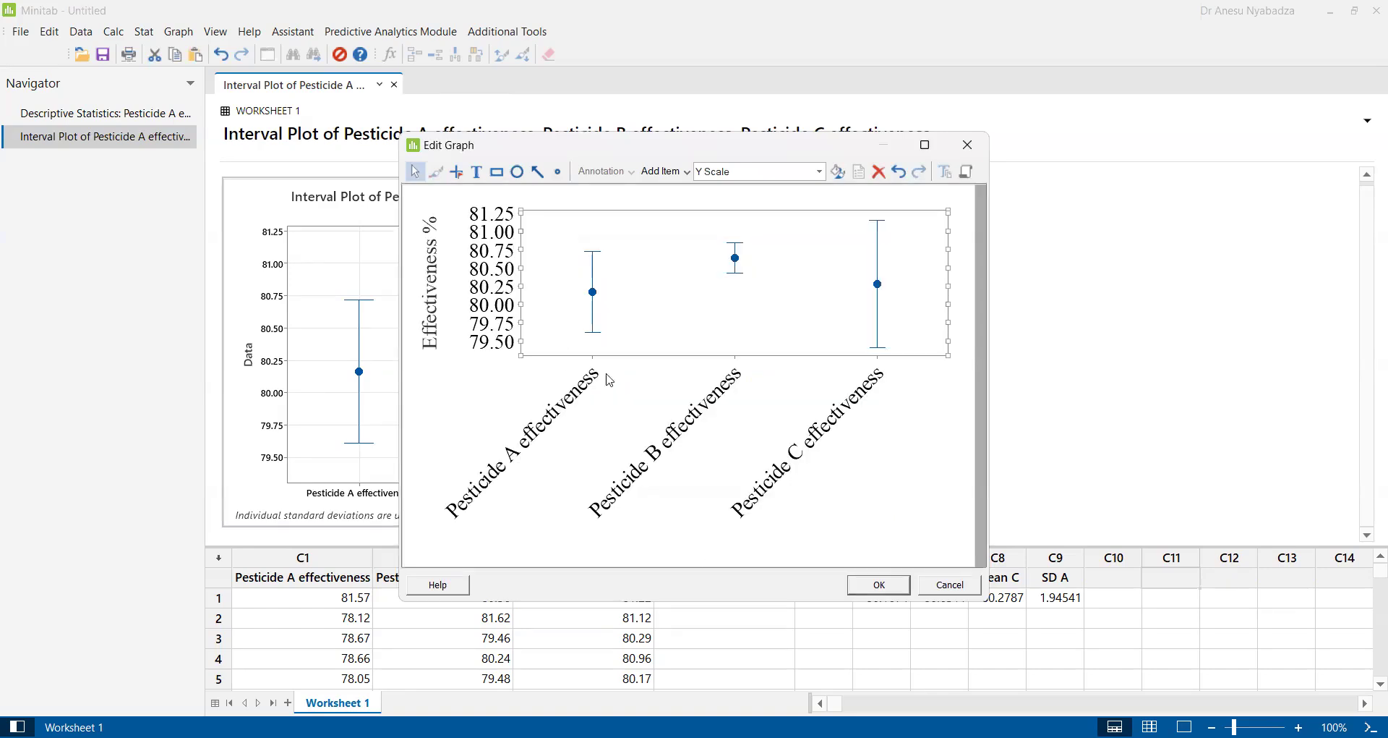
Reduce the tick label font to size 12 through the X scale, keeping the same font for all tick labels
left_click(567, 419)
scroll(765, 336, "up", 3)
left_click(762, 348)
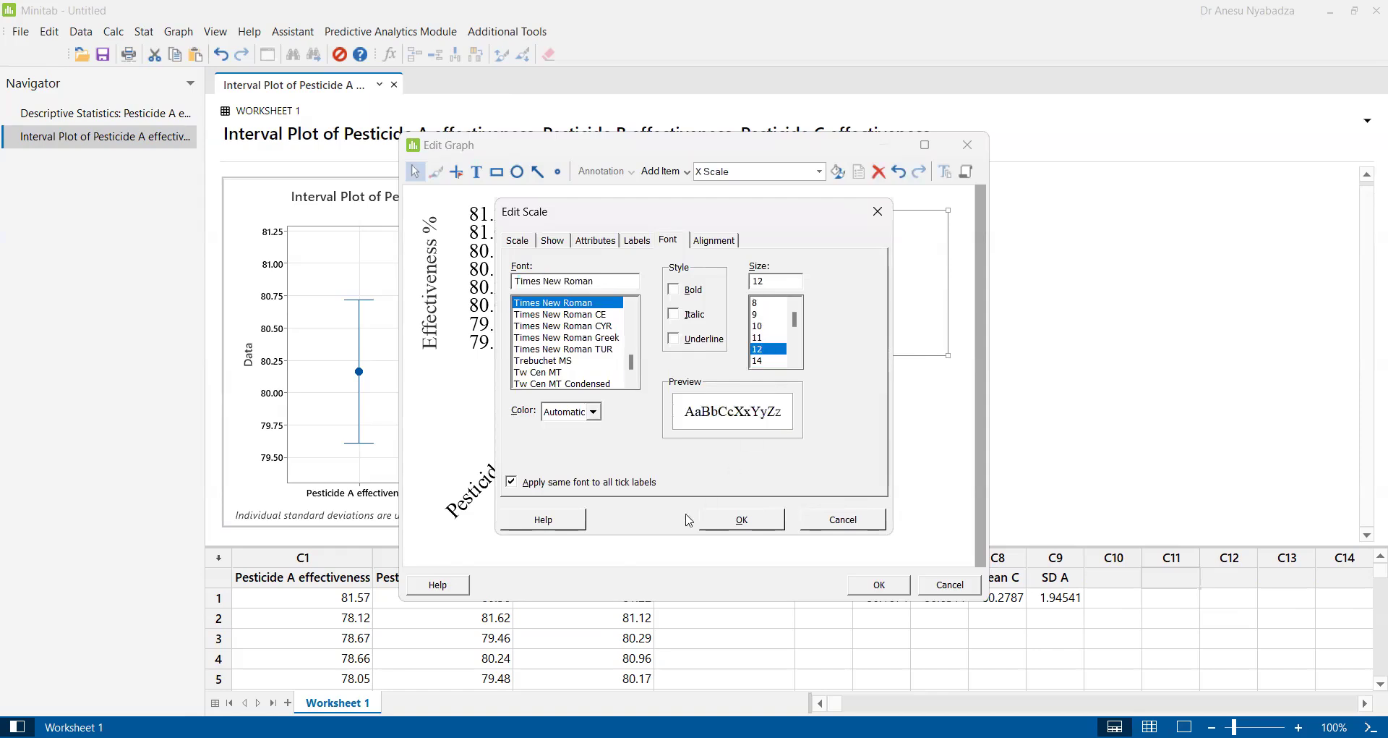
left_click(739, 522)
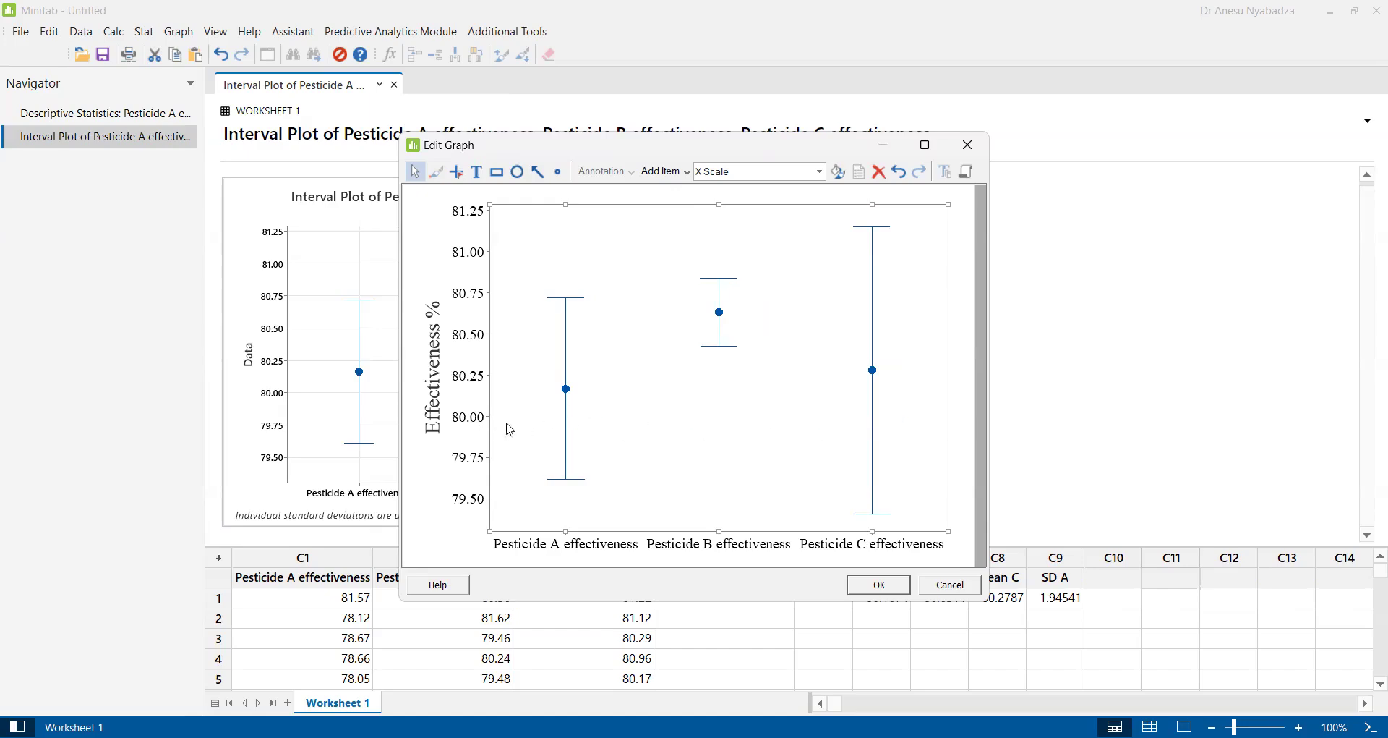
Add a horizontal reference line to the interval plot at the Y value 80
left_click(675, 173)
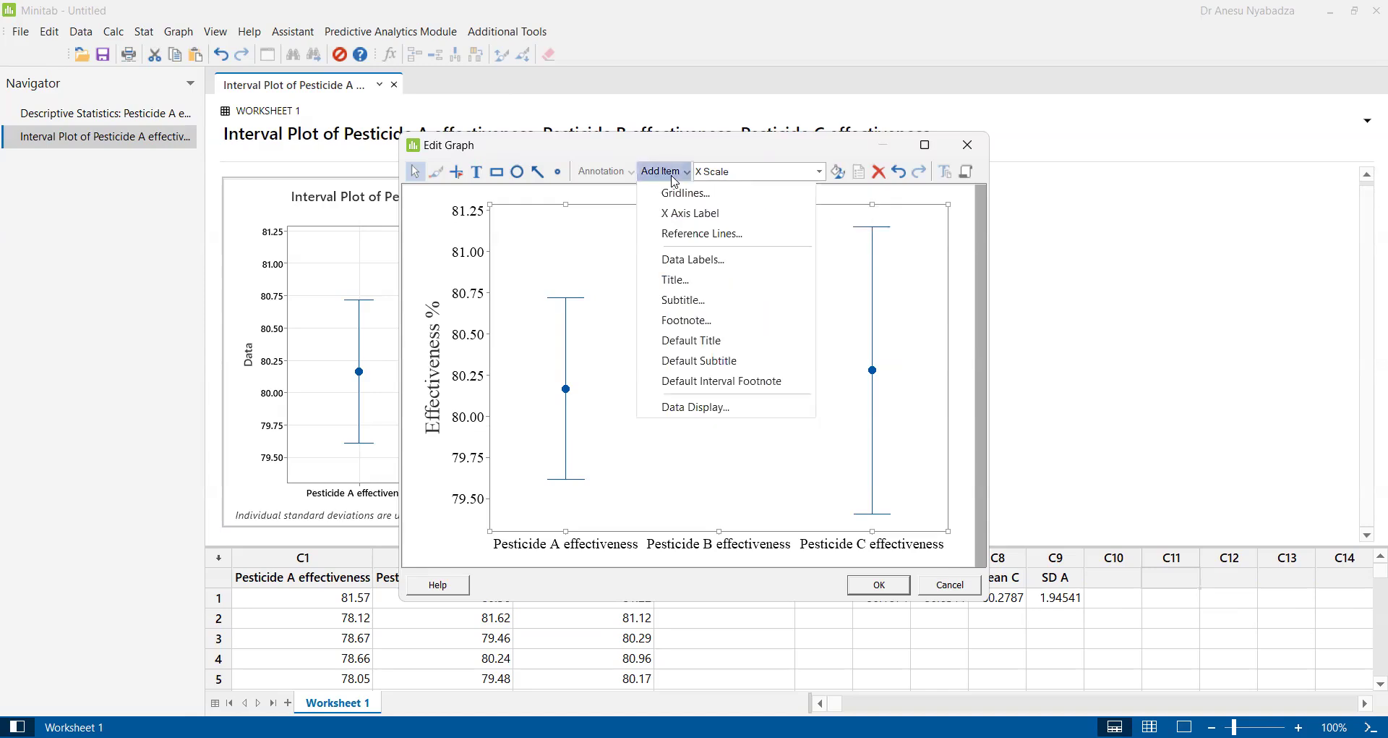
left_click(695, 233)
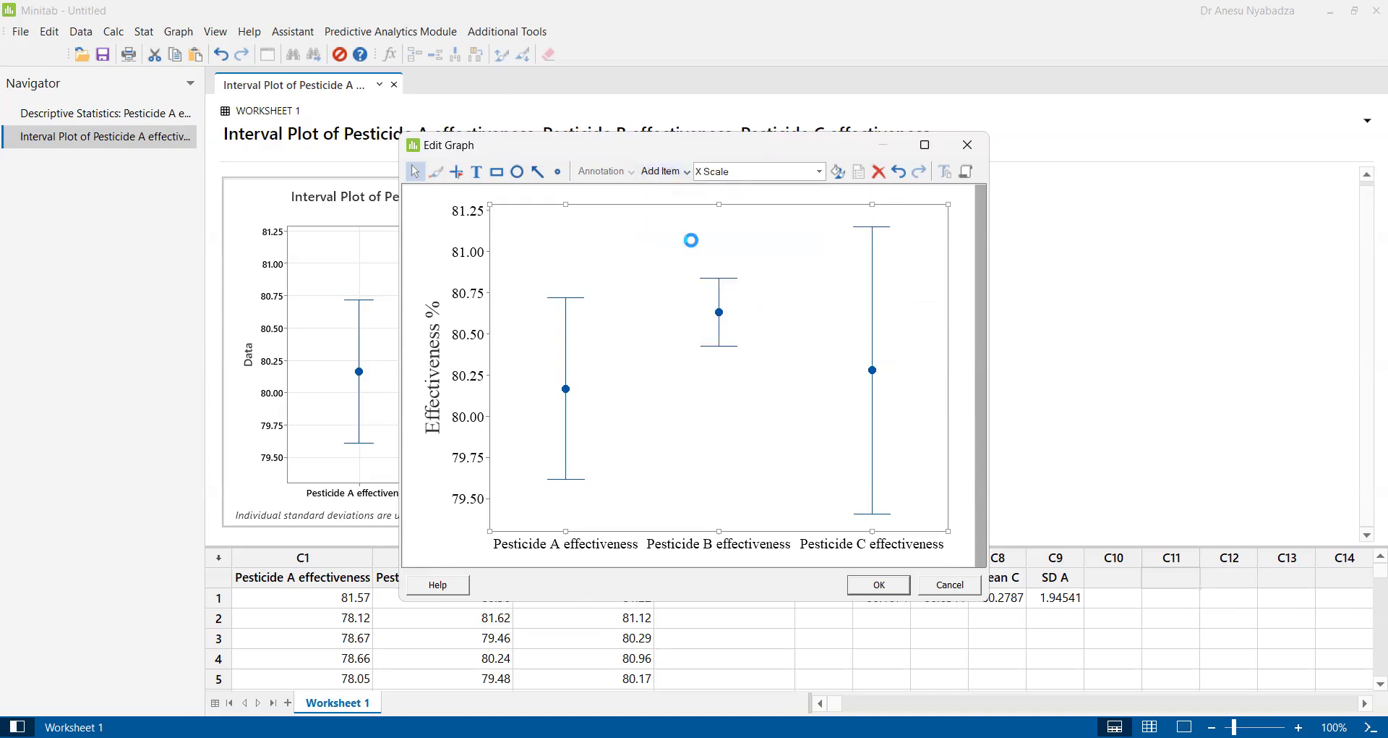
type("80")
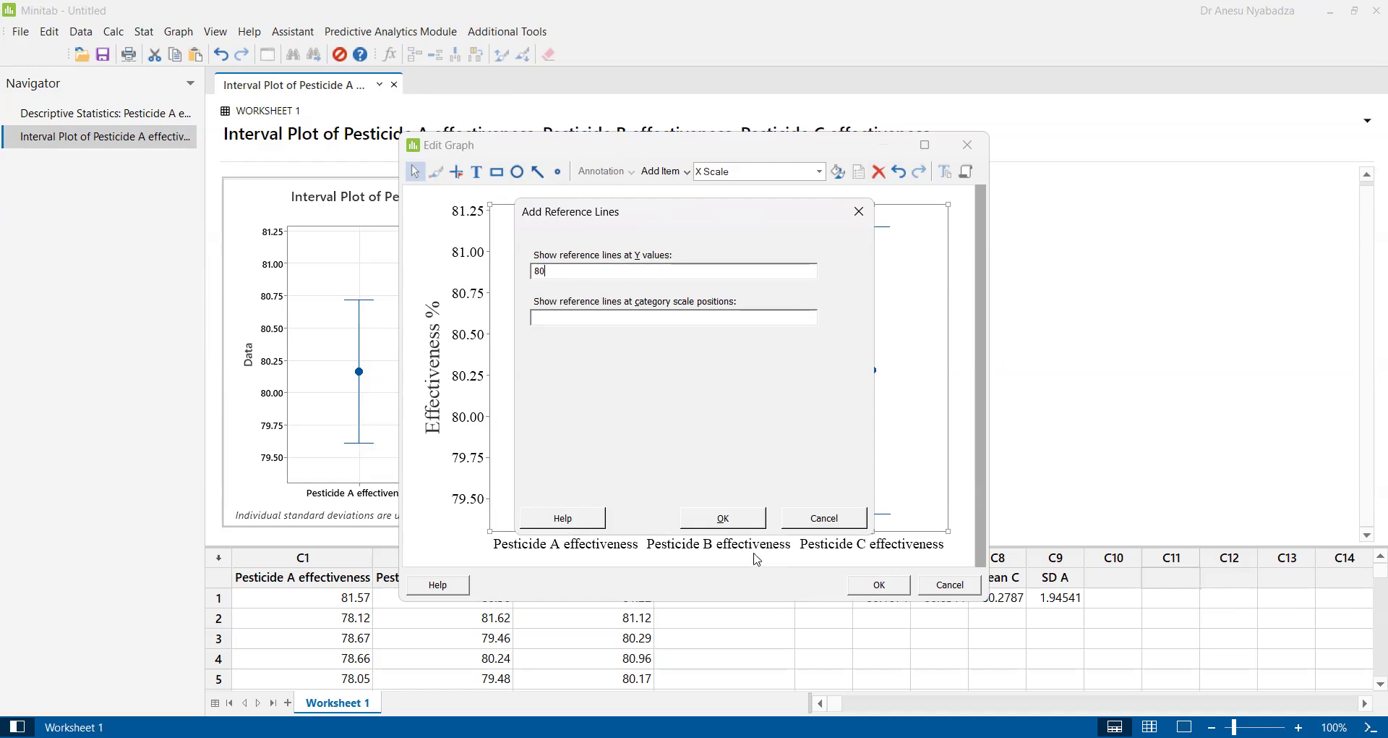
key("Return")
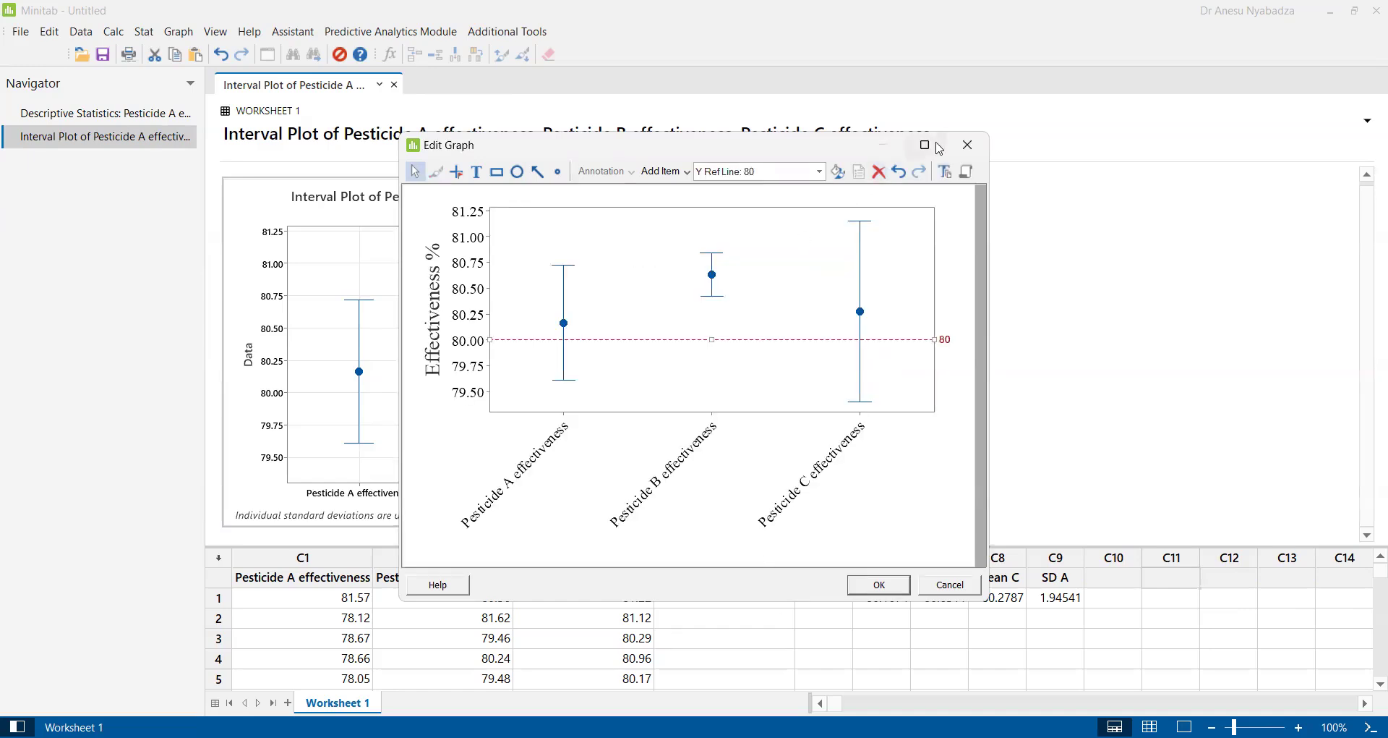
Maximize the graph editor and compare each pesticide's mean and interval width with the reference line at 80
key("super+Up")
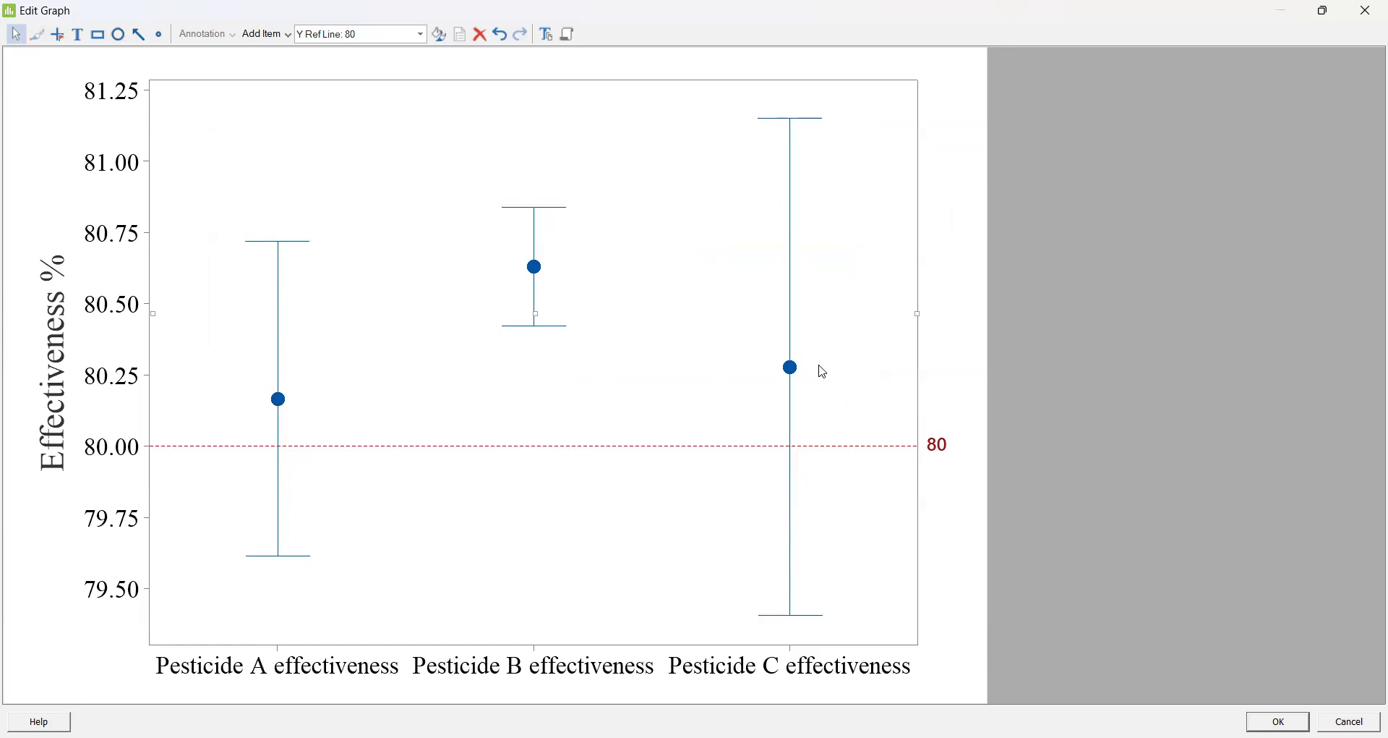
mouse_move(798, 371)
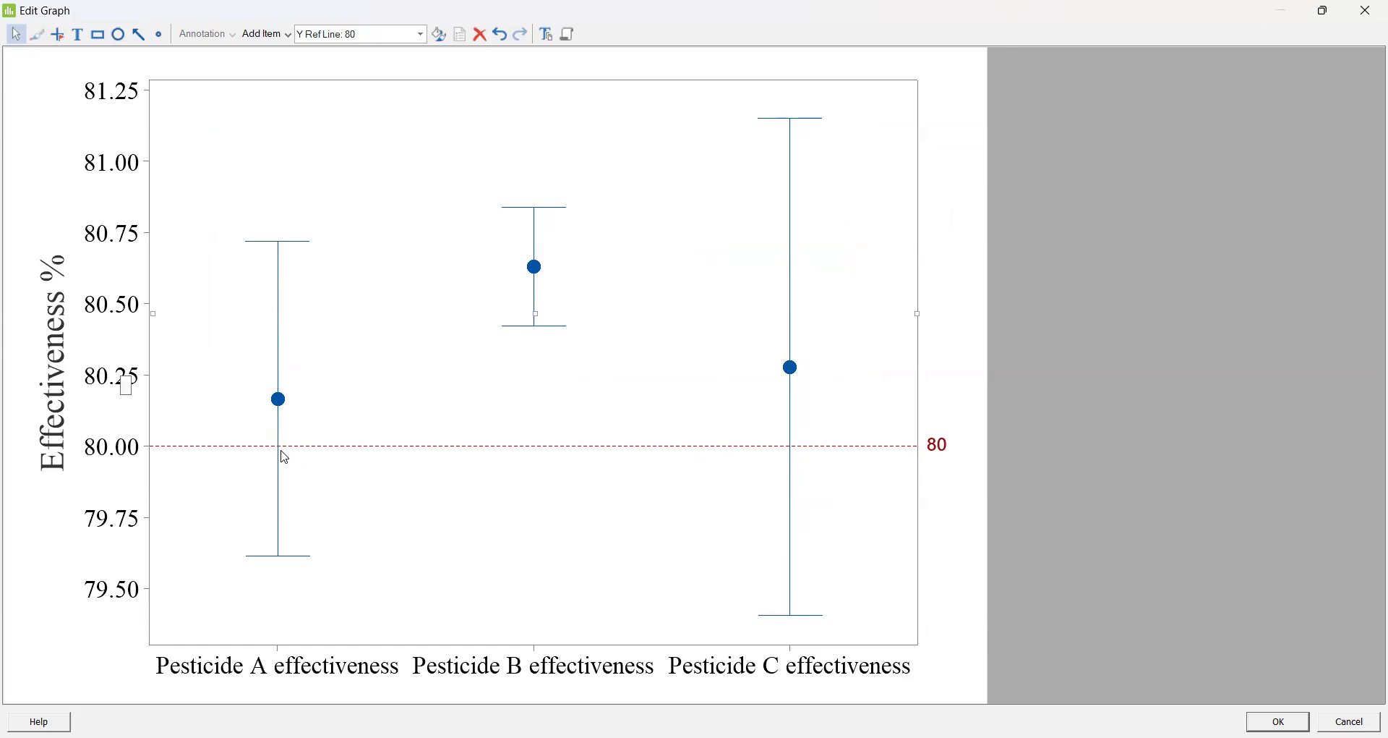
mouse_move(284, 457)
mouse_move(791, 127)
mouse_move(792, 373)
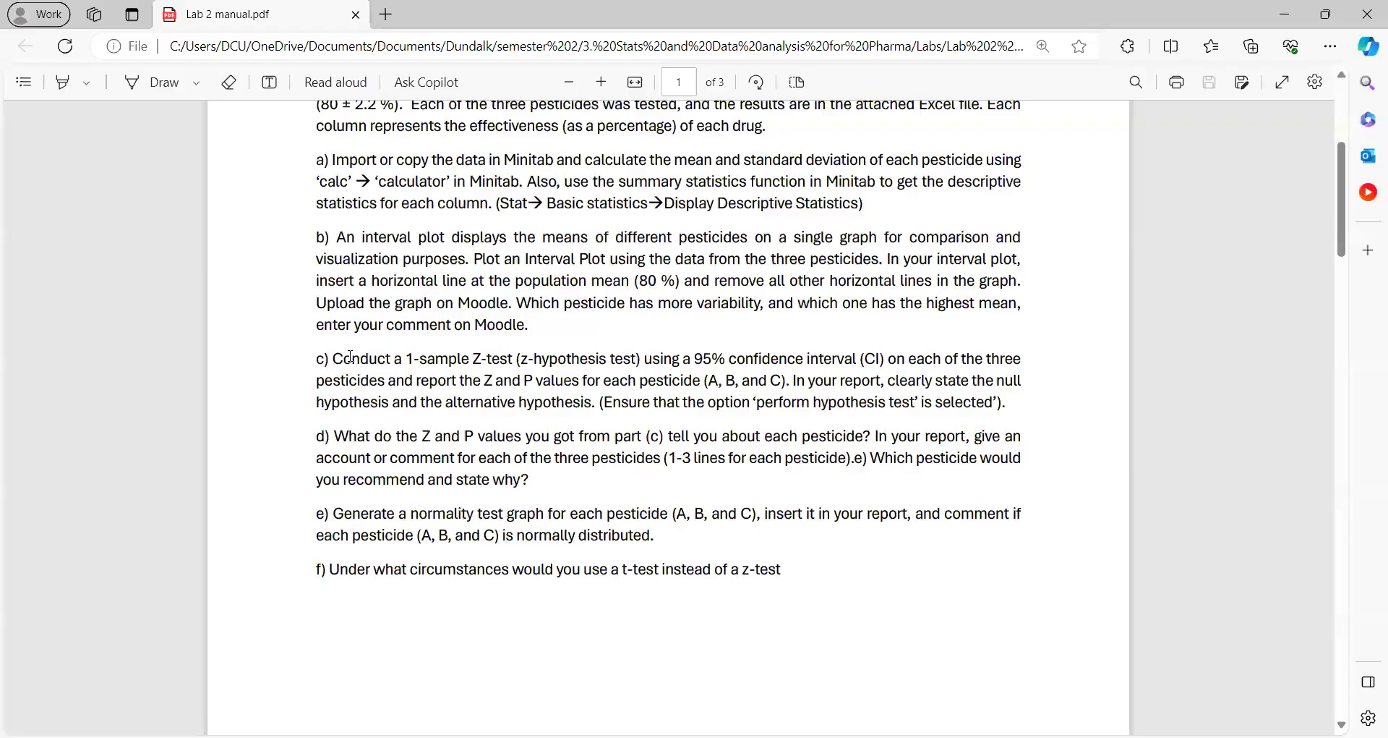
Switch to Lab 2 manual.pdf and read the part c instructions on the 1-sample Z-test with a 95% confidence interval
left_click_drag(350, 355, 828, 365)
left_click(692, 359)
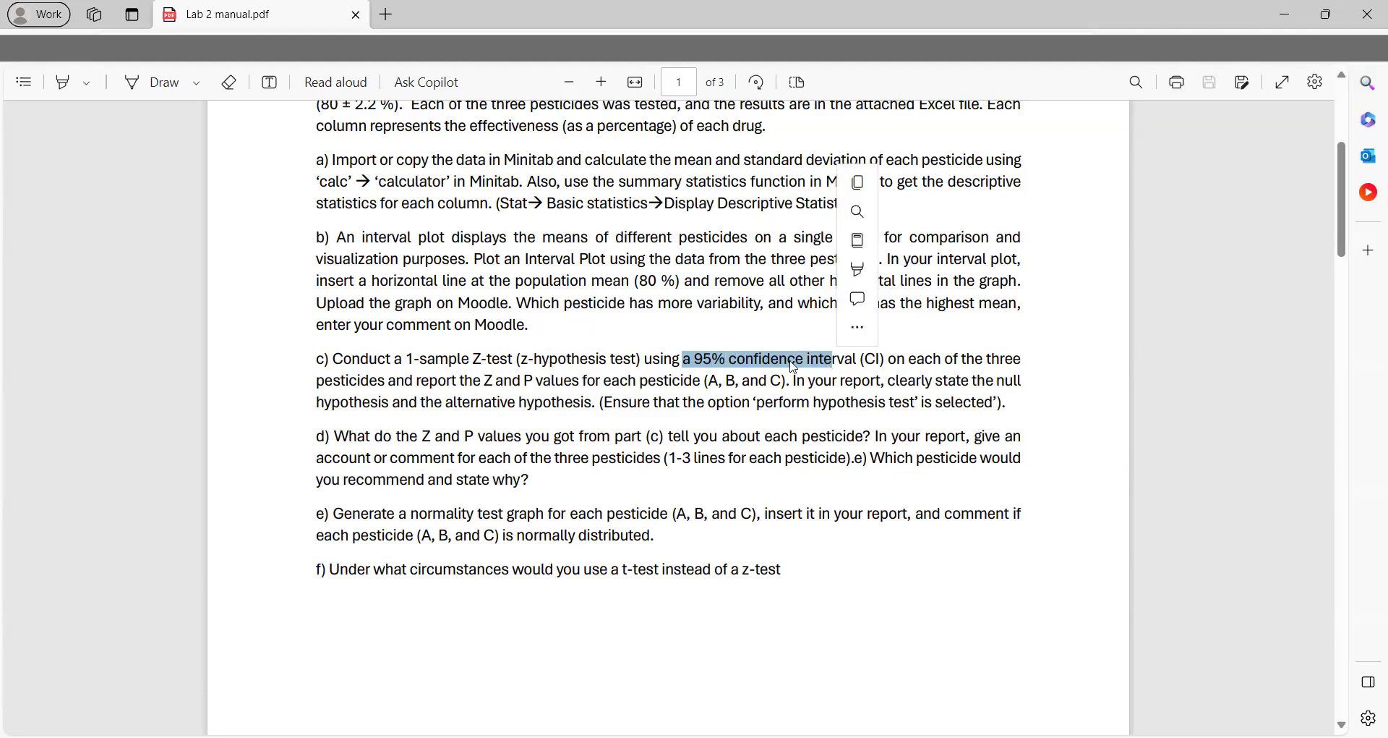
left_click(687, 360)
left_click_drag(707, 357, 897, 359)
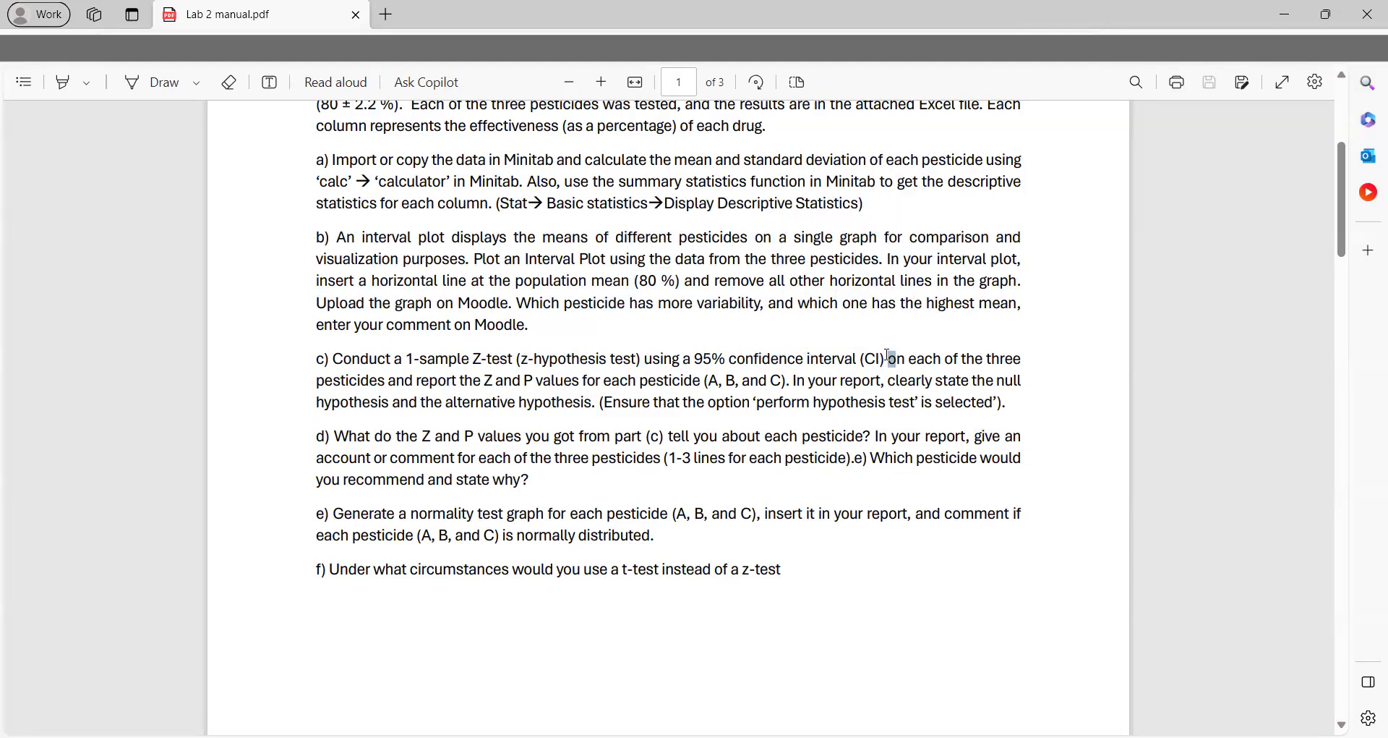
left_click_drag(325, 381, 482, 380)
left_click_drag(792, 380, 726, 269)
left_click(623, 400)
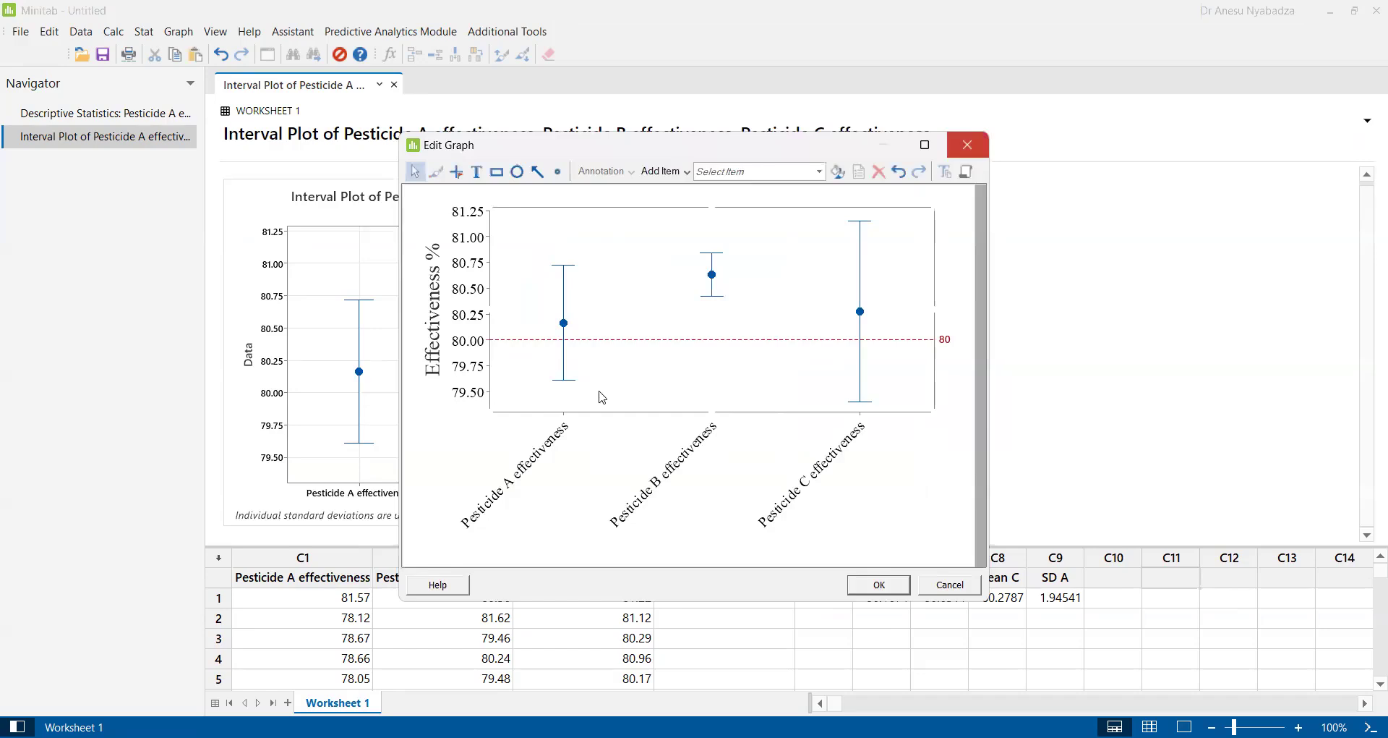
Close the graph editor and set up a 1-Sample Z test on the Pesticide A, B and C effectiveness columns
key("Escape")
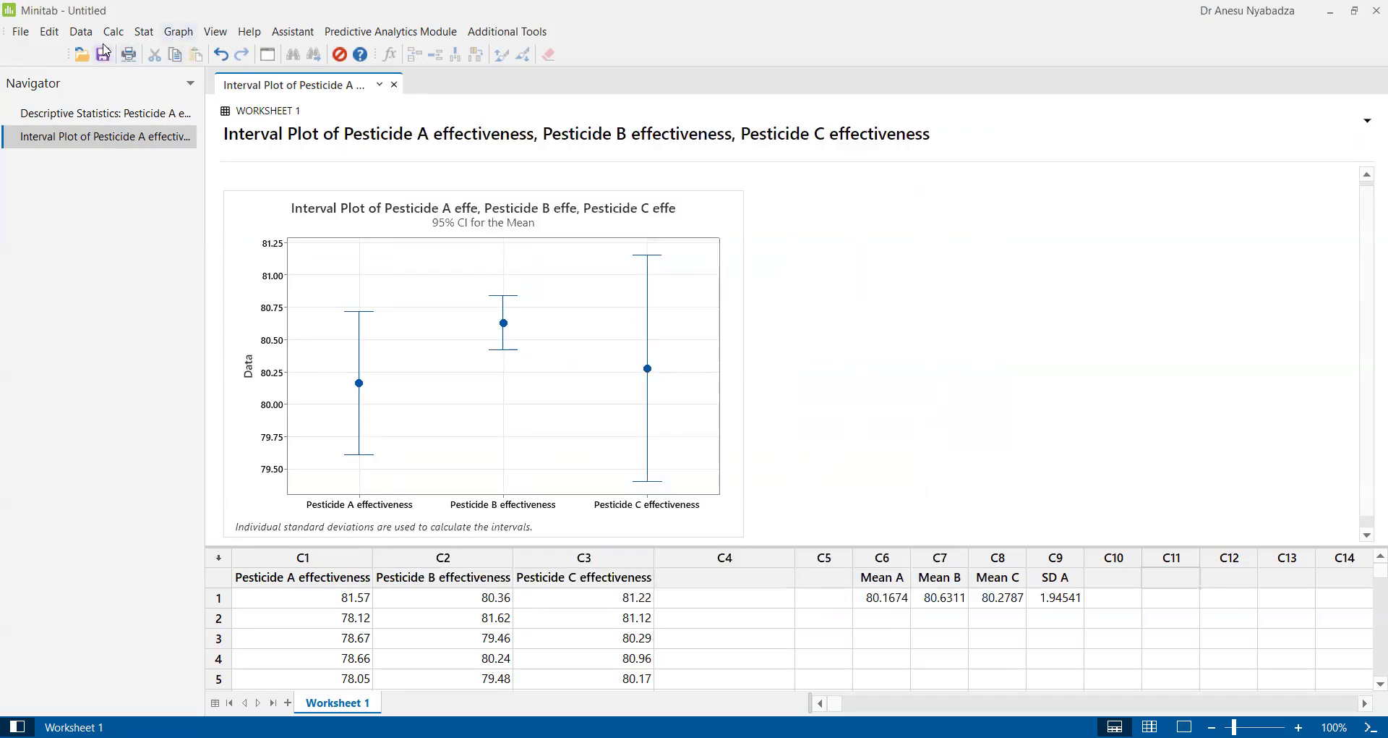
left_click(144, 31)
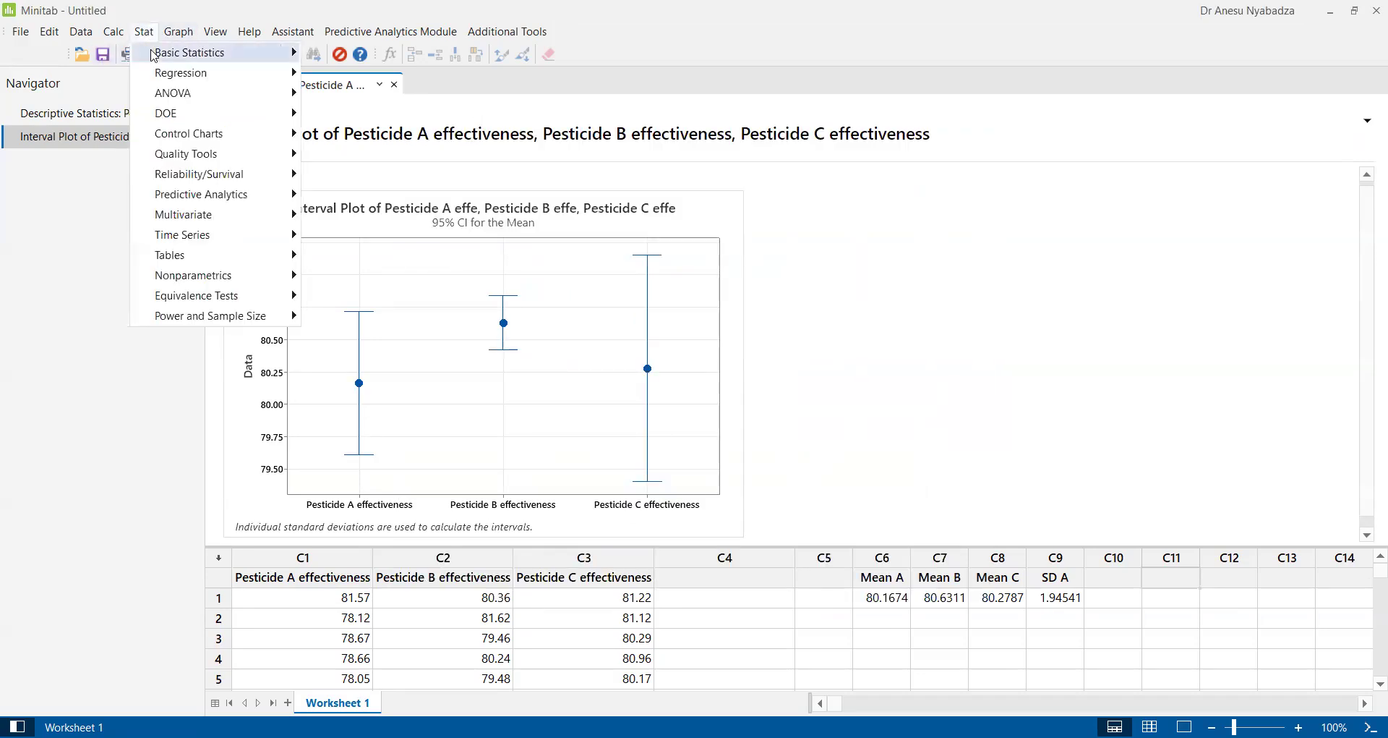
mouse_move(154, 56)
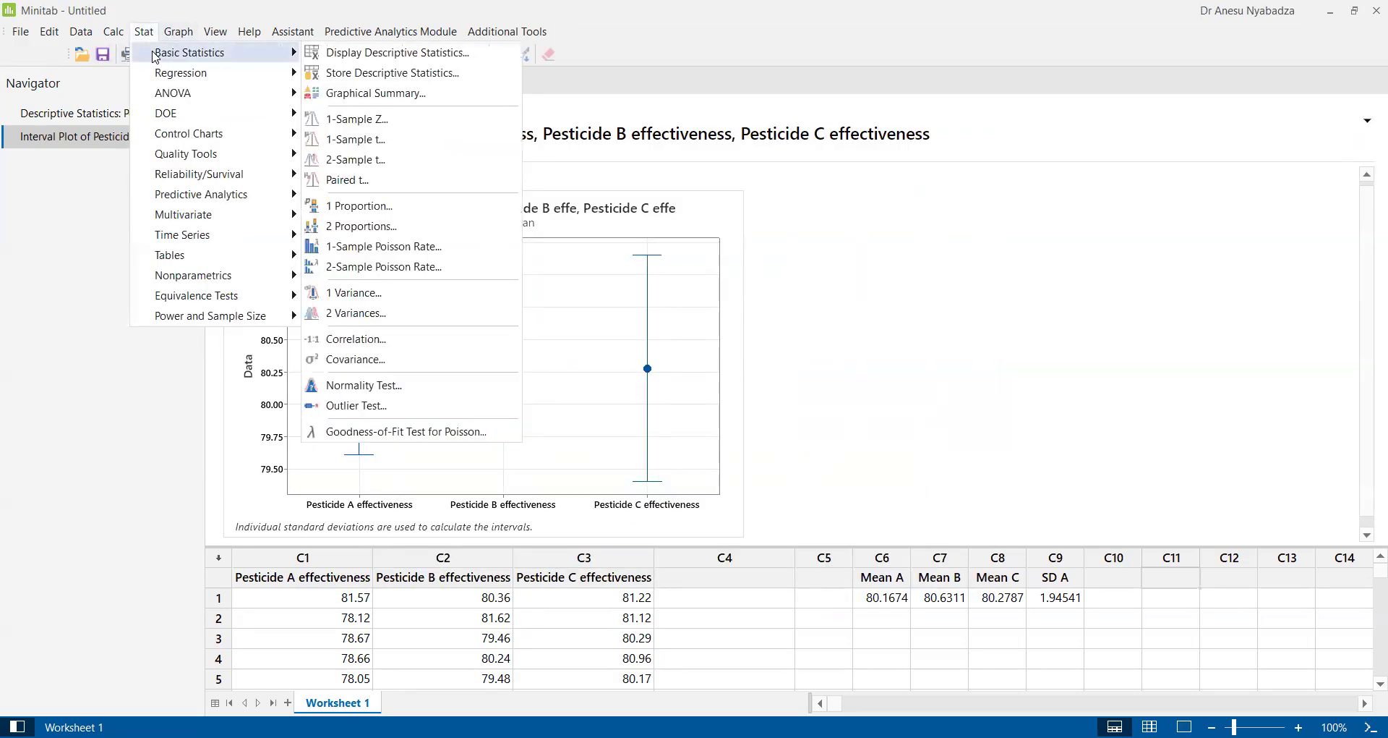
left_click(394, 128)
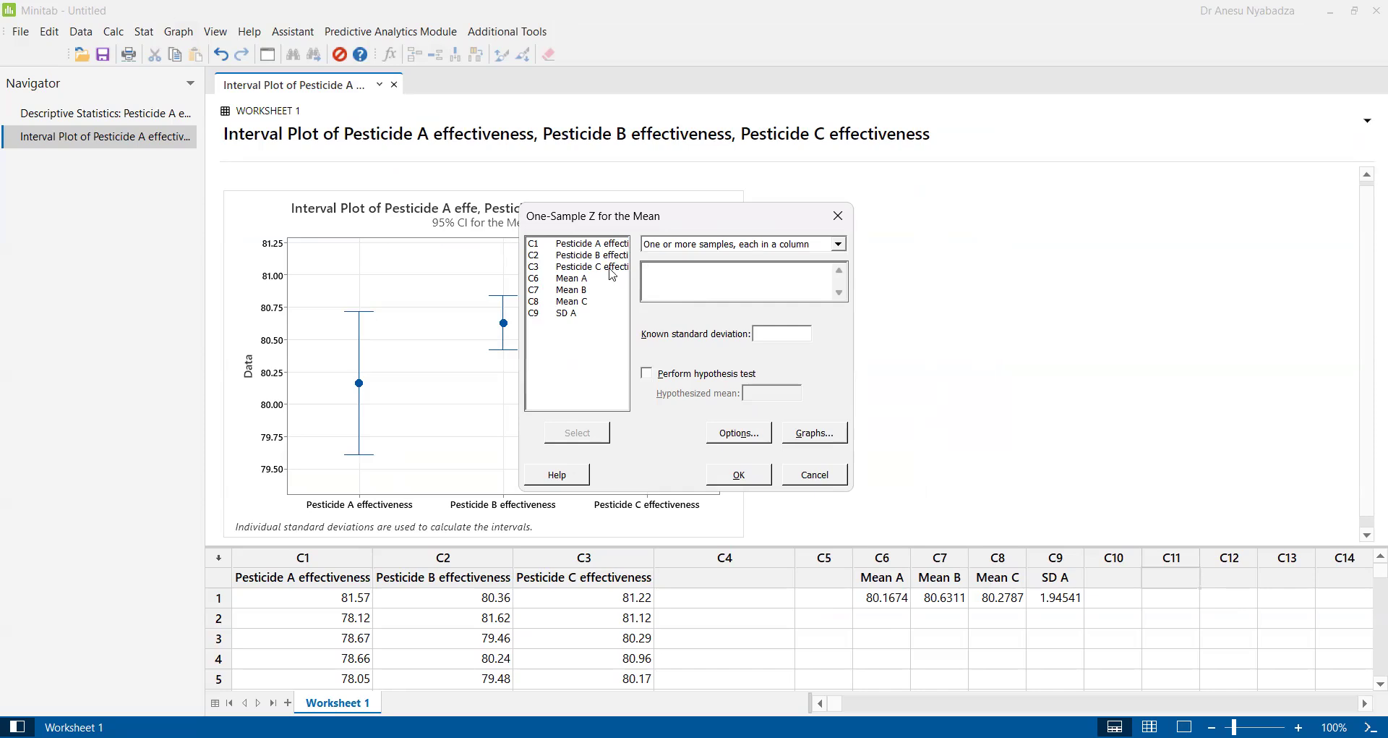
double_click(574, 246)
double_click(591, 255)
double_click(597, 267)
Set the known standard deviation to 2.2 and enable the hypothesis test with a hypothesized mean of 80
left_click(782, 333)
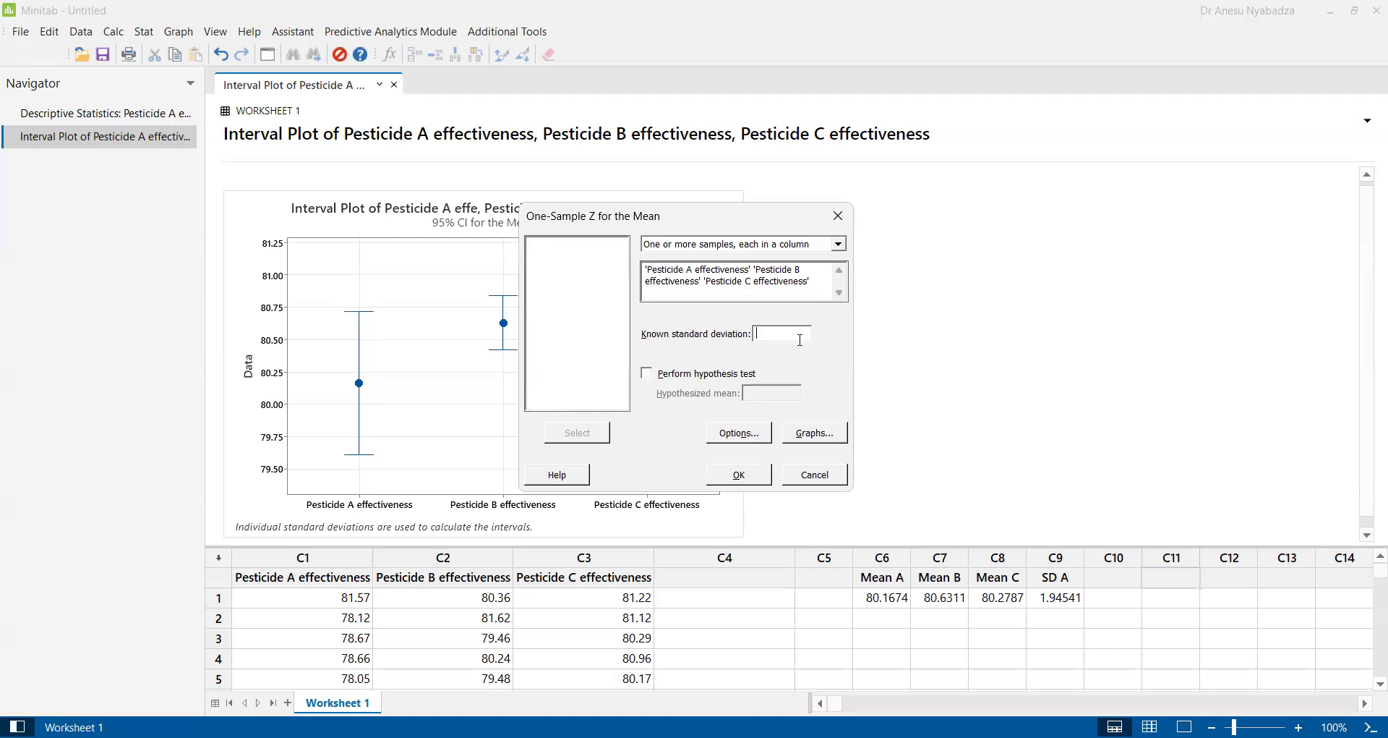
type("2.2")
left_click(648, 373)
left_click(763, 393)
type("80")
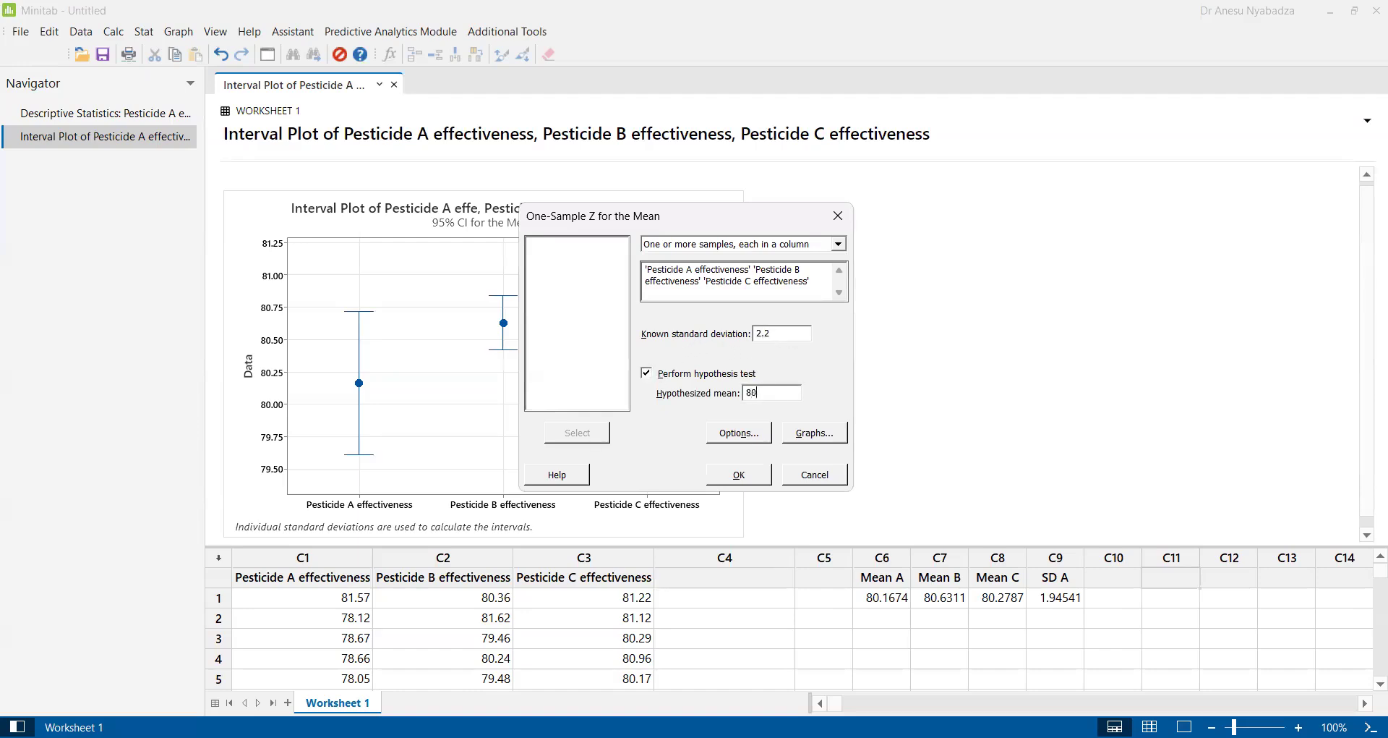
Set the test's confidence level to 95, keeping the alternative hypothesis as mean ≠ hypothesized mean
left_click(734, 434)
type("99")
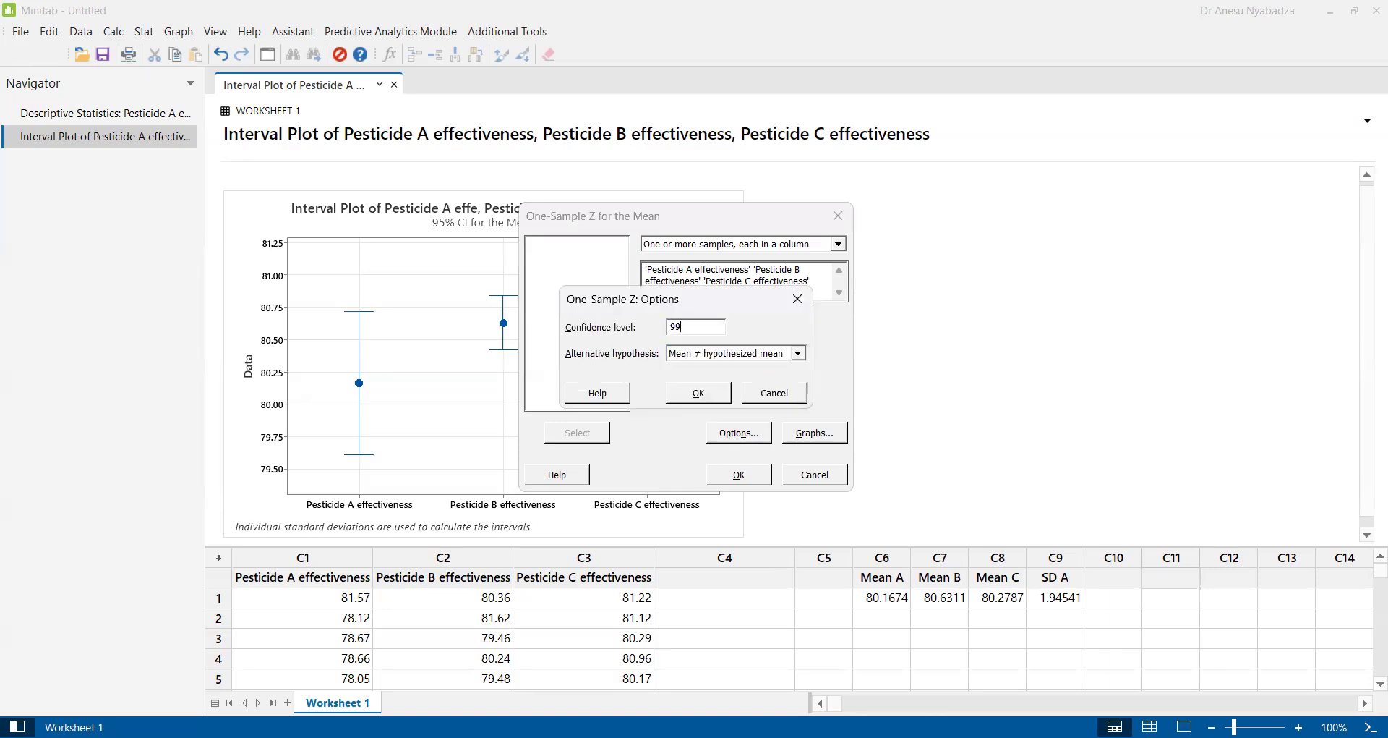
key("BackSpace")
key("BackSpace")
type("95")
left_click(701, 397)
Include the histogram, individual value plot and boxplot, run the 1-Sample Z test and review its output
left_click(817, 430)
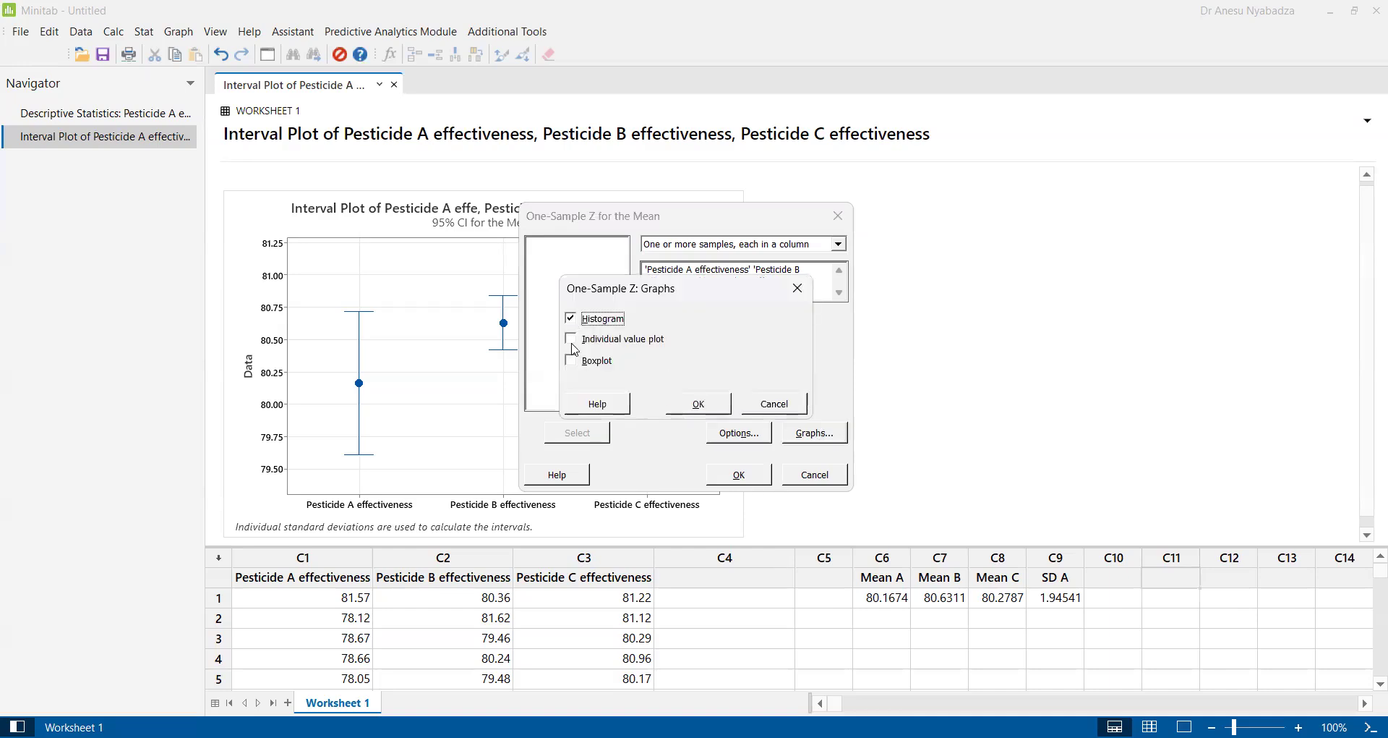
left_click(572, 340)
left_click(573, 362)
left_click(699, 403)
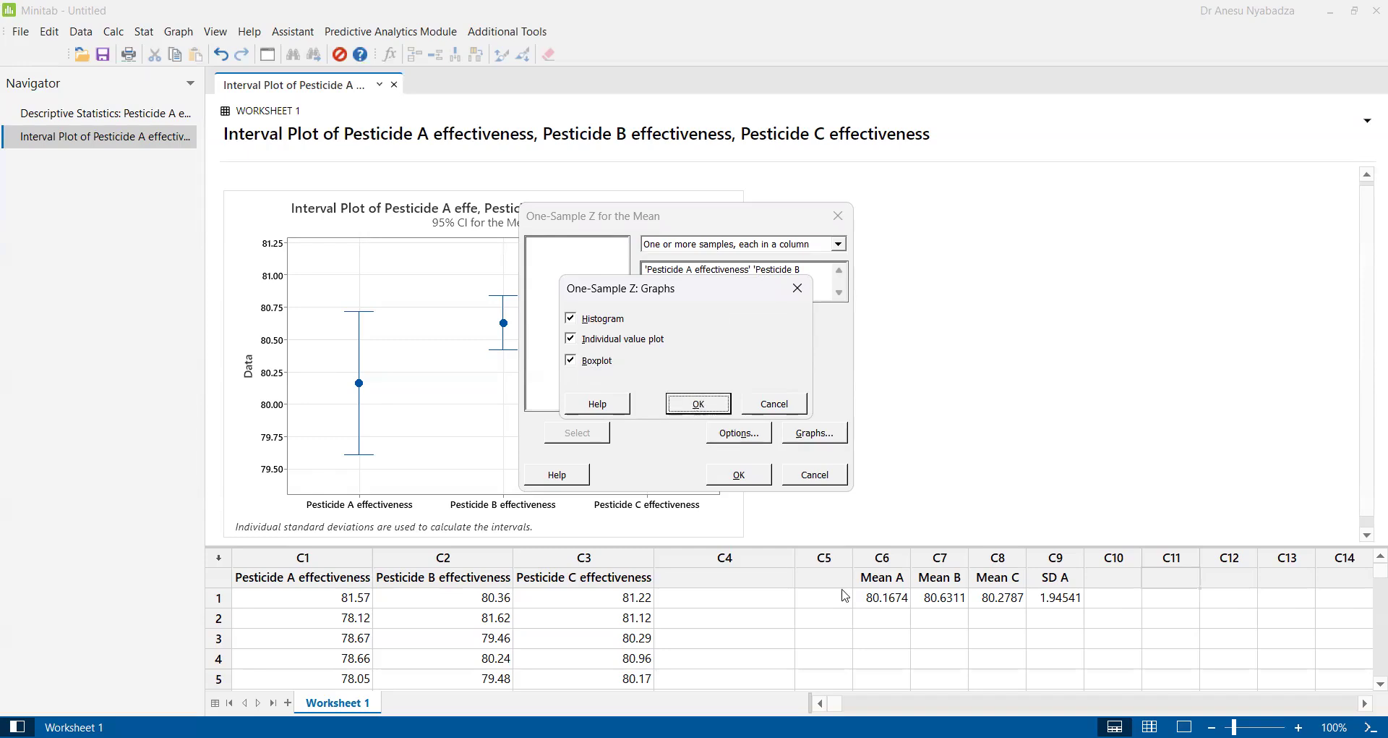
left_click(749, 476)
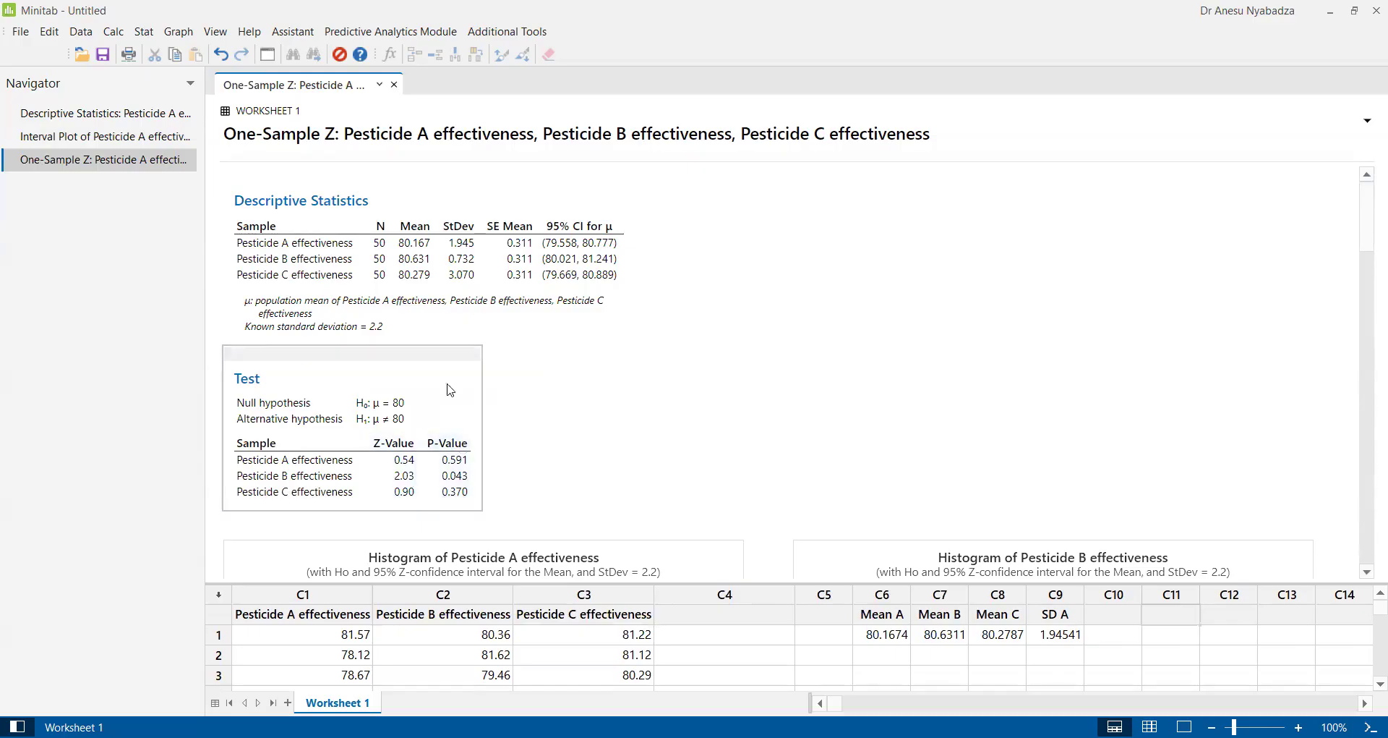
scroll(463, 444, "down", 1)
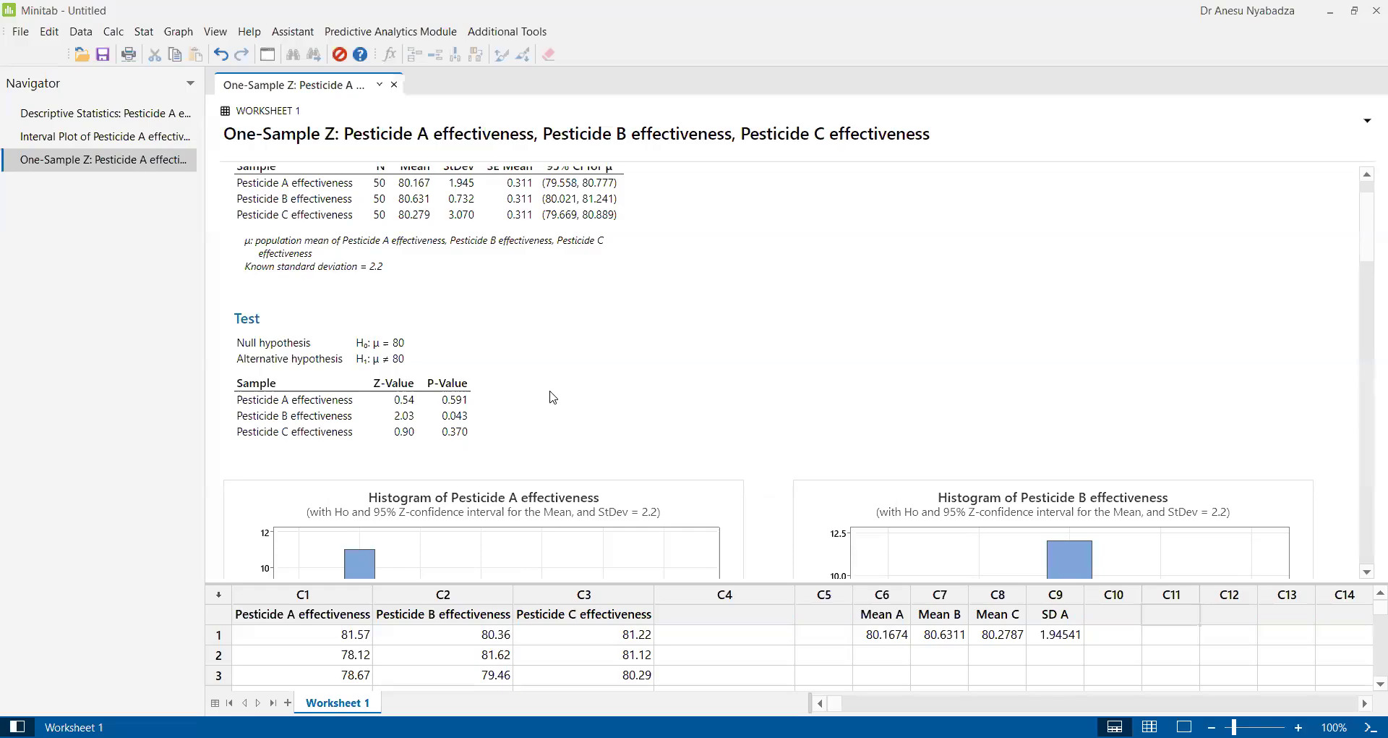
Switch to Lab 2 manual.pdf, read parts c and d on reporting and interpreting the Z and P values, and return to Minitab
key("alt+Tab")
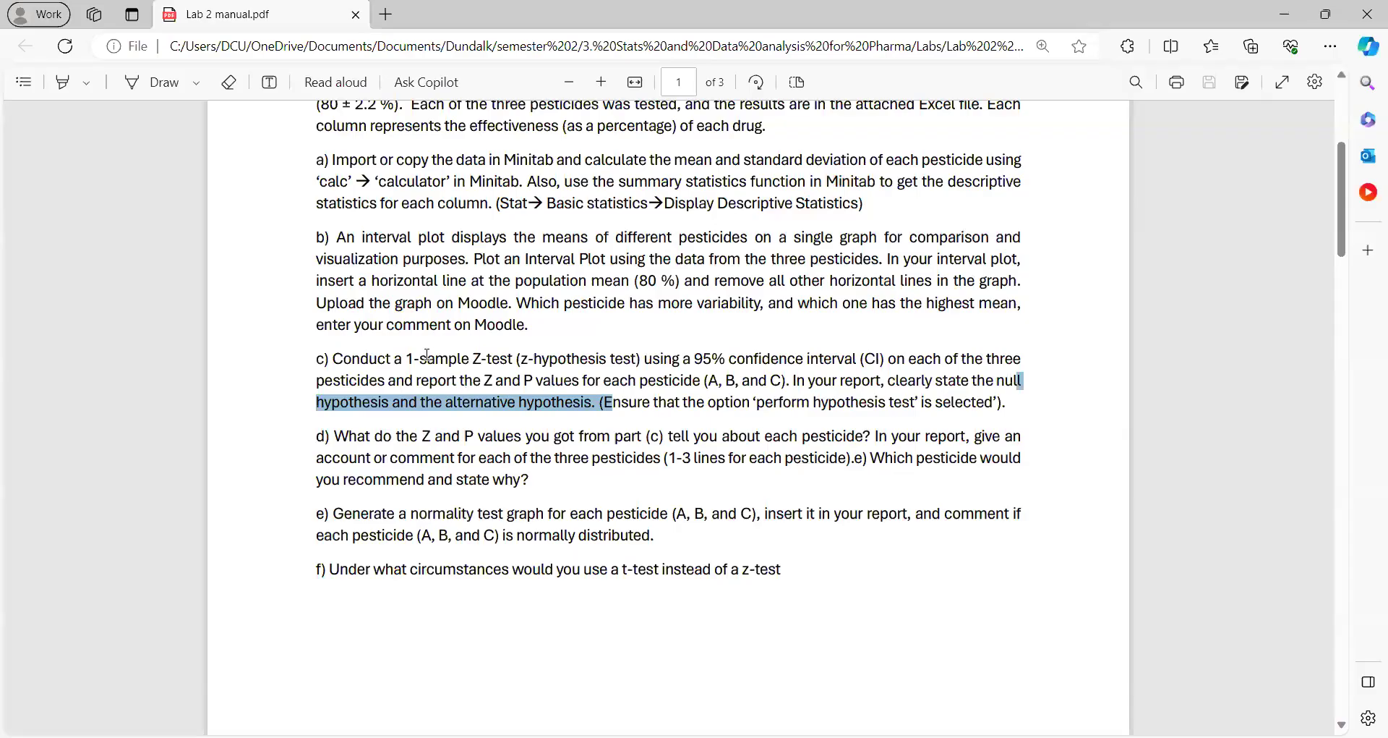
left_click(350, 360)
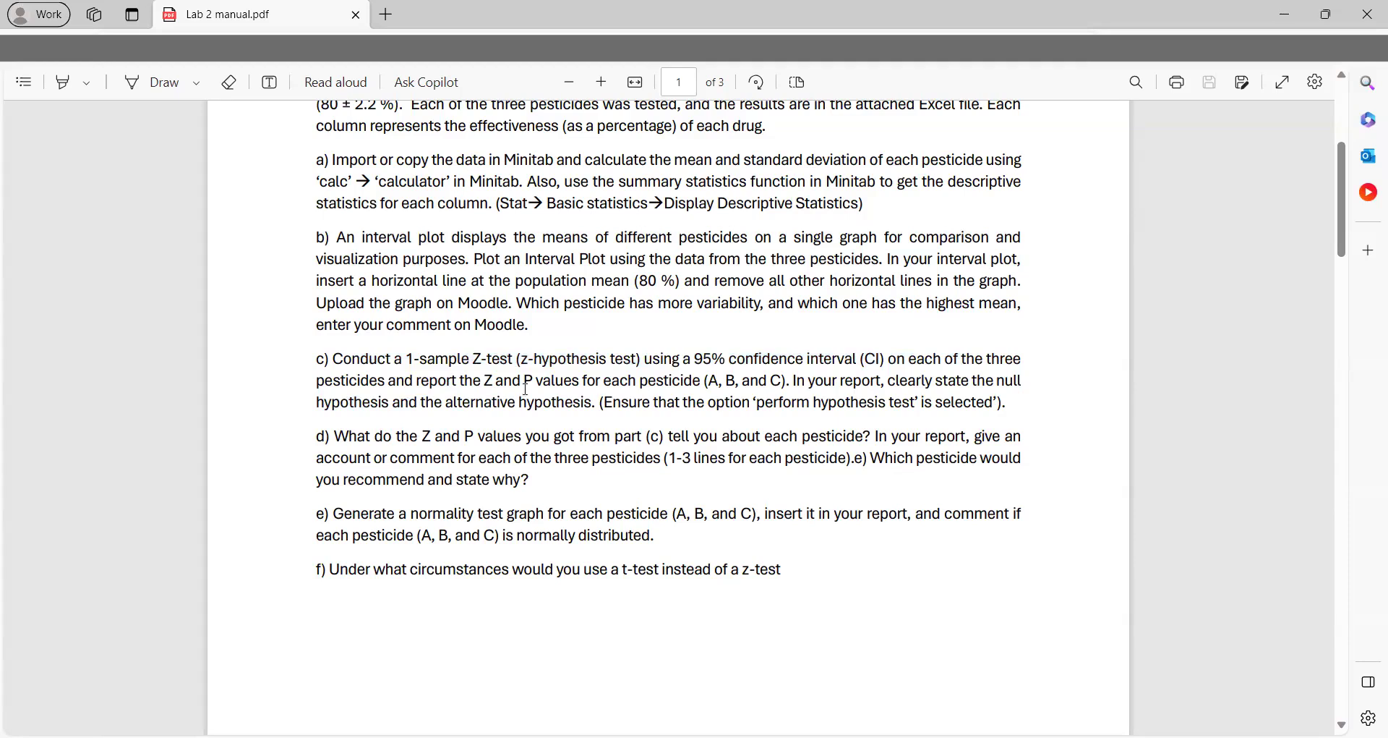
left_click_drag(335, 360, 998, 383)
left_click(796, 385)
left_click_drag(795, 381, 1002, 402)
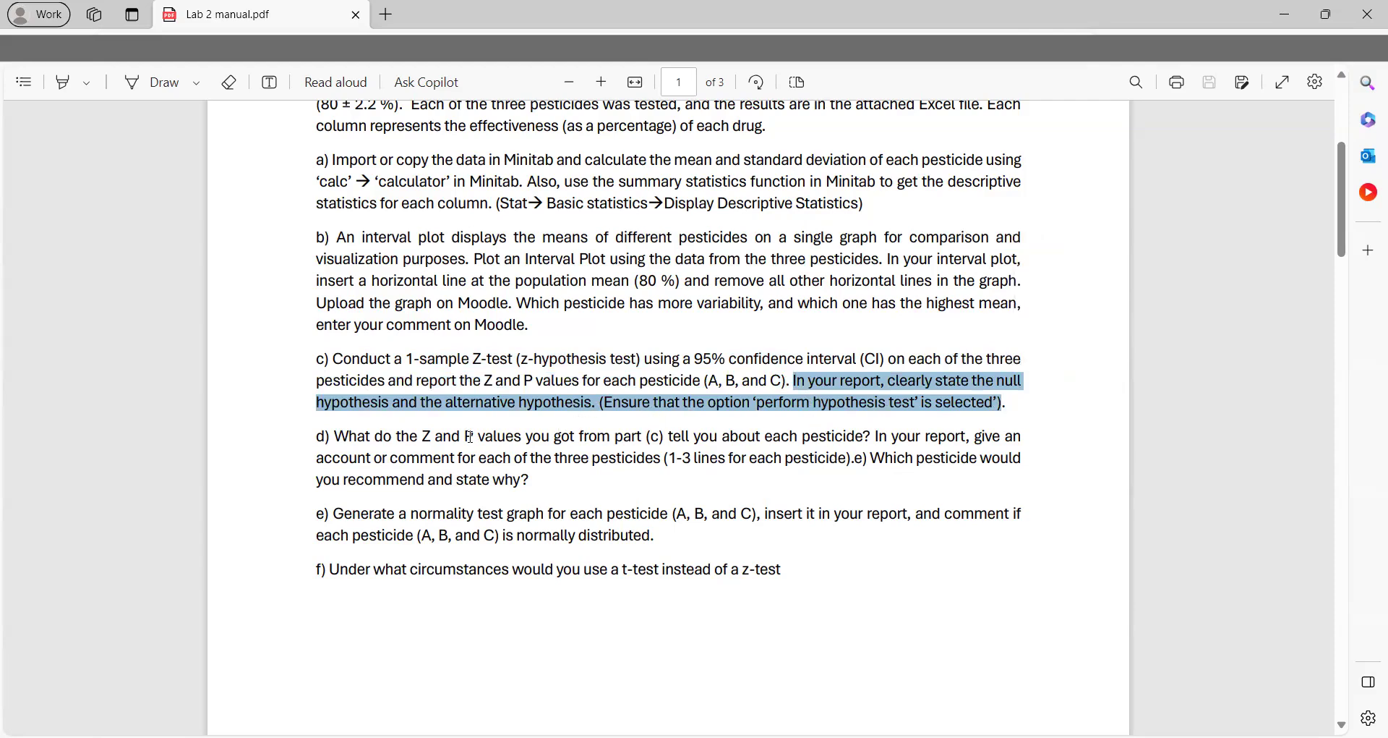
left_click_drag(485, 381, 579, 382)
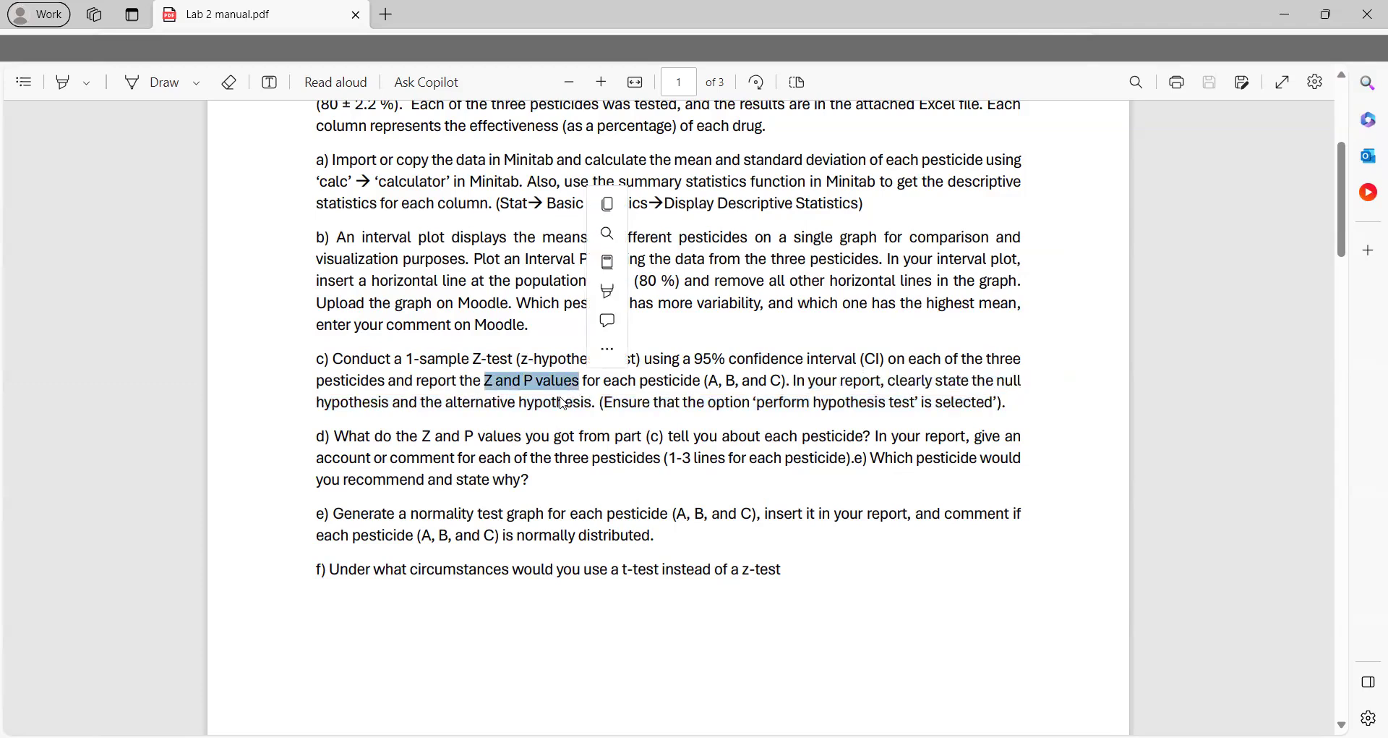
left_click(563, 401)
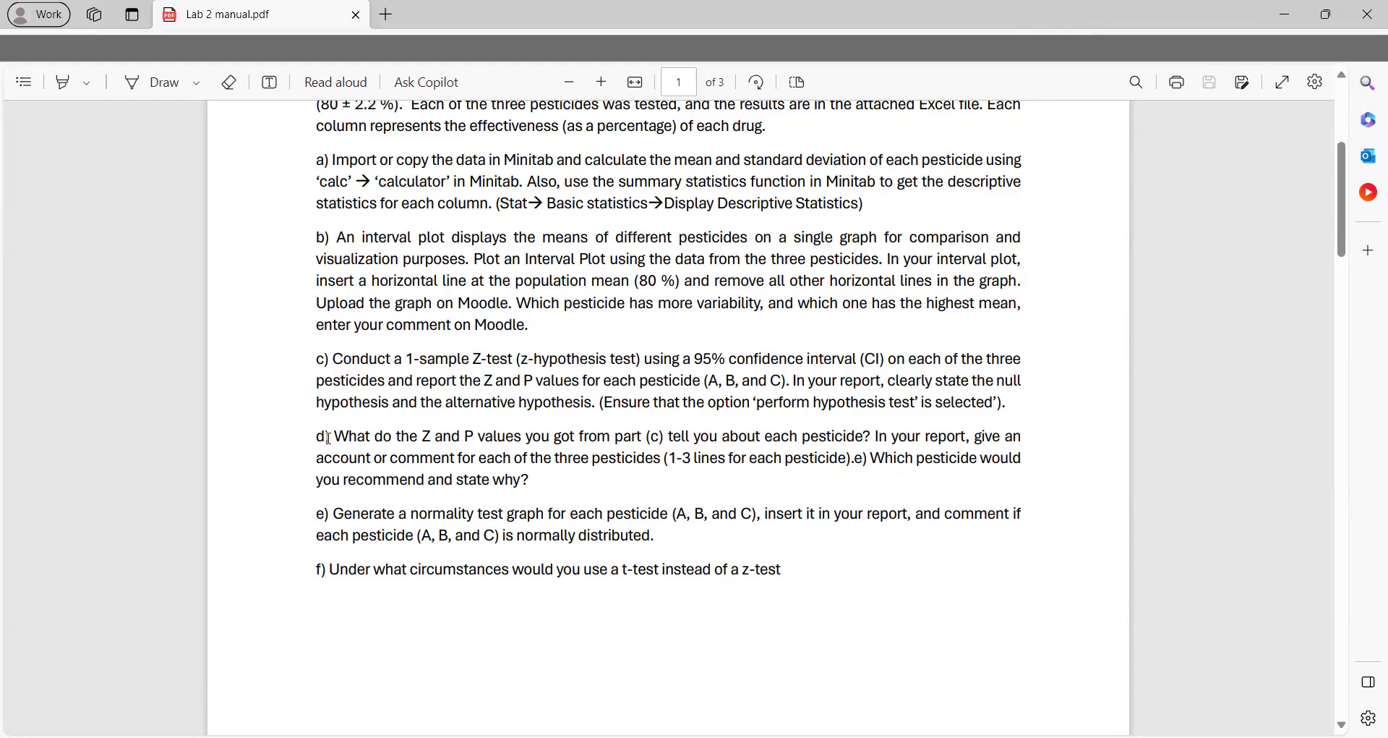
left_click_drag(337, 437, 879, 438)
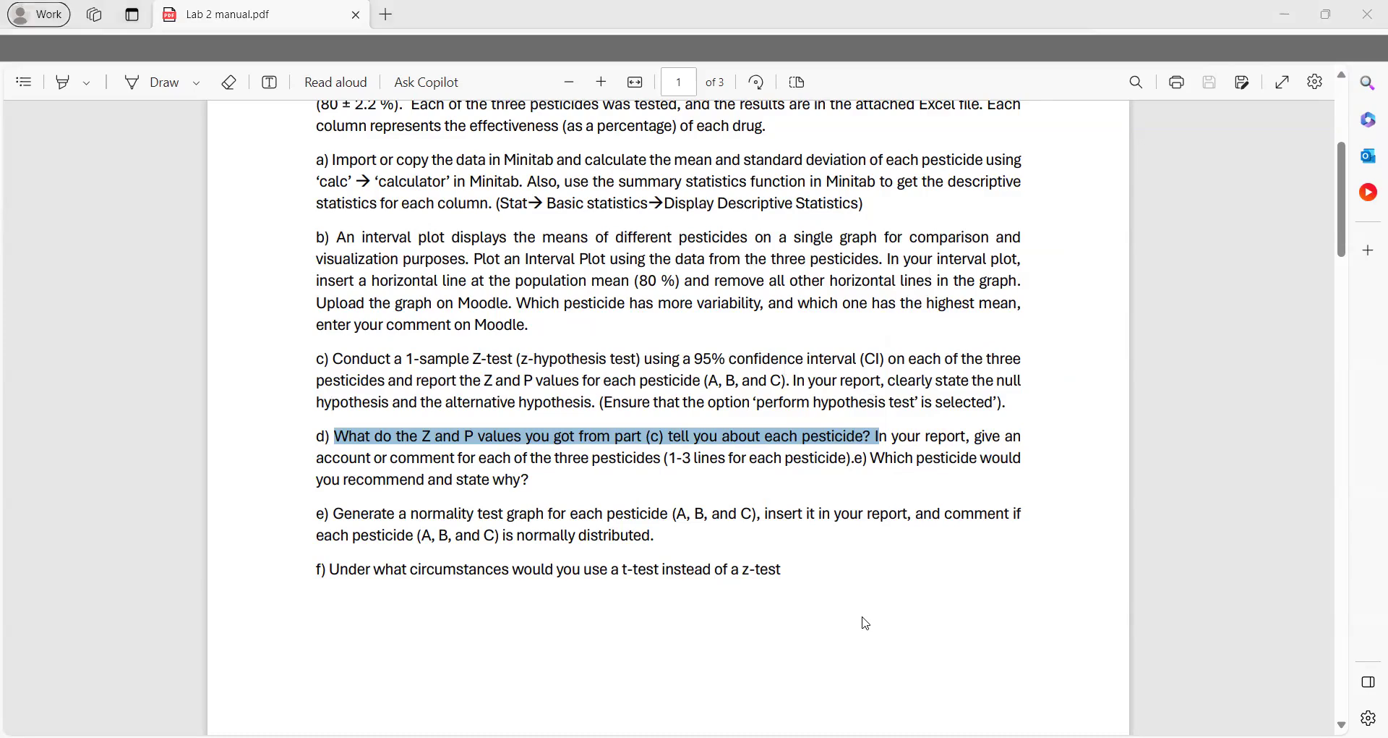
key("alt+Tab")
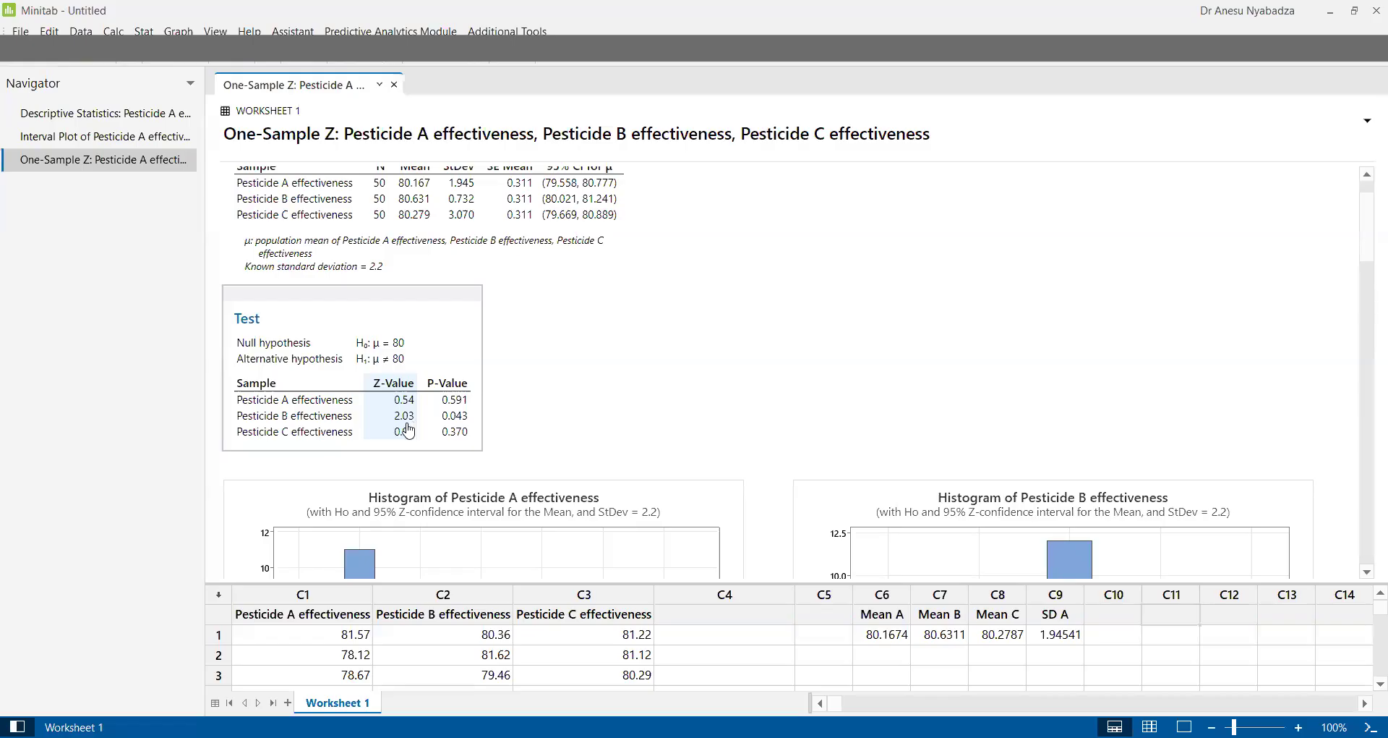